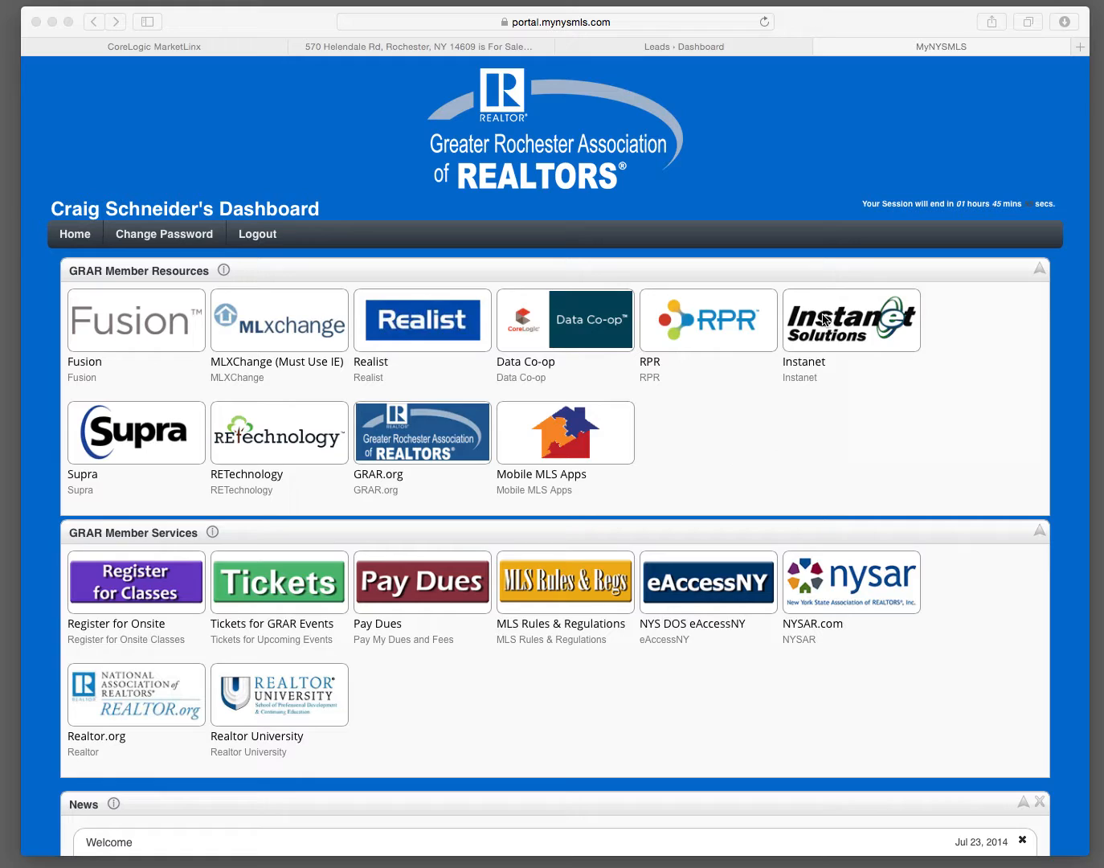
# Step: Open Instanet from the member portal and start a new transaction file in its transactions area
pyautogui.click(839, 323)
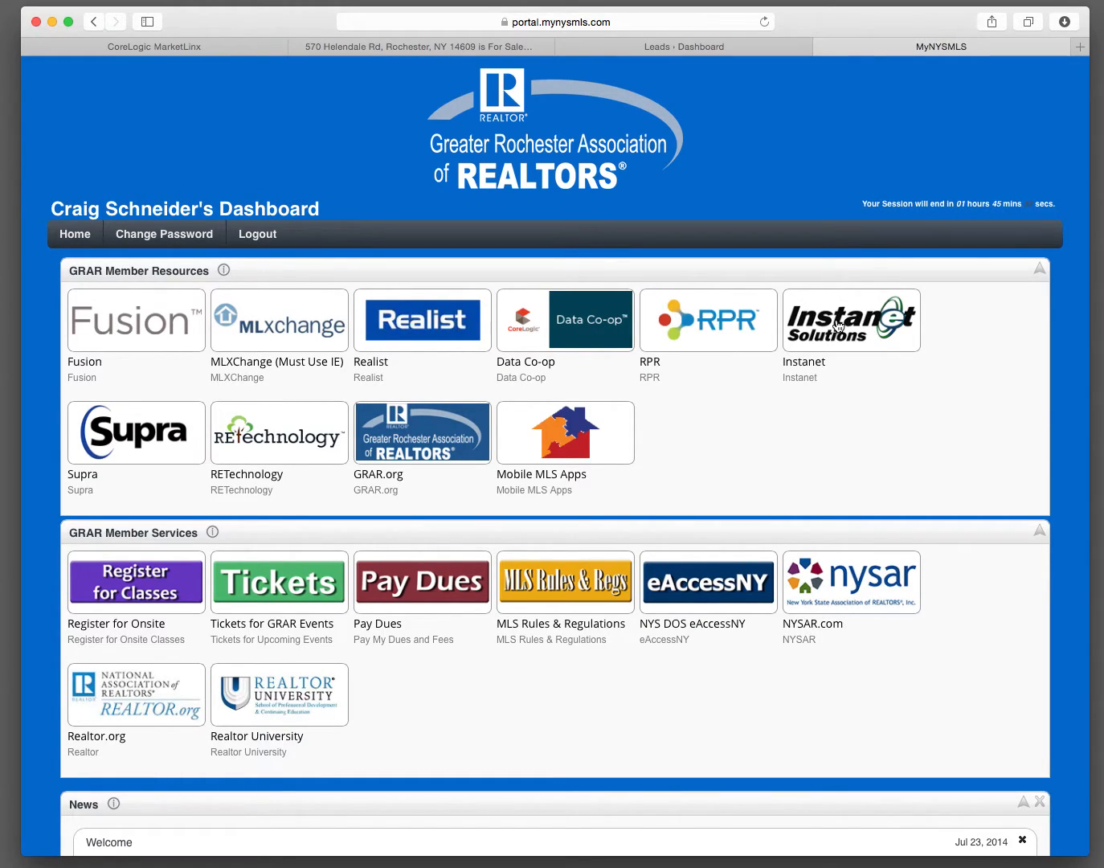
pyautogui.click(836, 325)
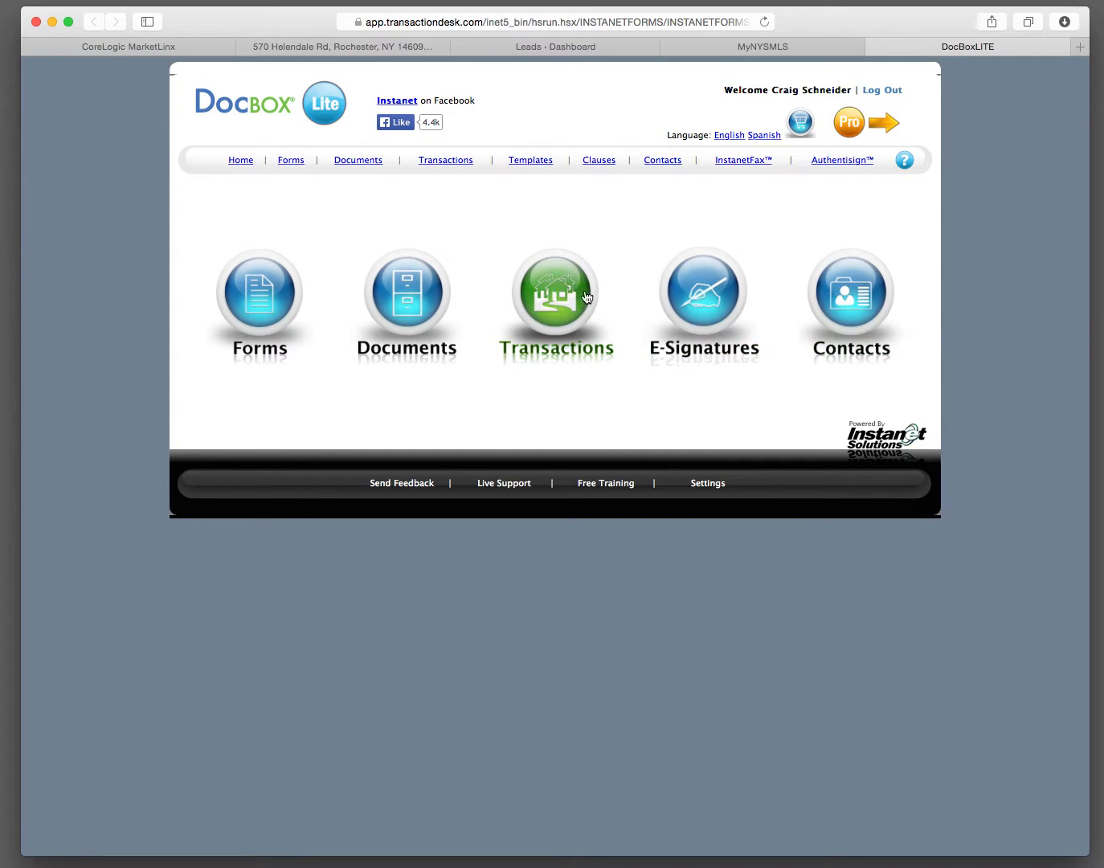
pyautogui.click(551, 286)
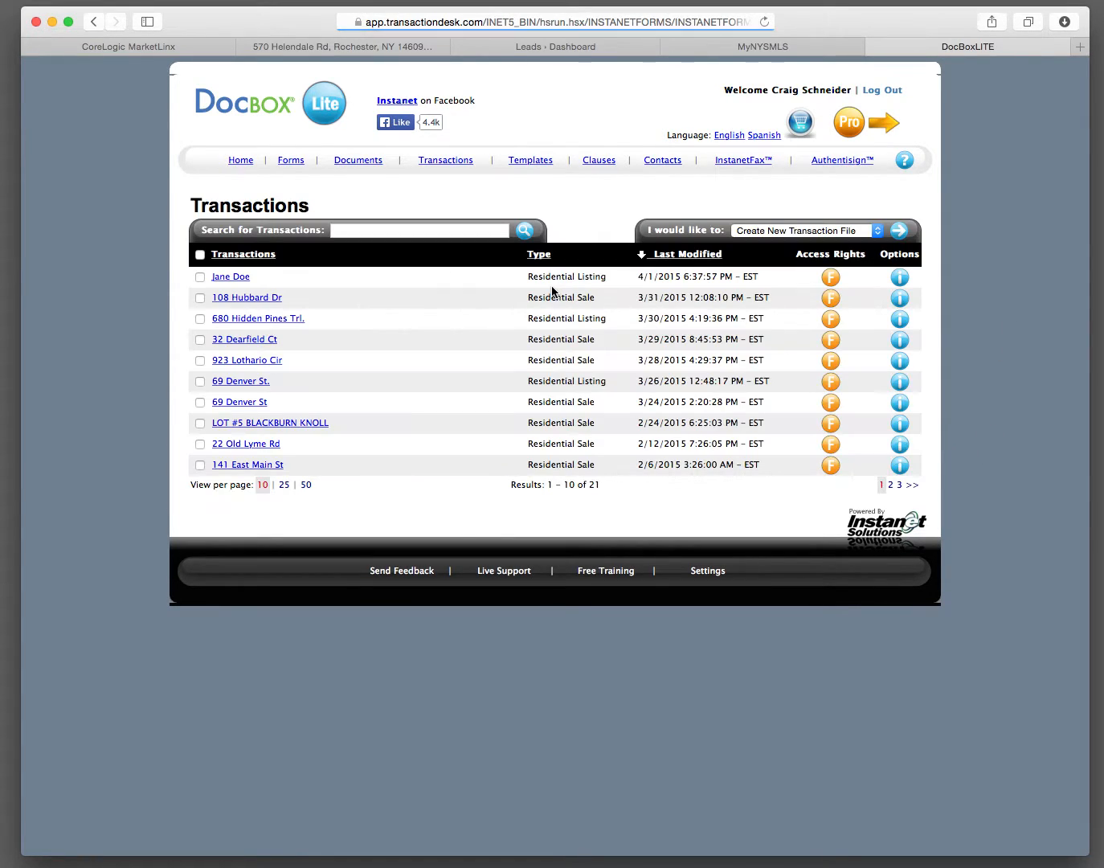
pyautogui.click(898, 231)
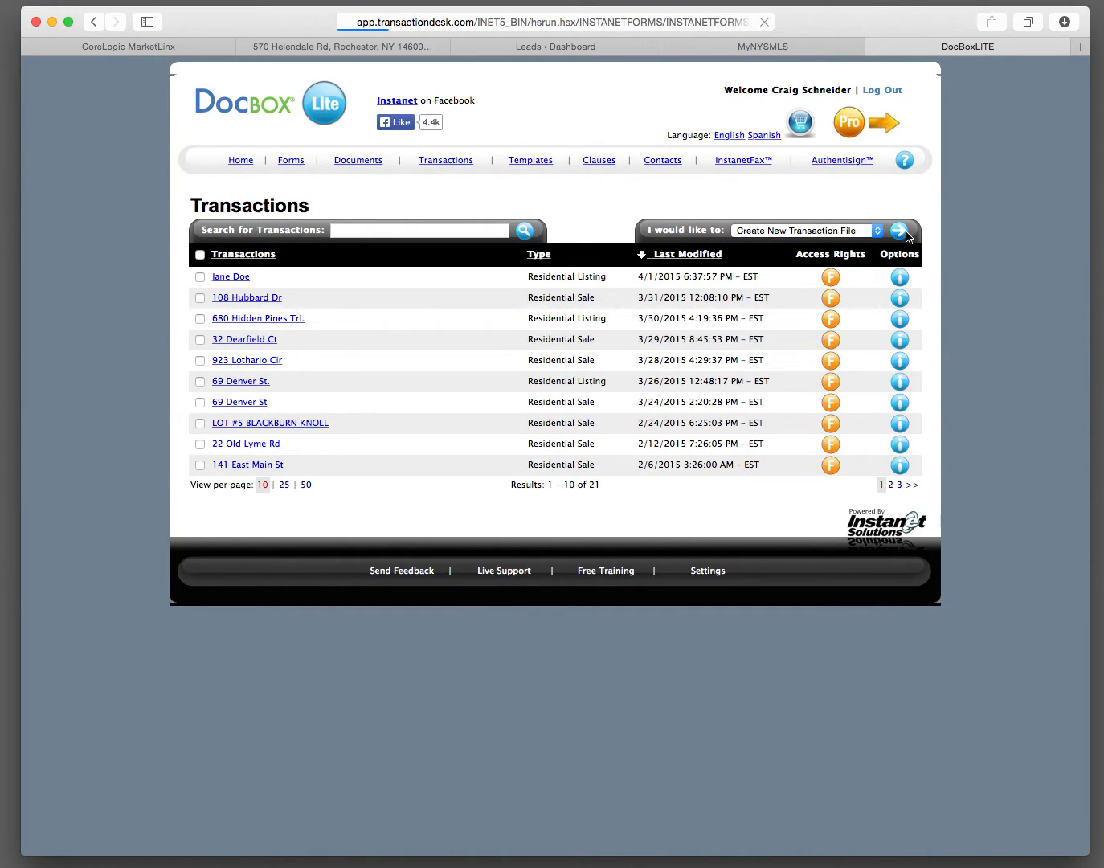
# Step: Name the transaction with the buyer's full name, set its type to Residential Sale and the role to Selling Agent, and save it
pyautogui.click(404, 262)
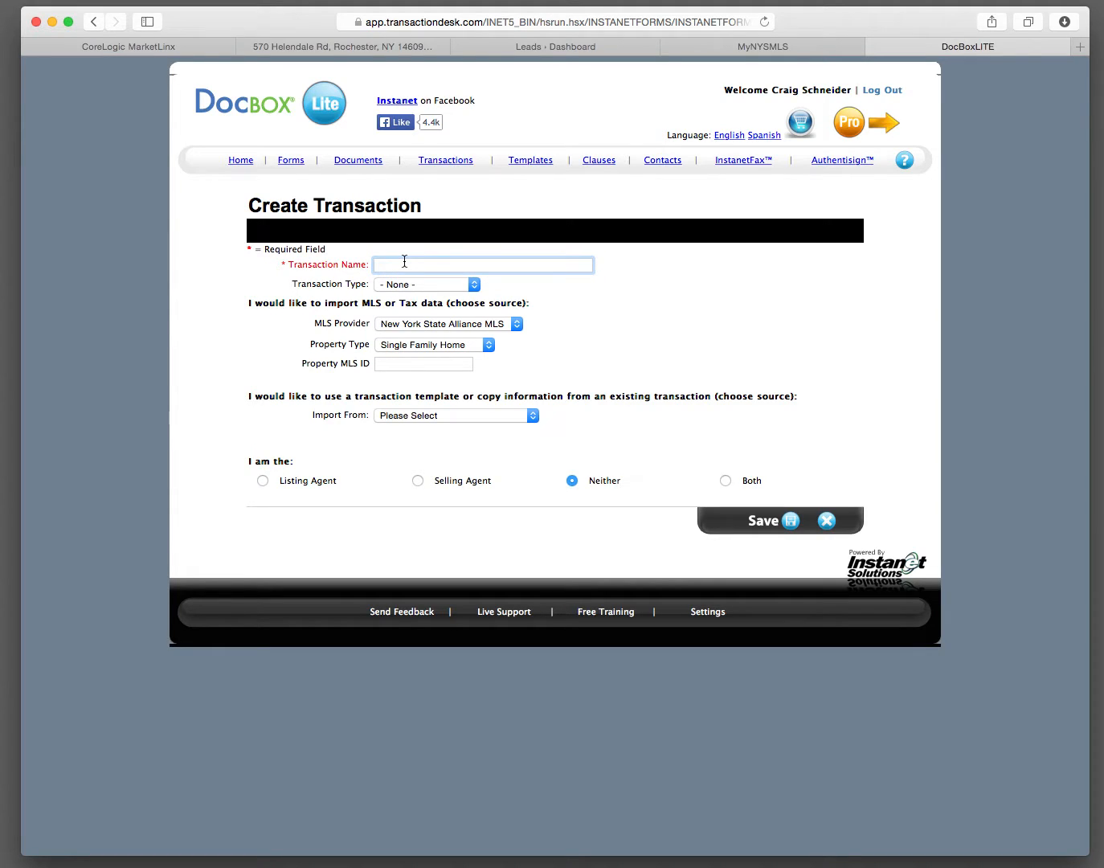
pyautogui.click(475, 286)
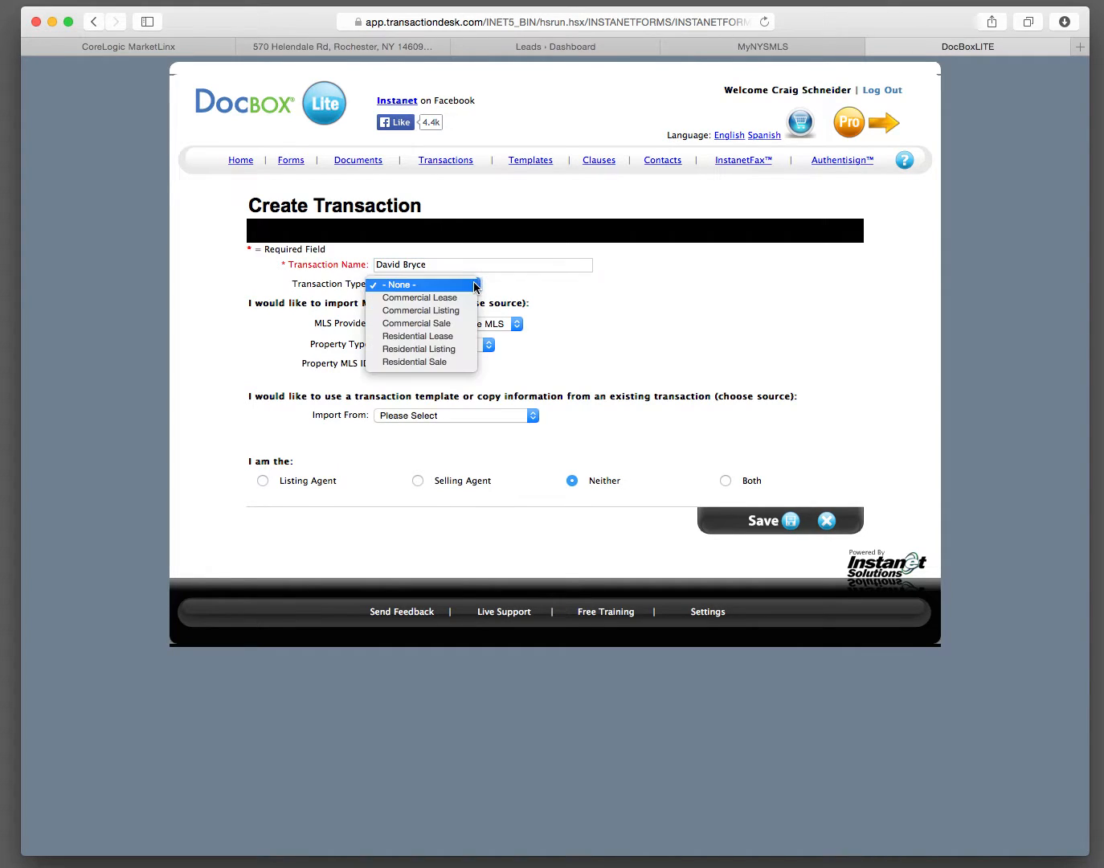
pyautogui.click(460, 360)
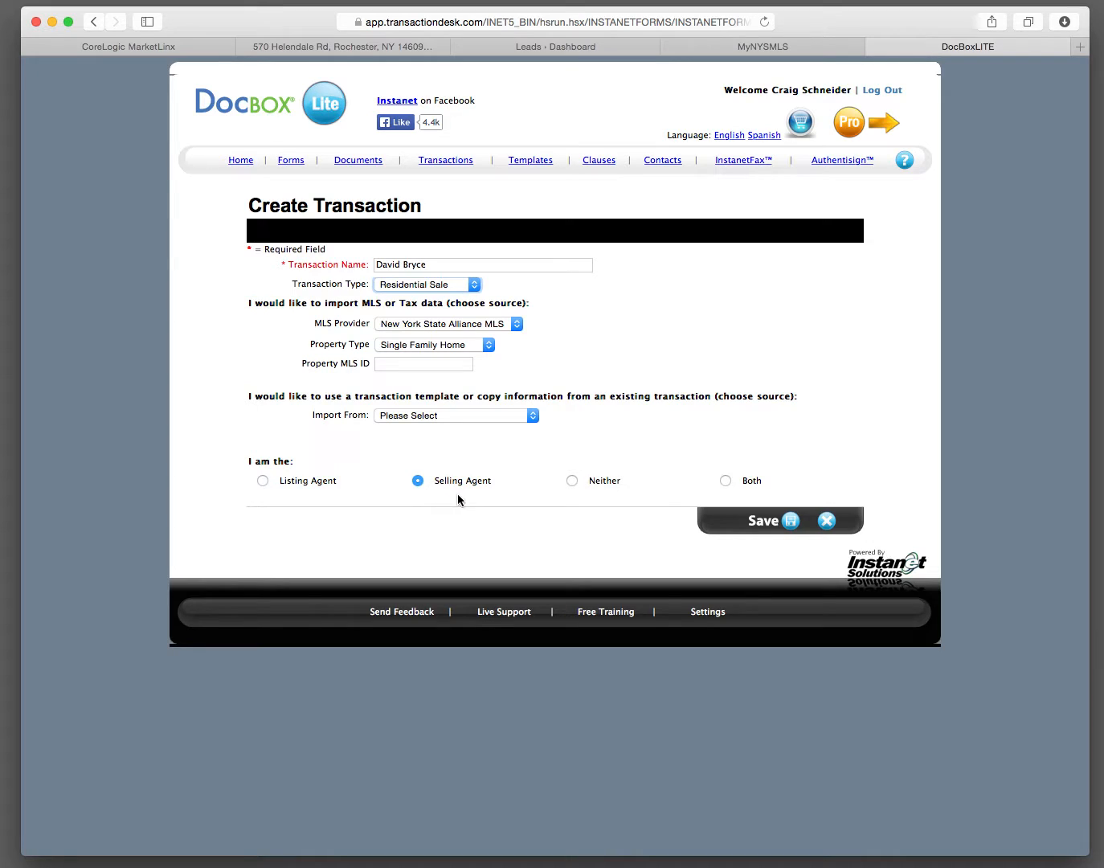
pyautogui.click(766, 523)
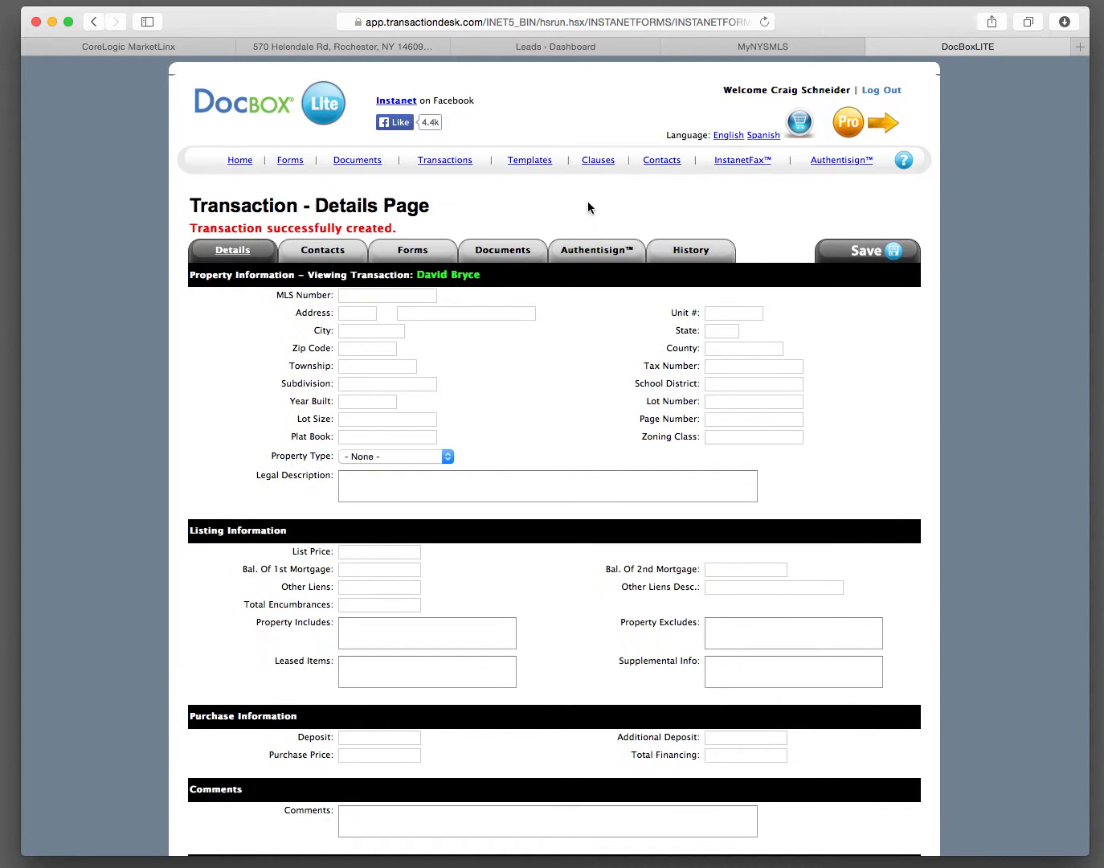
# Step: Start a new transaction contact of type Buyer and enter the buyer's first and last name
pyautogui.click(313, 255)
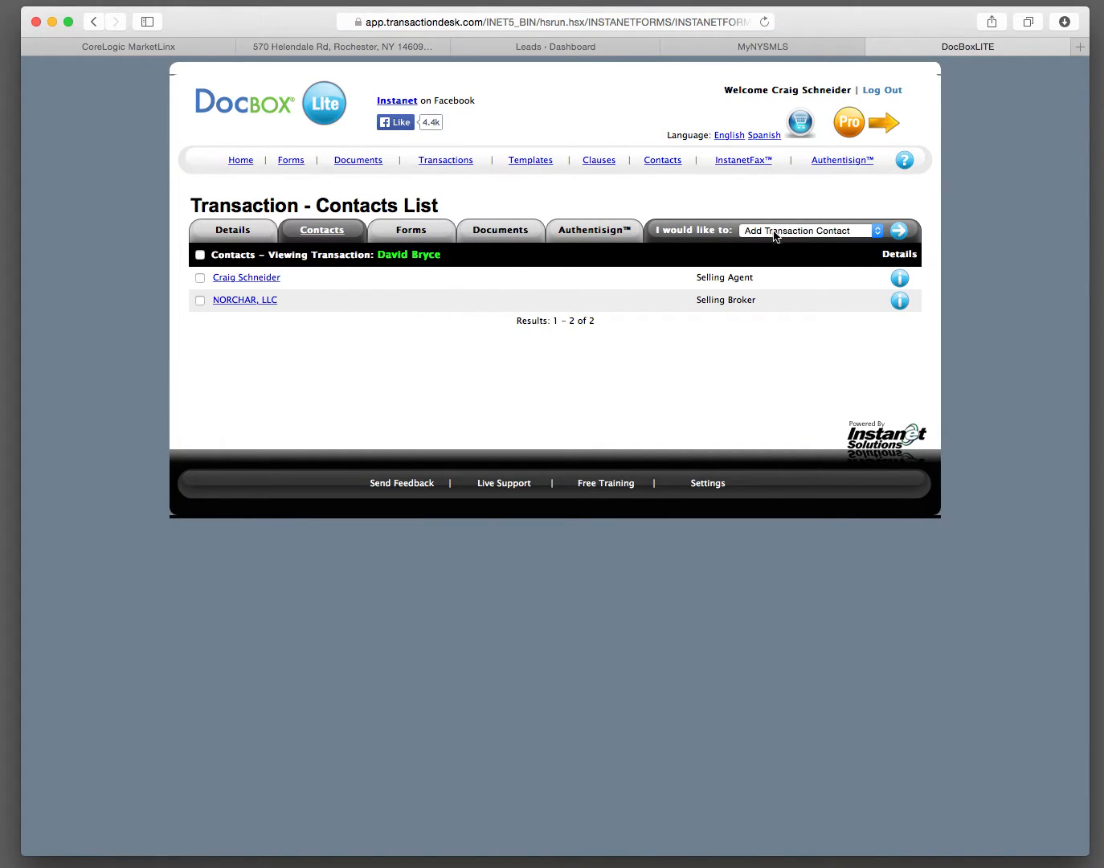
pyautogui.click(898, 239)
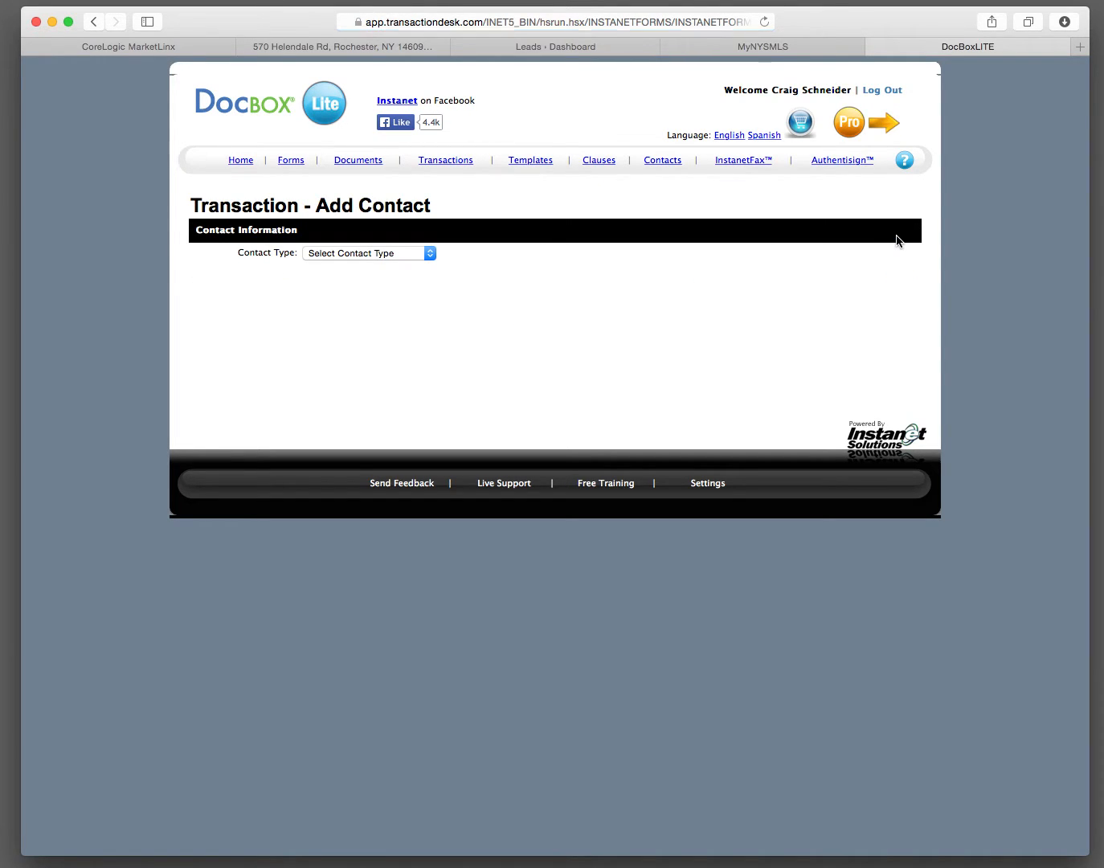
pyautogui.click(429, 254)
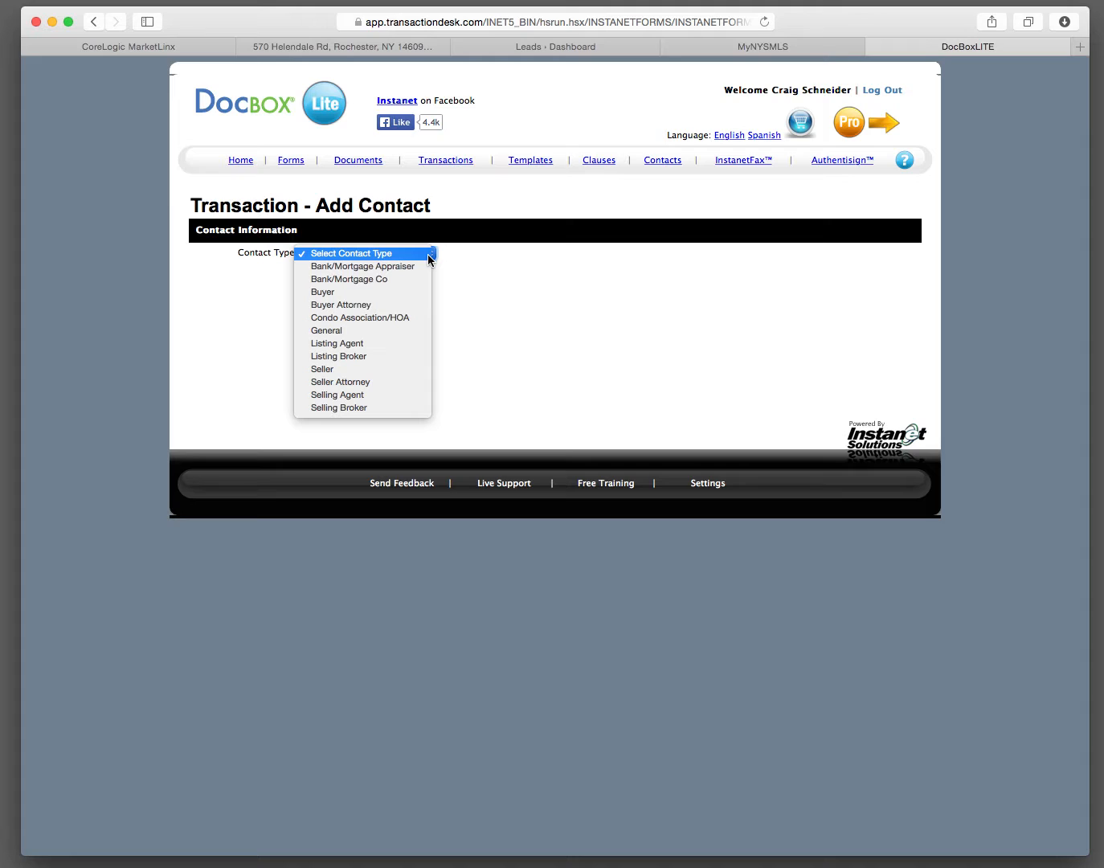
pyautogui.click(393, 293)
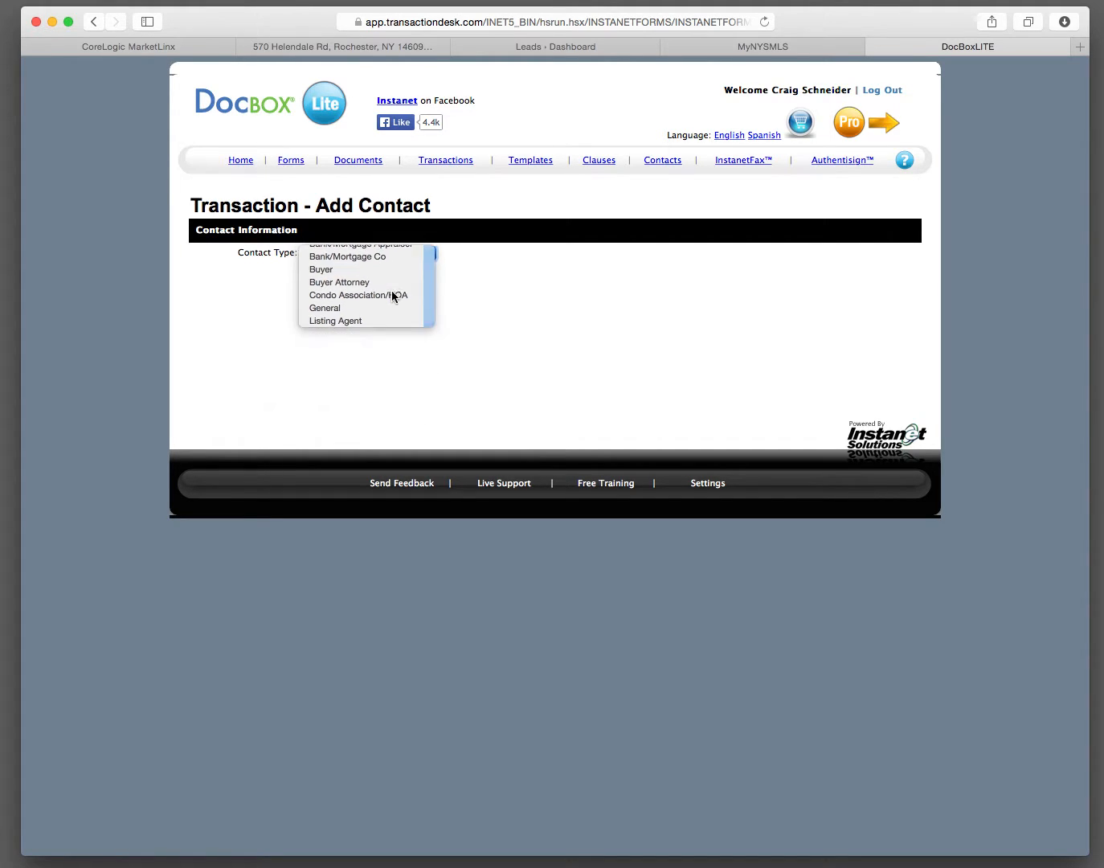
pyautogui.click(326, 274)
pyautogui.write('D')
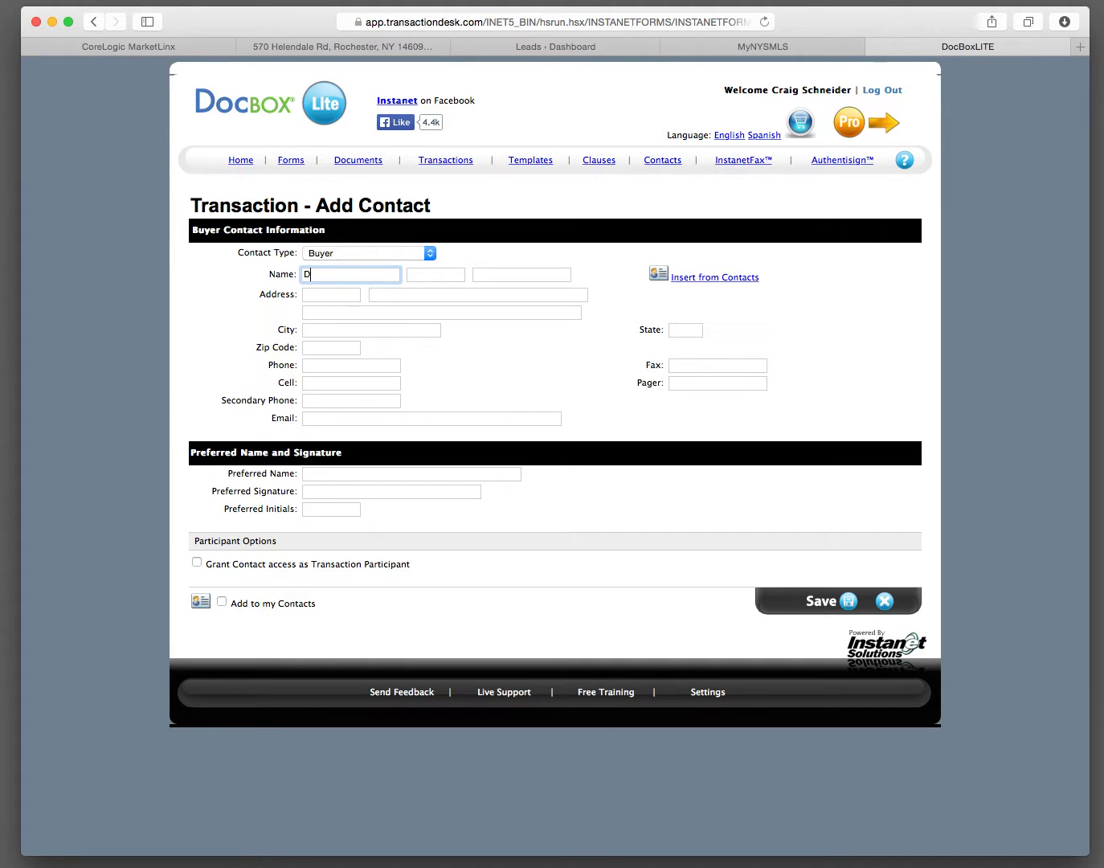
pyautogui.write('avid')
pyautogui.press('Tab')
pyautogui.press('Tab')
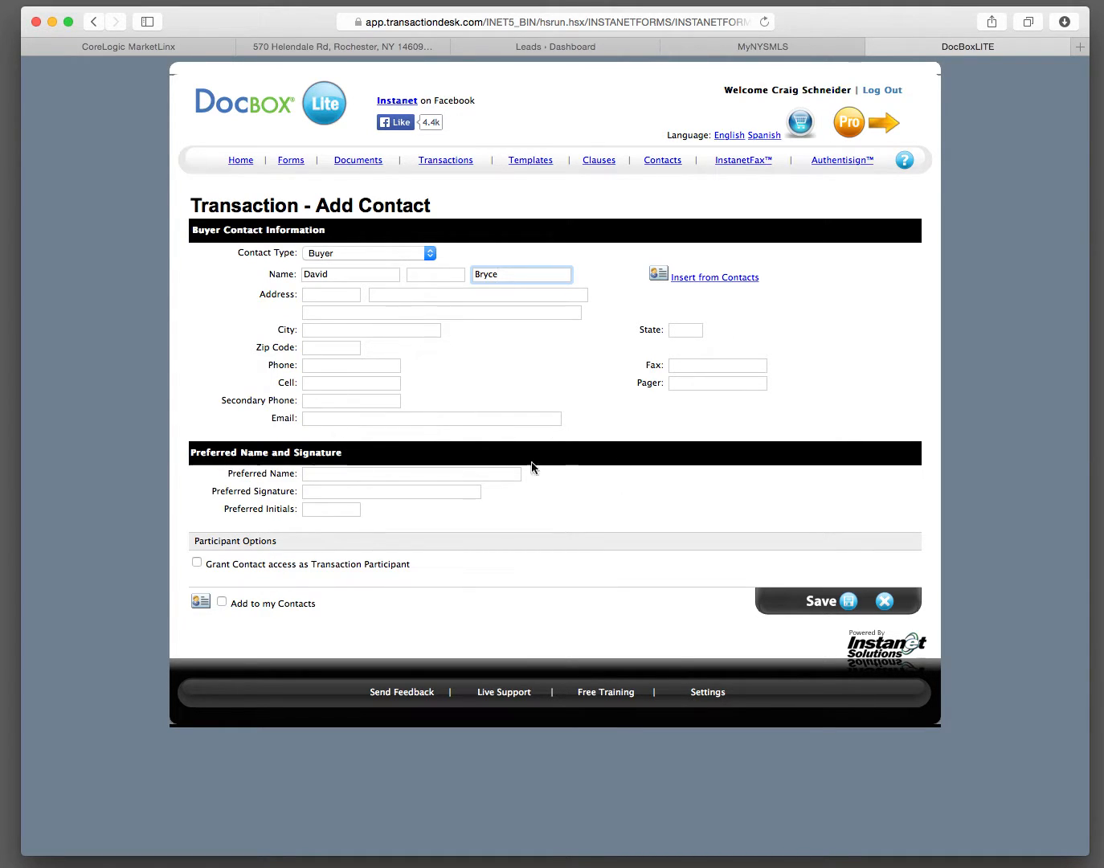
# Step: Fill in the buyer's e-mail, enable adding the buyer to my contacts, and save the contact
pyautogui.click(363, 416)
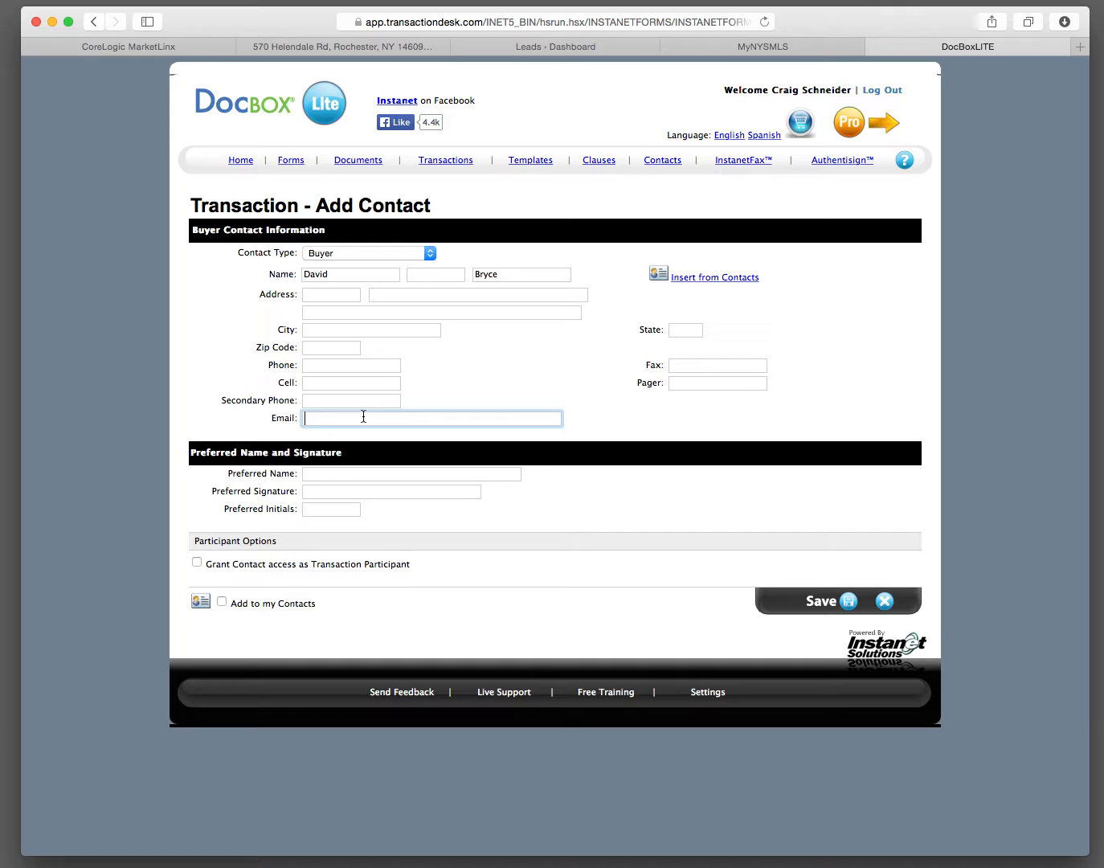
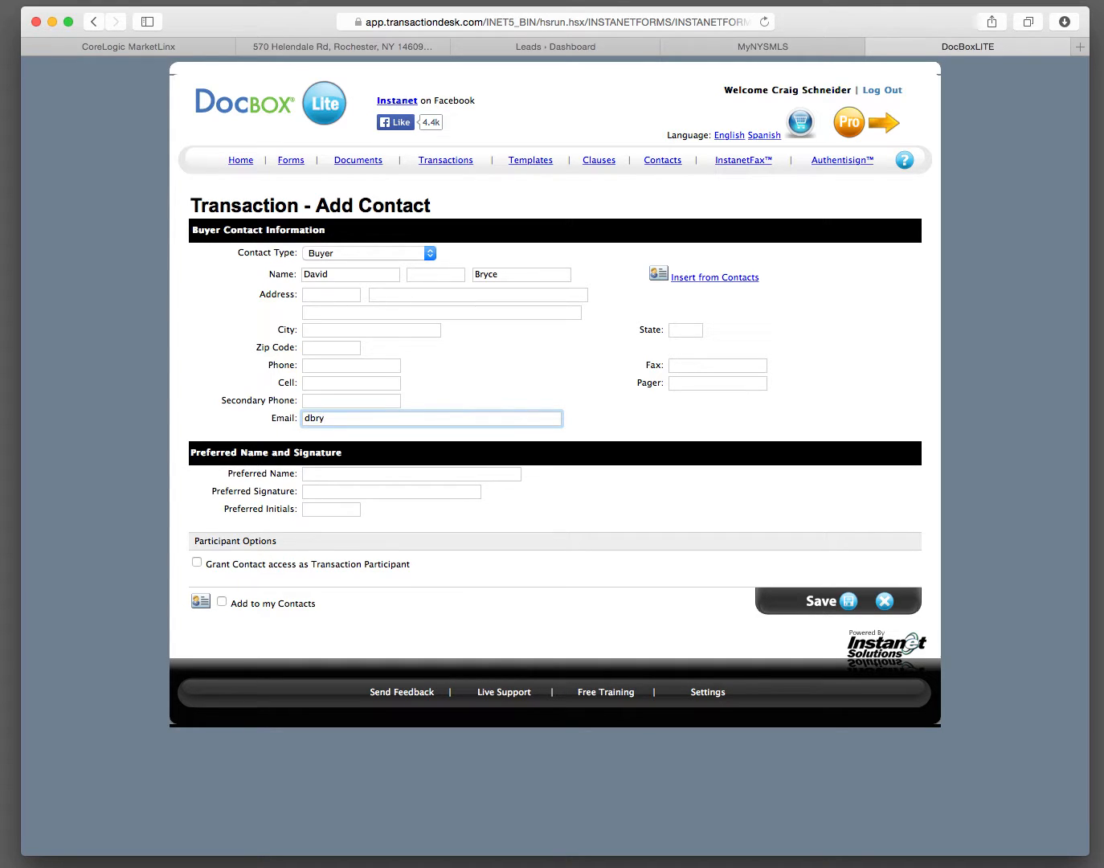
pyautogui.click(222, 603)
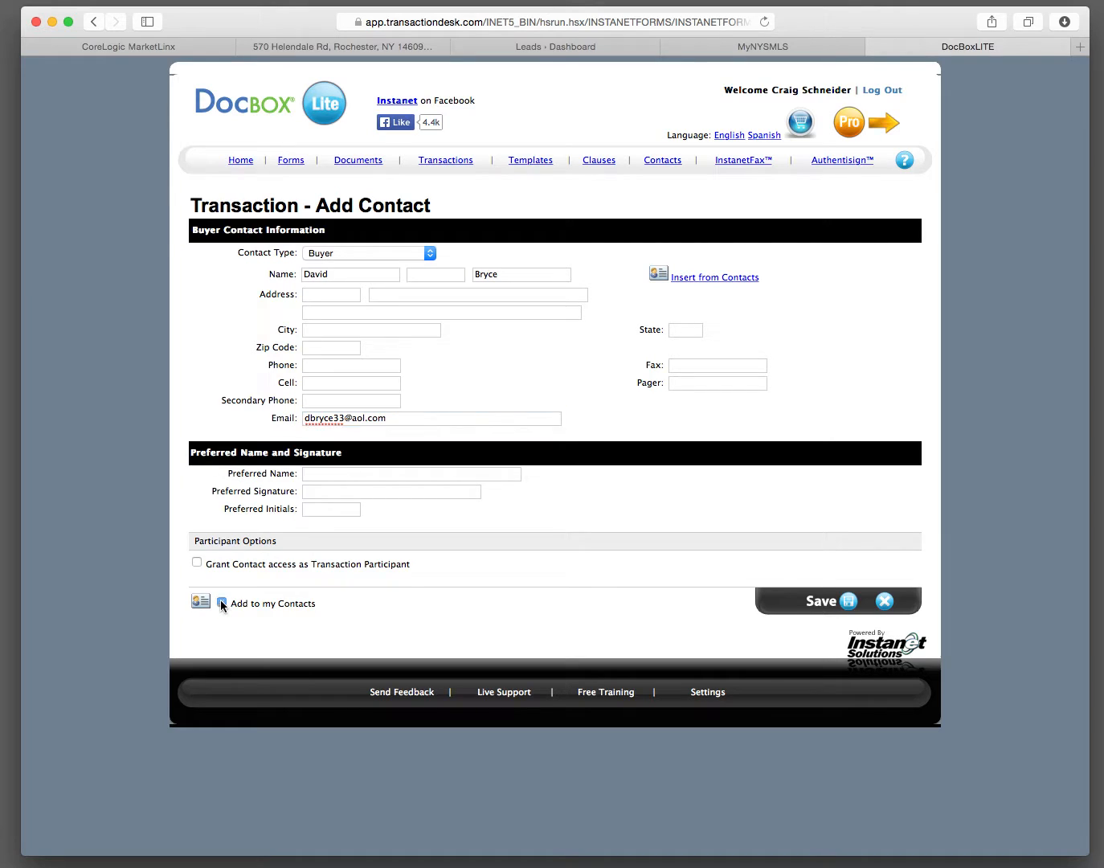
pyautogui.click(822, 603)
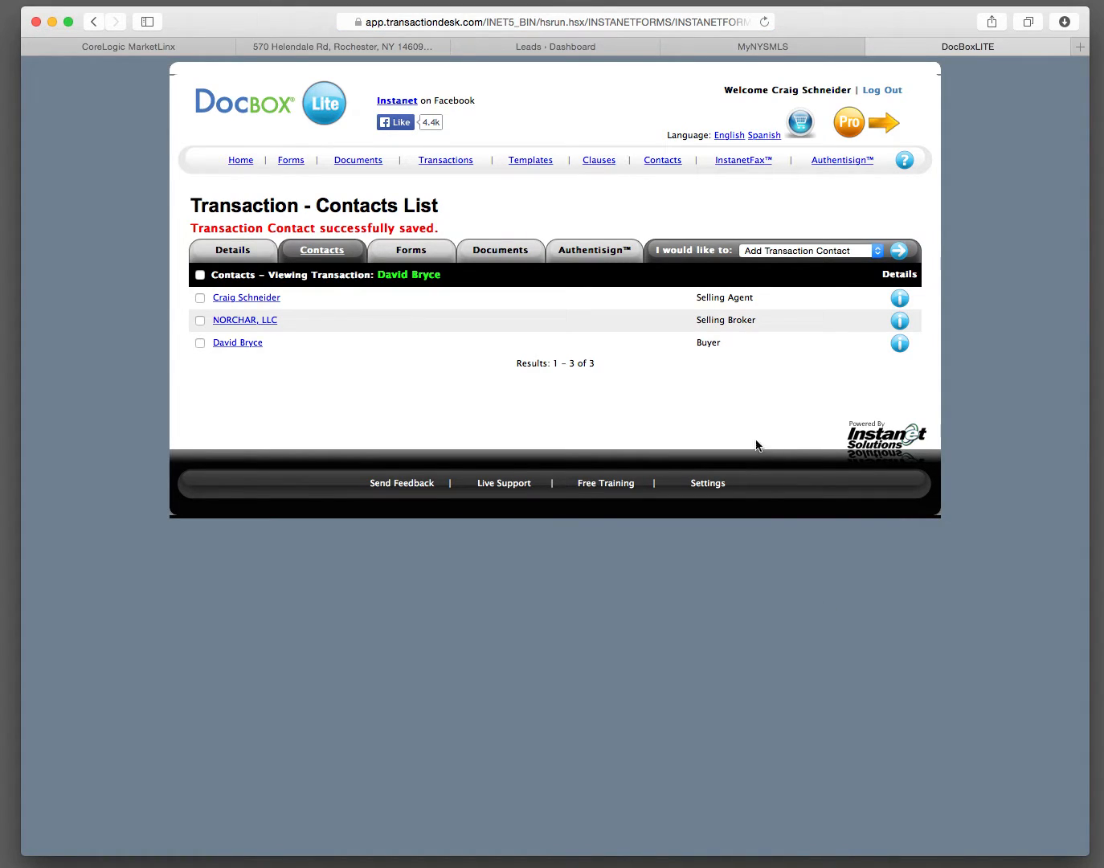
# Step: Add a second Buyer contact with the co-buyer's first and last name, include it in my contacts, and save it
pyautogui.click(898, 262)
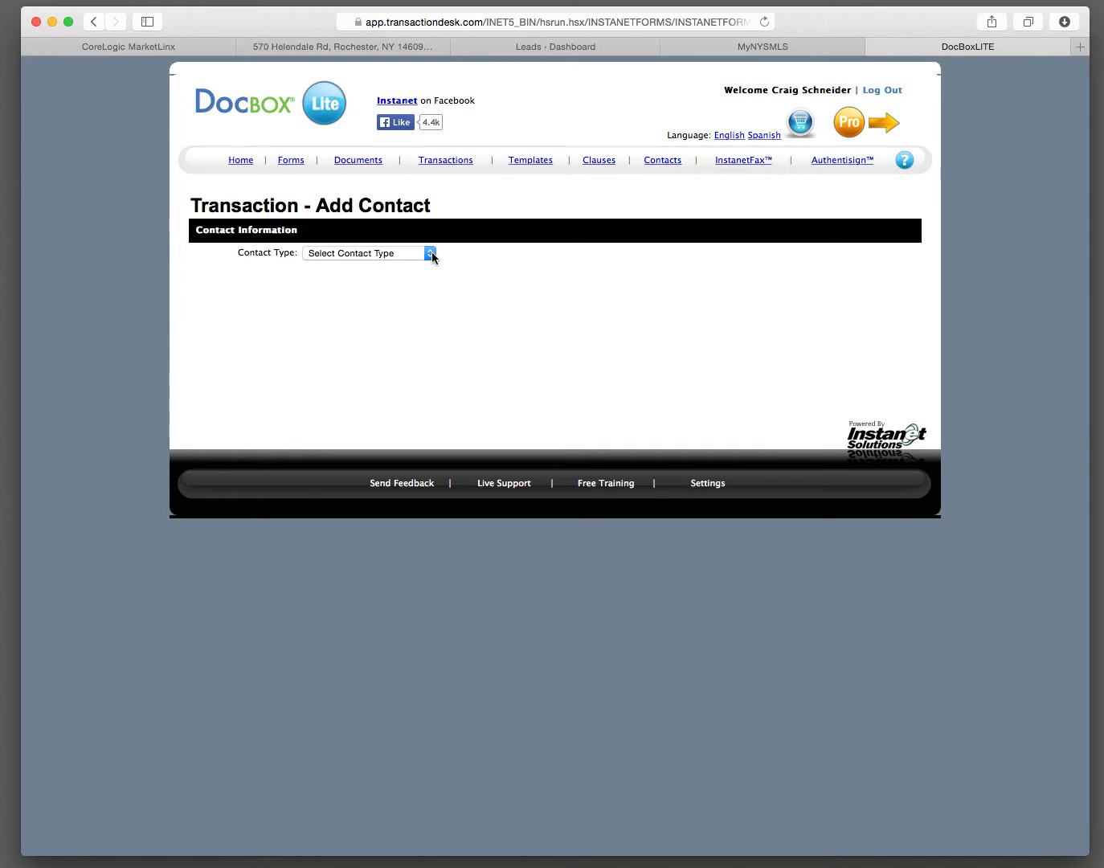
pyautogui.click(431, 254)
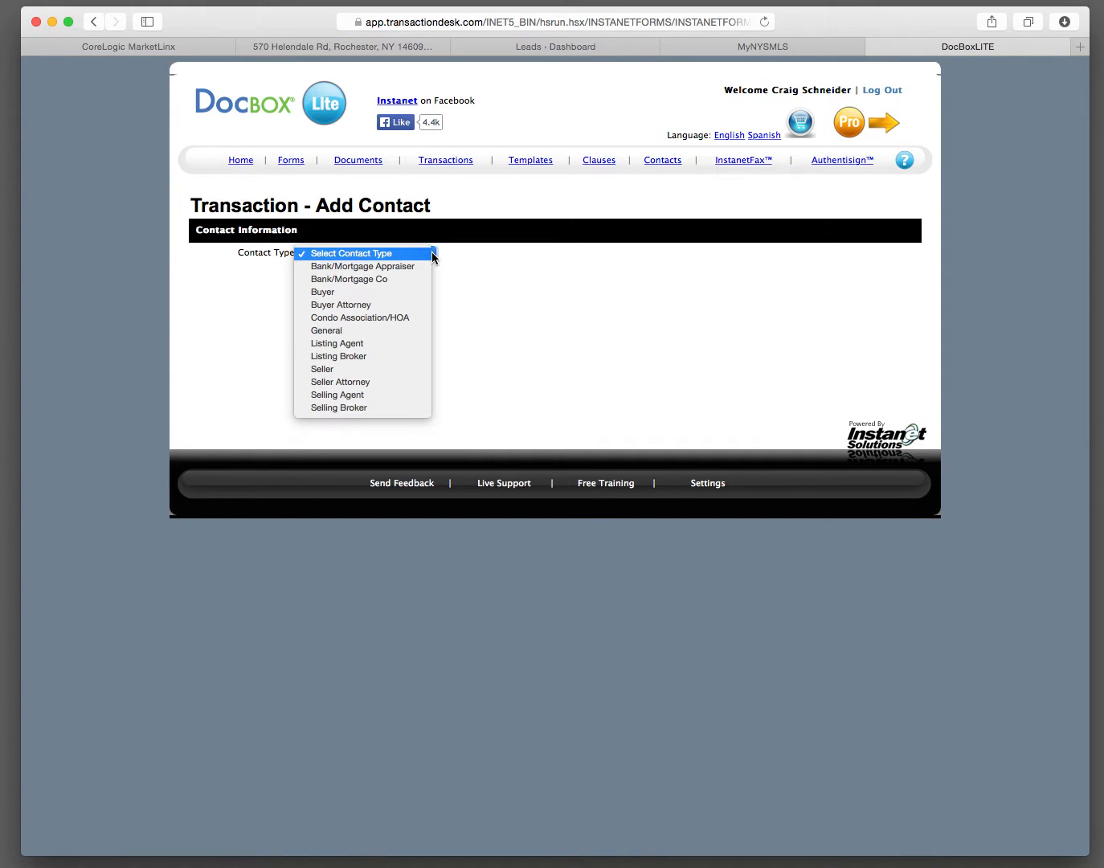
pyautogui.click(385, 289)
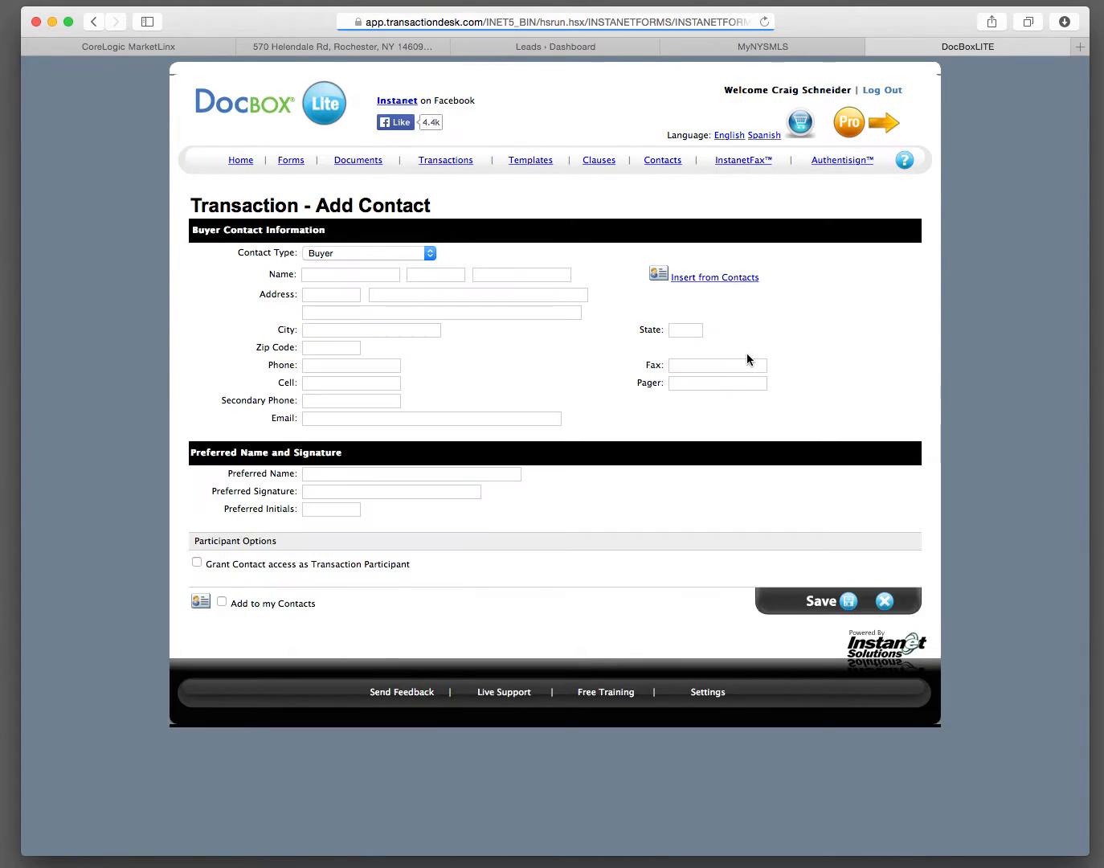
pyautogui.click(358, 274)
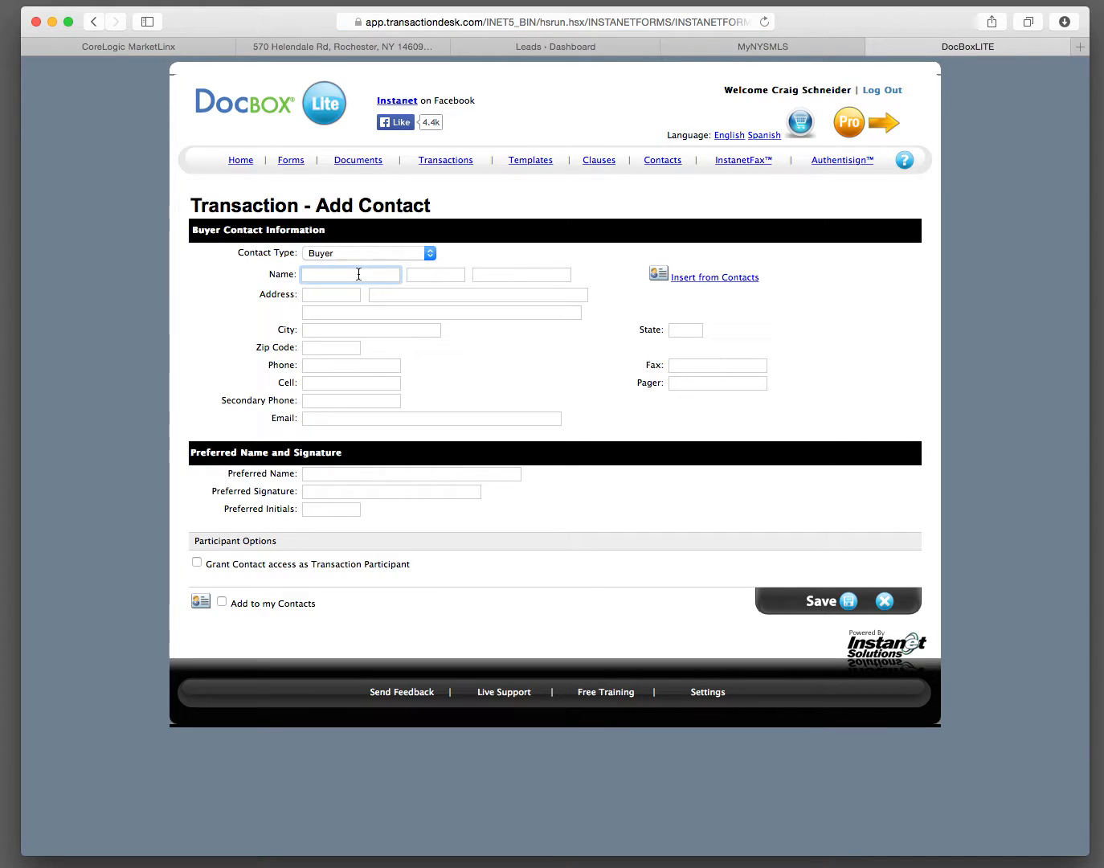
pyautogui.press('Tab')
pyautogui.press('Tab')
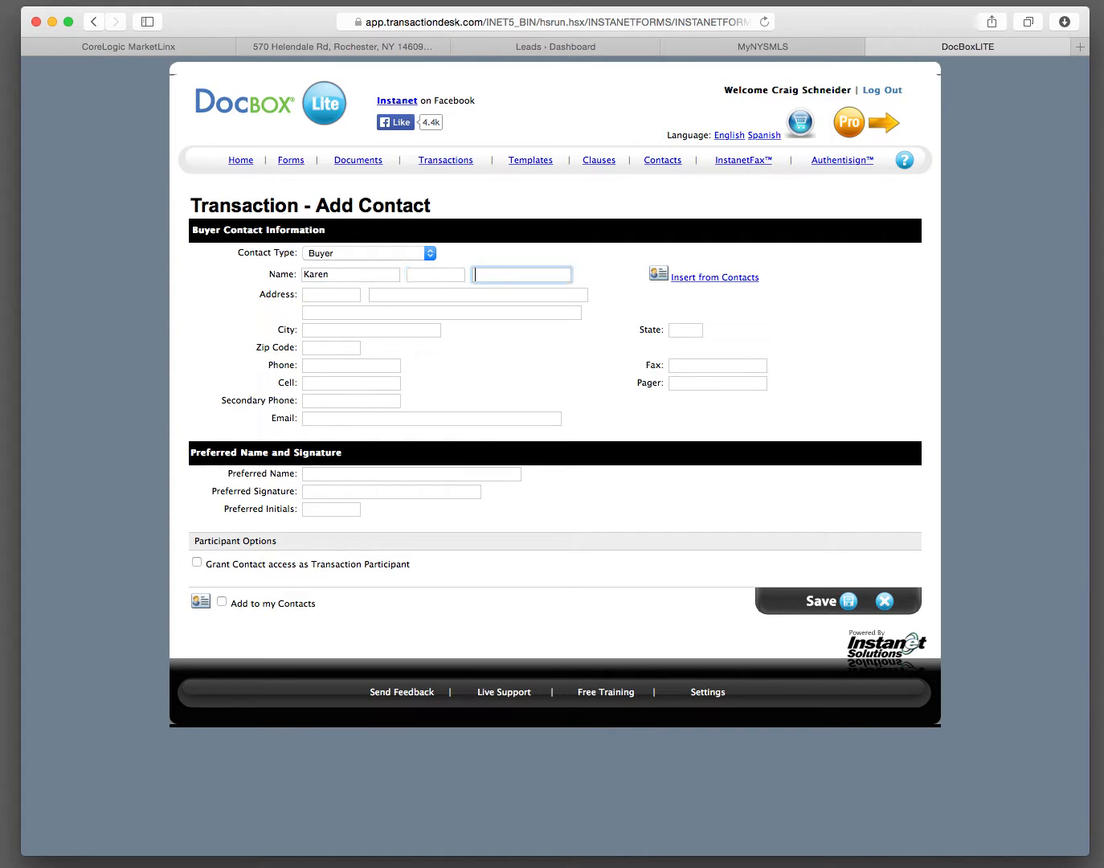
pyautogui.click(222, 604)
pyautogui.click(821, 602)
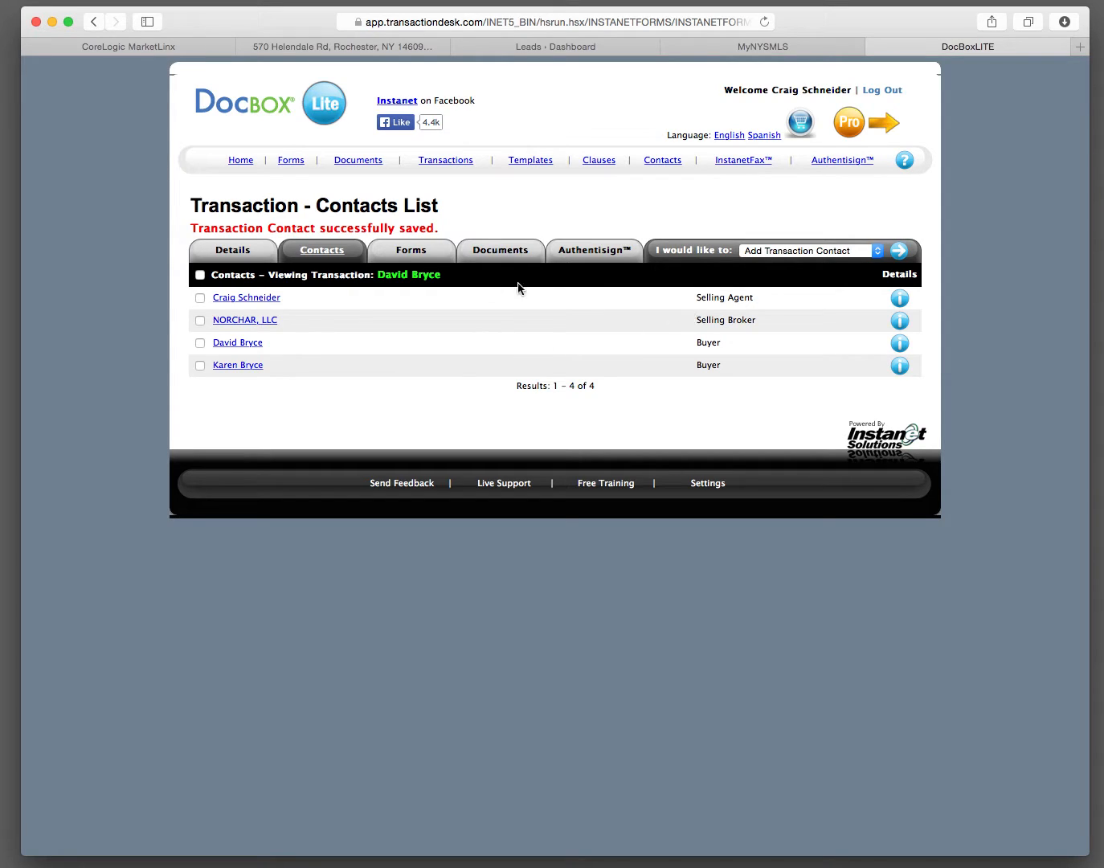
# Step: Add the Buyer Agency Agreement (8-09) and Disclosure Regarding RE Agency Relationships For Buyer and Seller (01-11) from Other Forms to the transaction
pyautogui.click(416, 256)
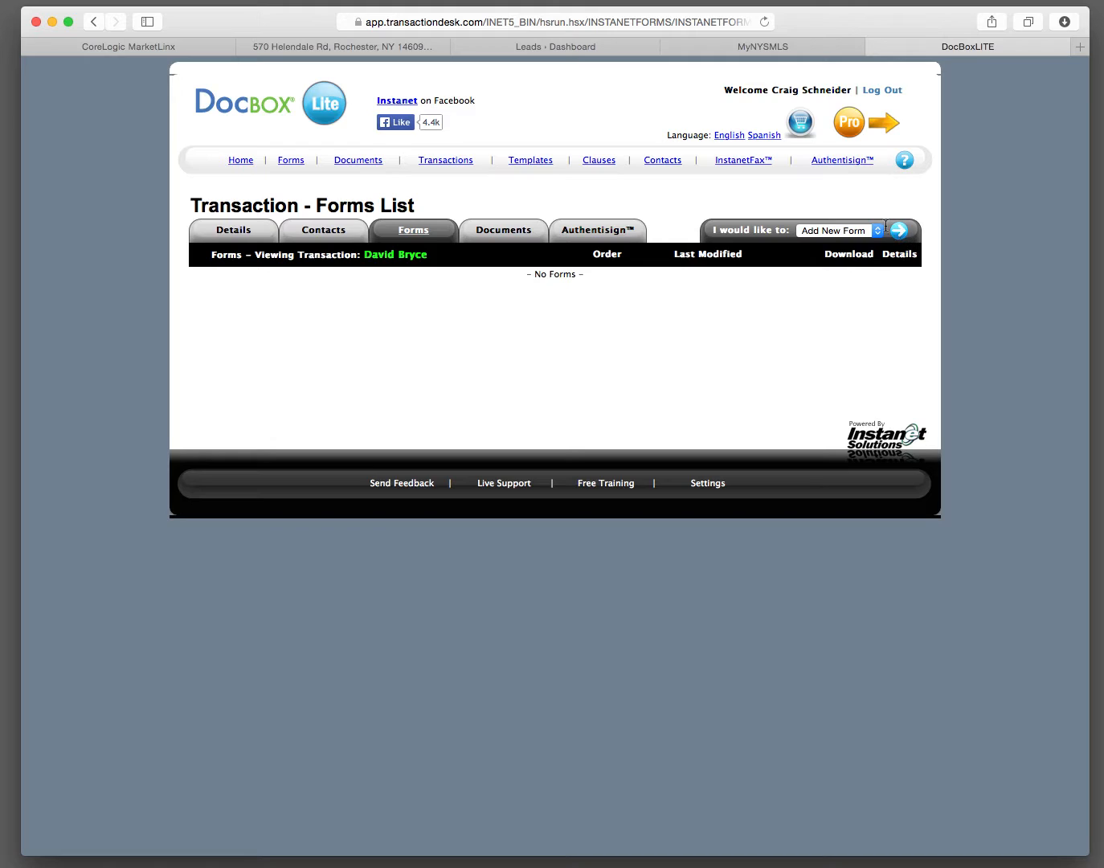
pyautogui.click(899, 231)
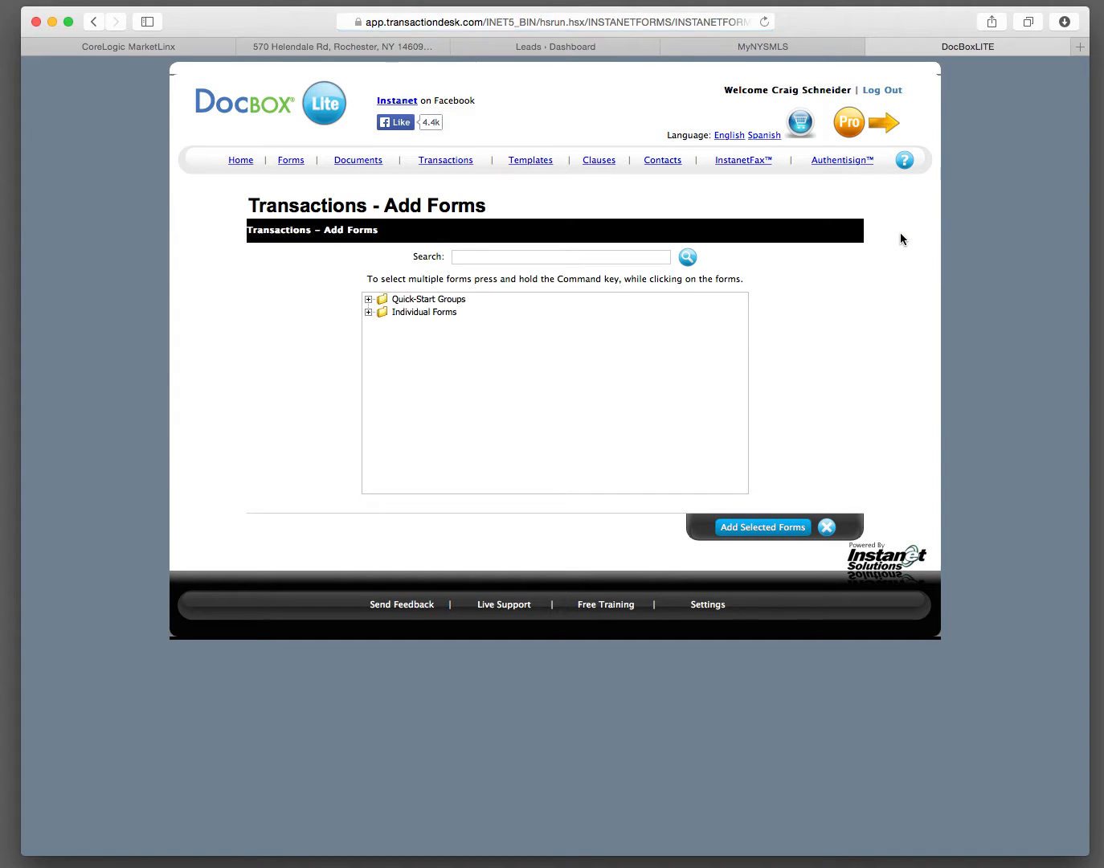
pyautogui.click(370, 313)
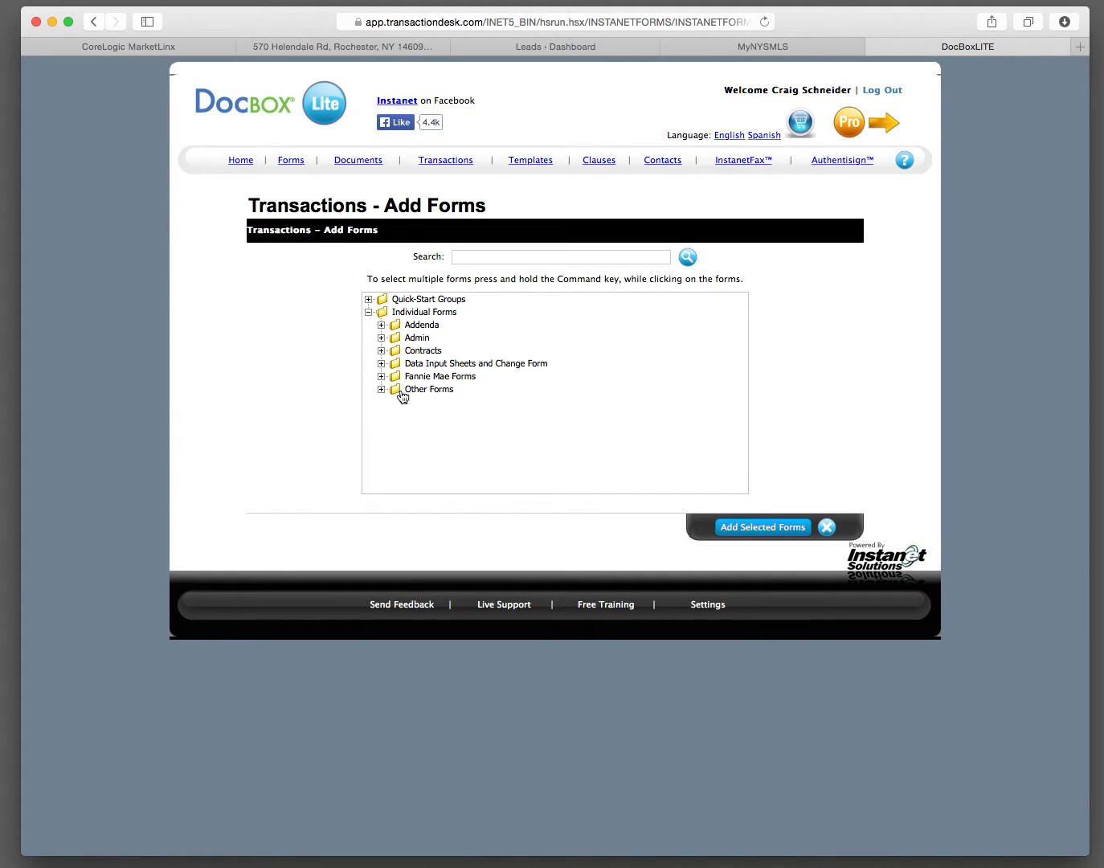
pyautogui.click(382, 389)
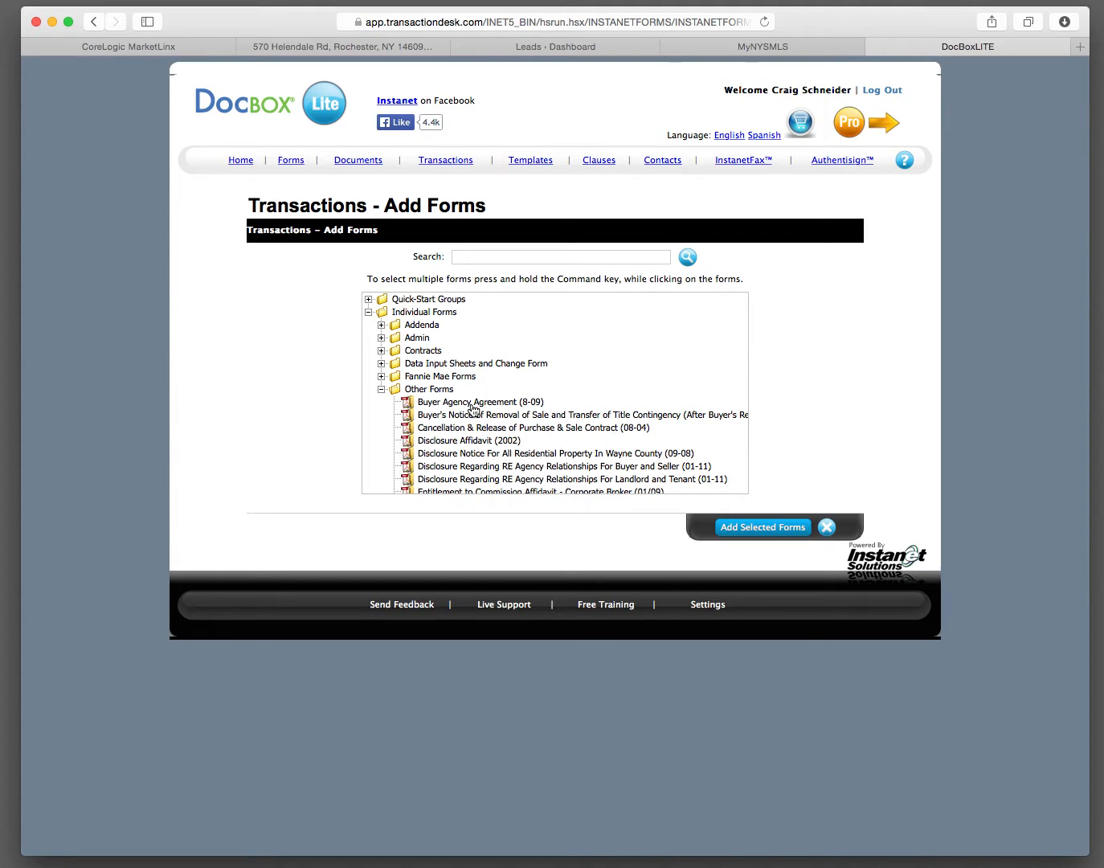
pyautogui.click(473, 405)
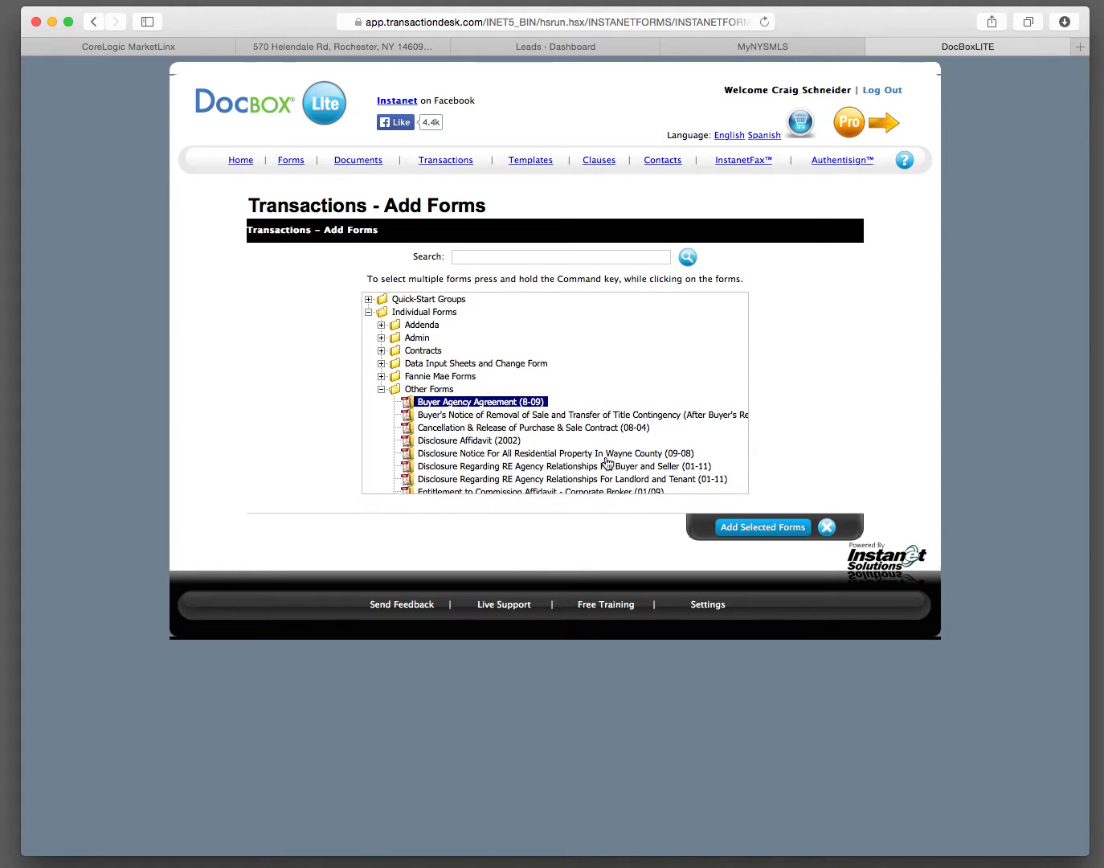
pyautogui.keyDown('super'); pyautogui.click(475, 468); pyautogui.keyUp('super')
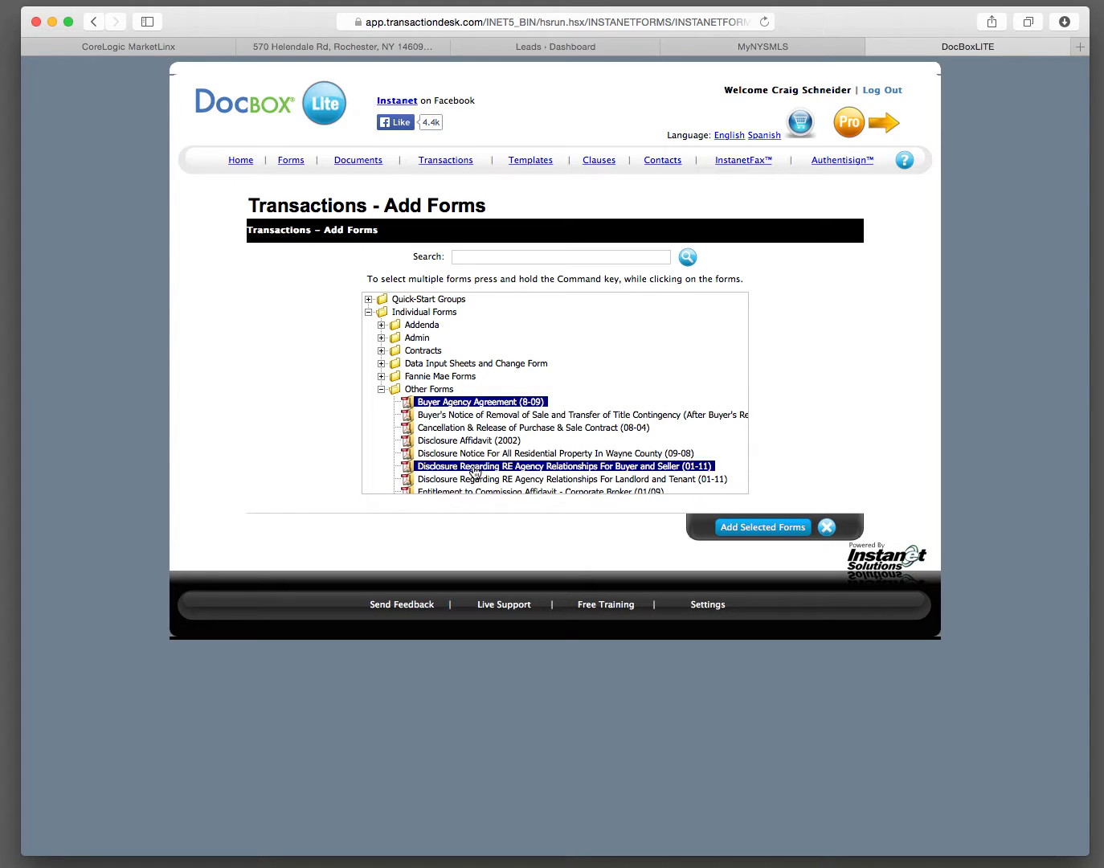
pyautogui.click(746, 529)
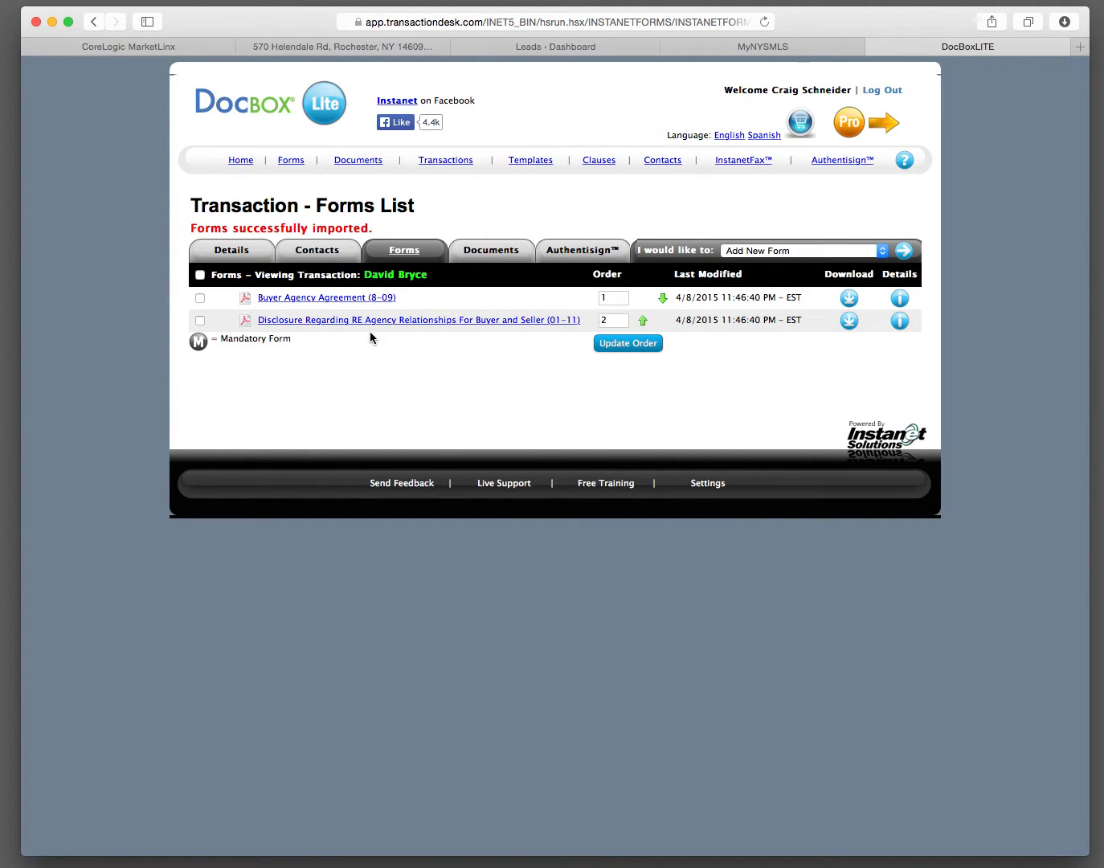
# Step: Open the Buyer Agency Agreement (8-09) and set the Term of Agency start date to 04/09/2015
pyautogui.click(329, 300)
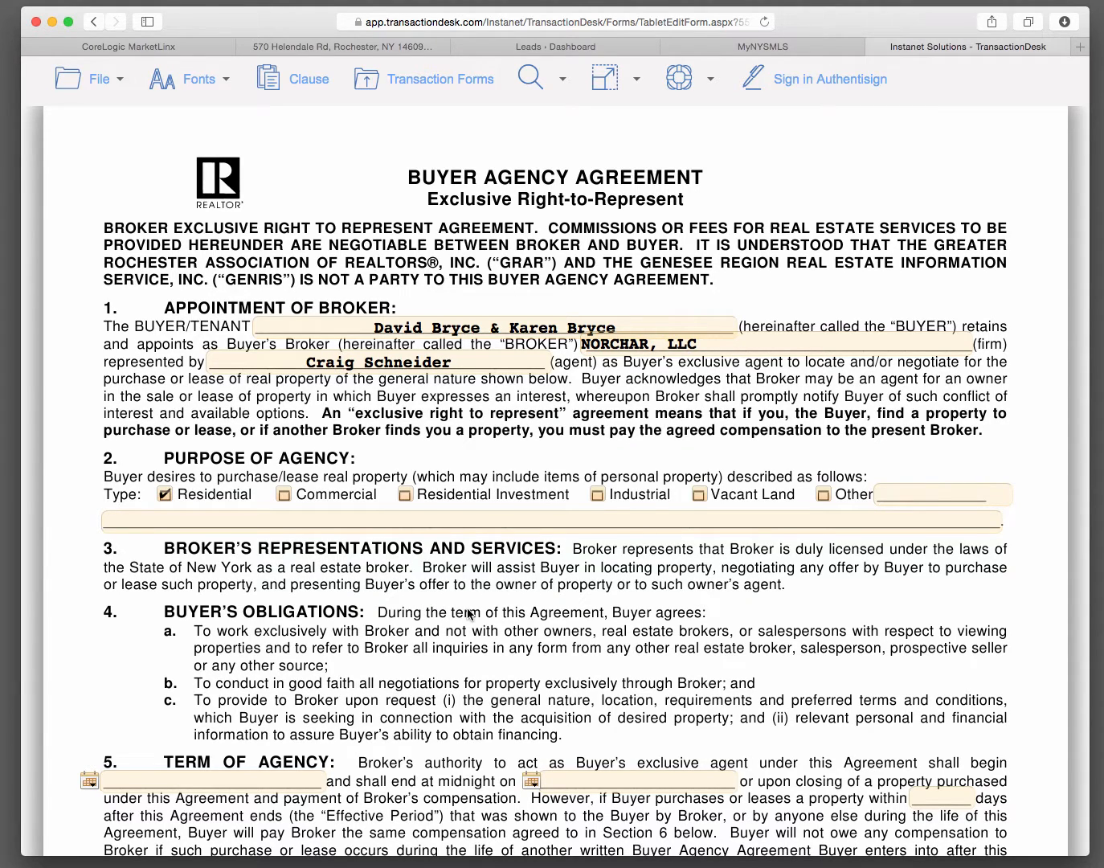
pyautogui.scroll(-5, 469, 614)
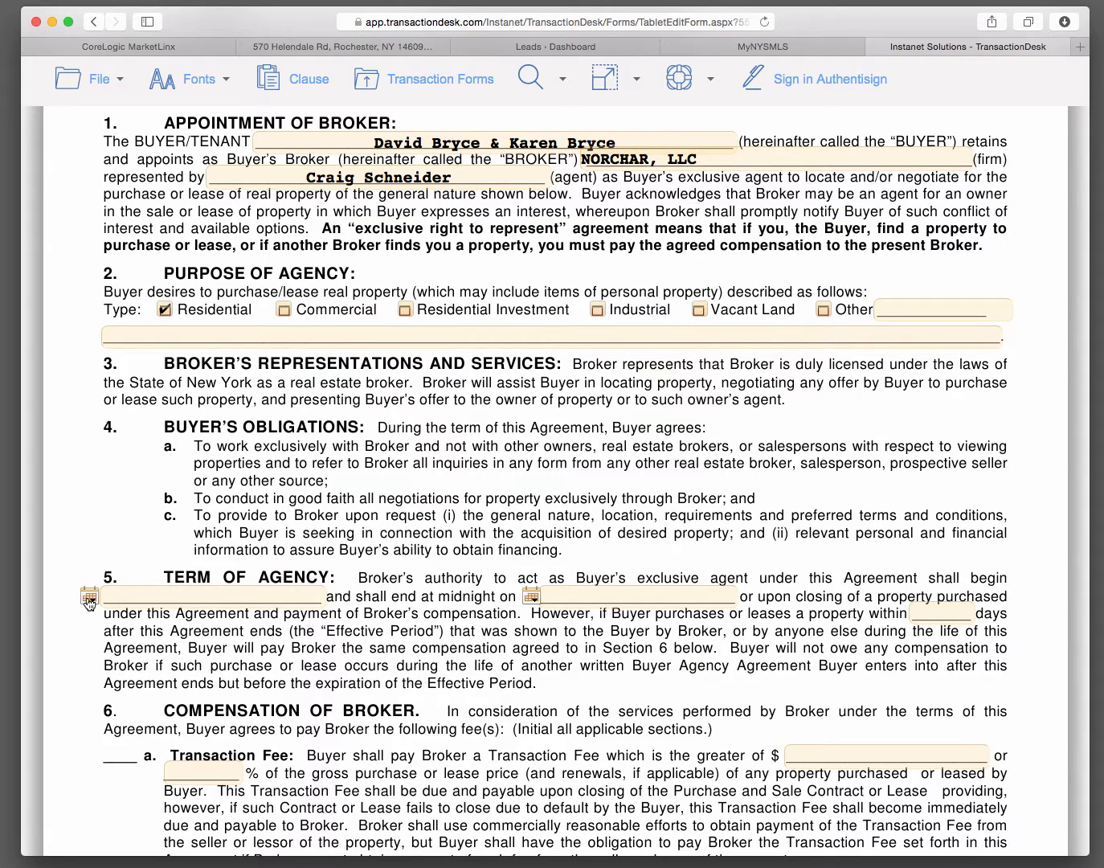
pyautogui.click(88, 599)
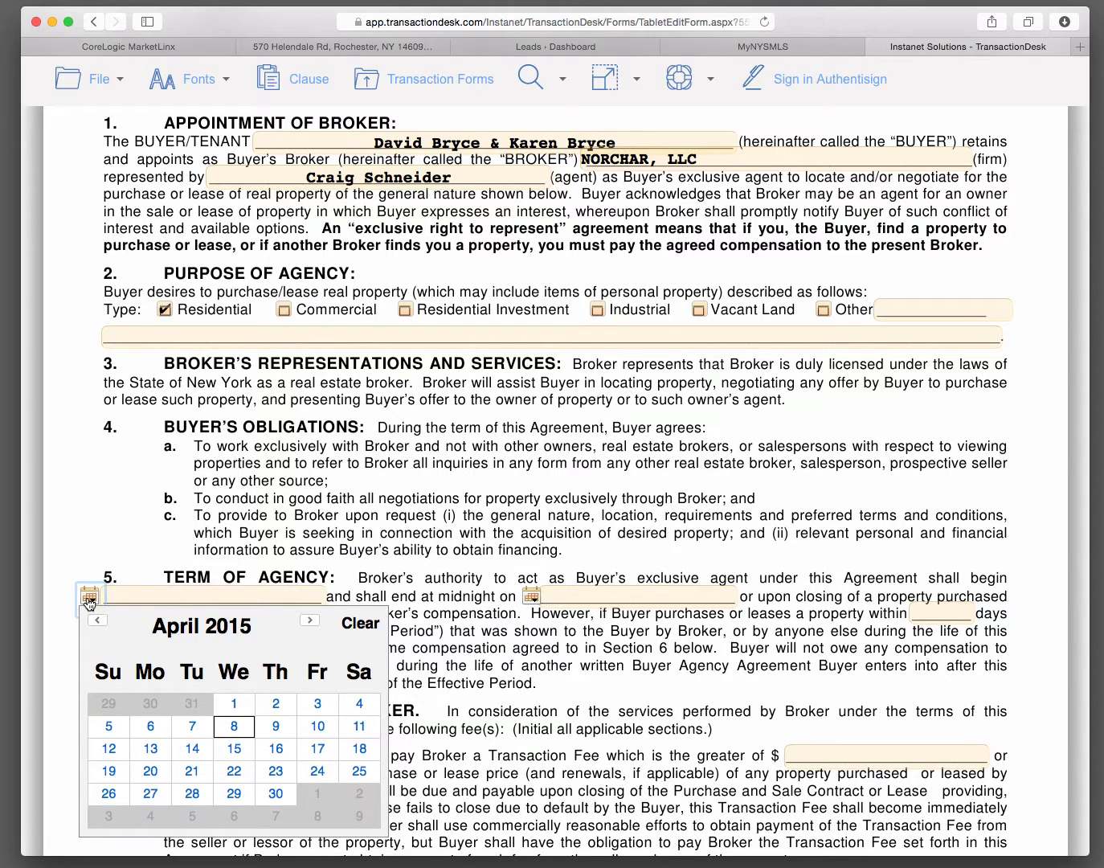
pyautogui.click(277, 727)
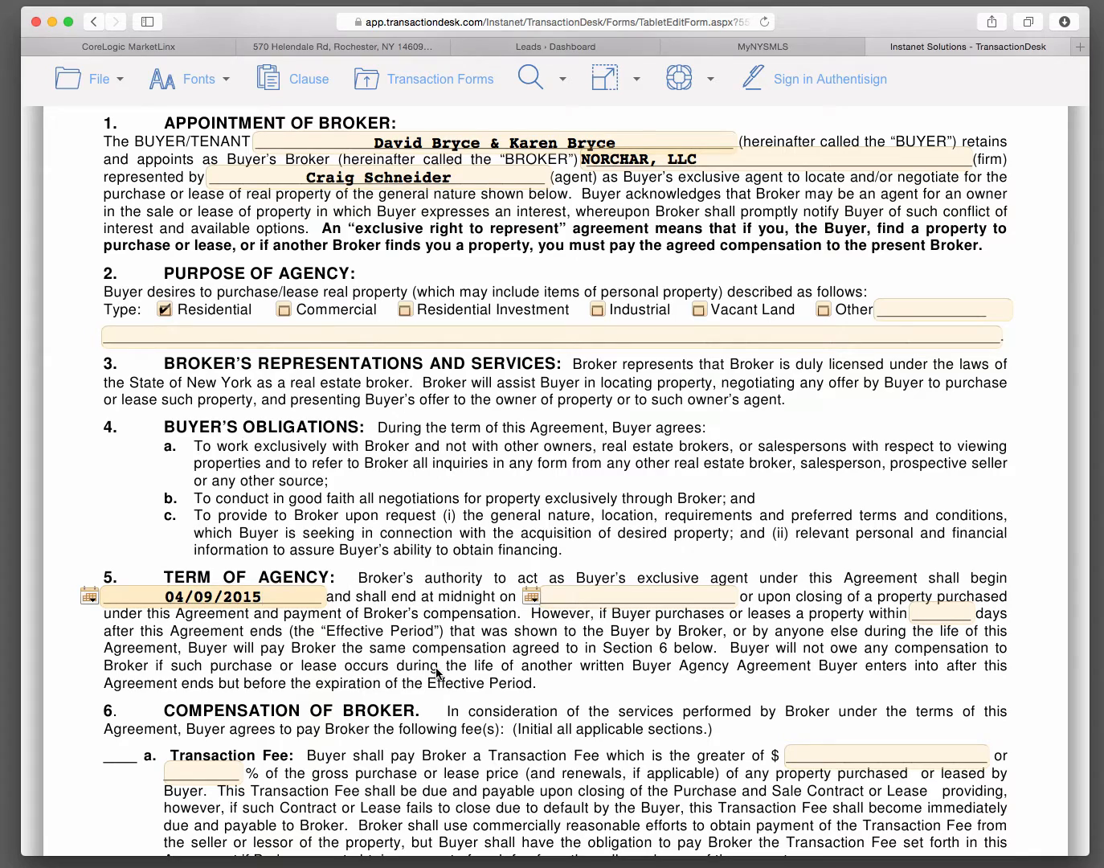
# Step: Set the Term of Agency end date to 10/09/2015 and the period after the agreement ends to 60 days
pyautogui.click(534, 599)
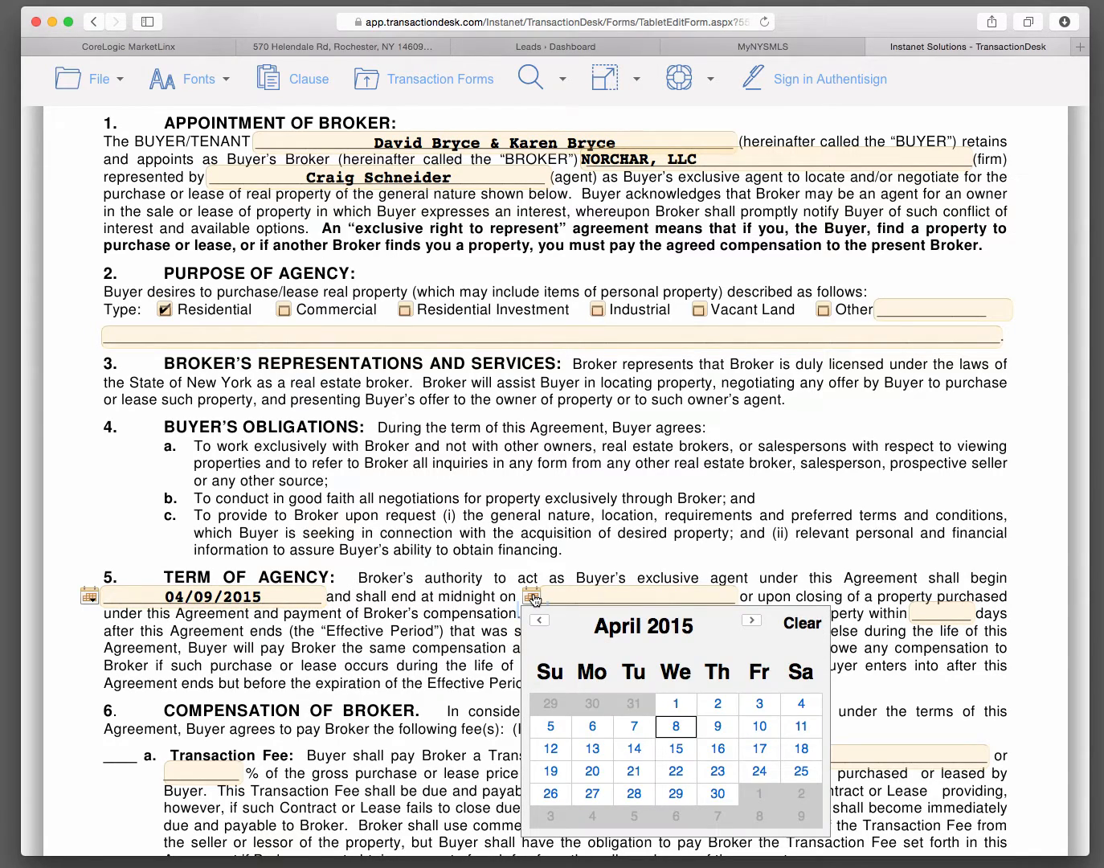
pyautogui.click(751, 624)
pyautogui.click(751, 624)
pyautogui.click(751, 624)
pyautogui.click(752, 624)
pyautogui.click(751, 624)
pyautogui.click(751, 624)
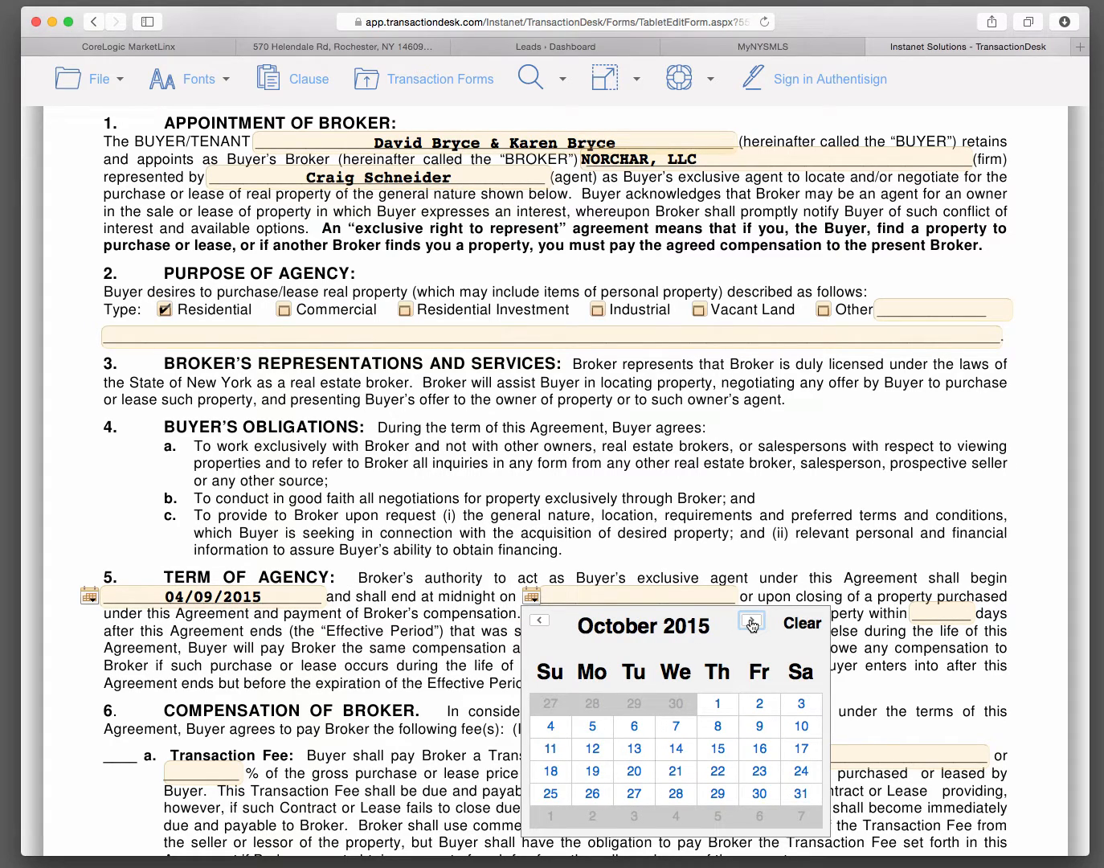
pyautogui.click(760, 727)
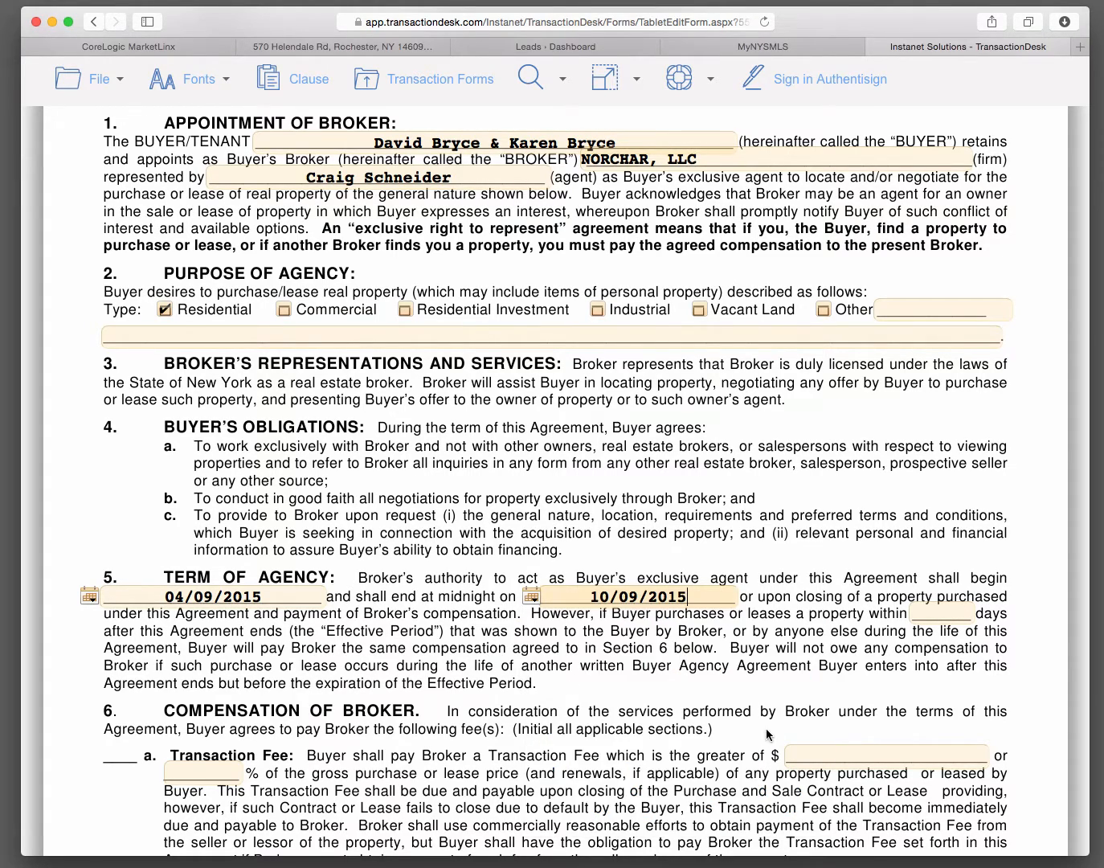
pyautogui.click(942, 614)
pyautogui.write('60')
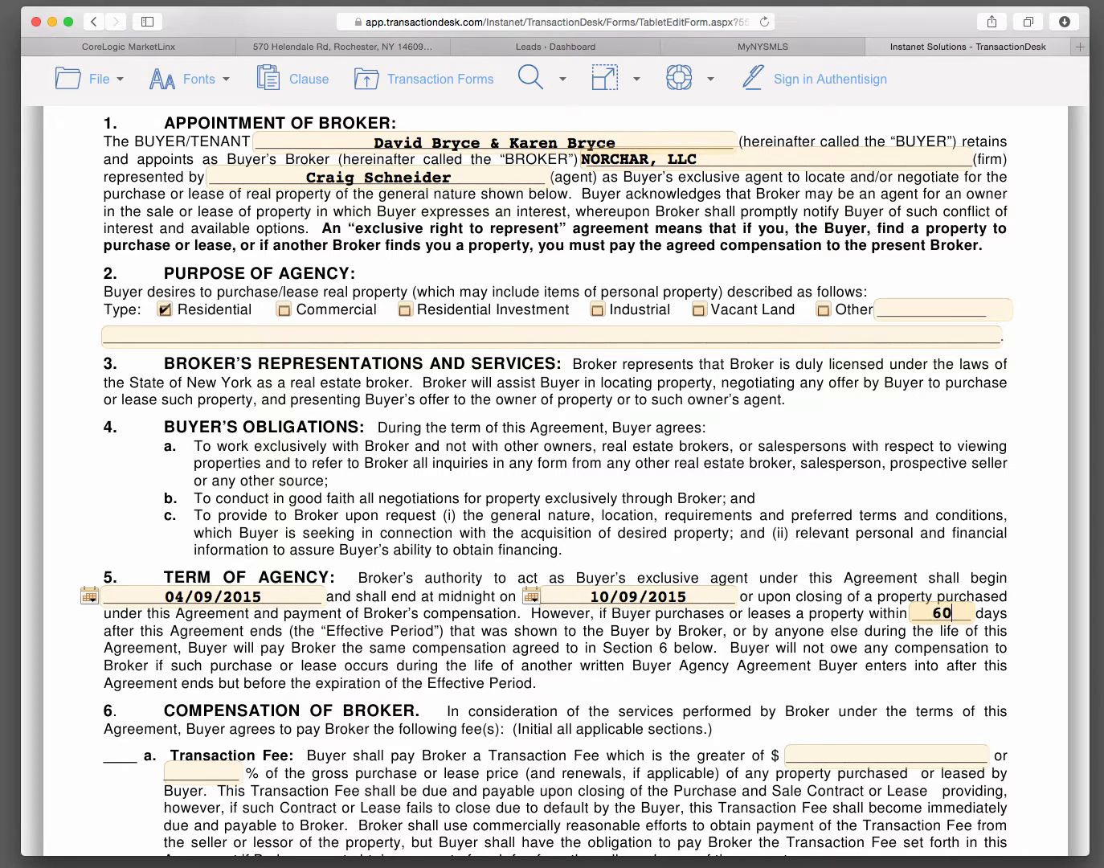
pyautogui.press('Tab')
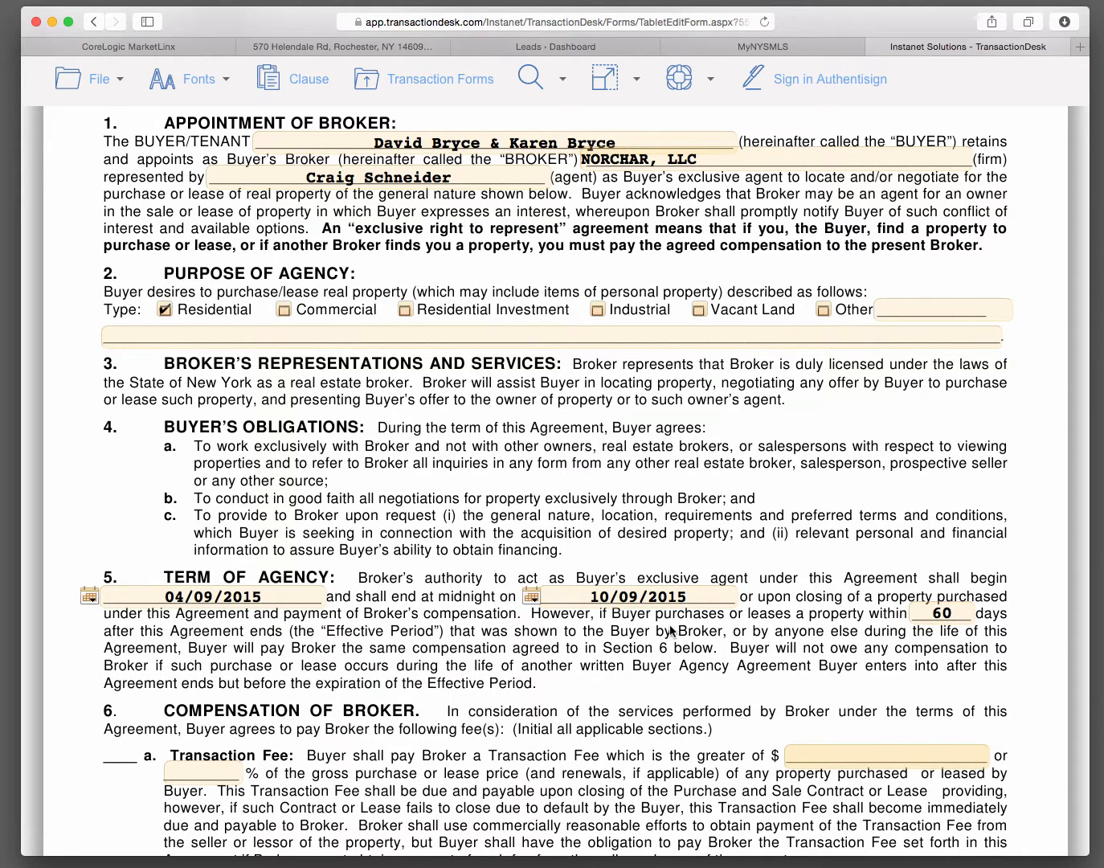
# Step: Fill in the Transaction Fee under Compensation of Broker with $0.00 or 3% of the gross purchase price
pyautogui.scroll(-5, 543, 725)
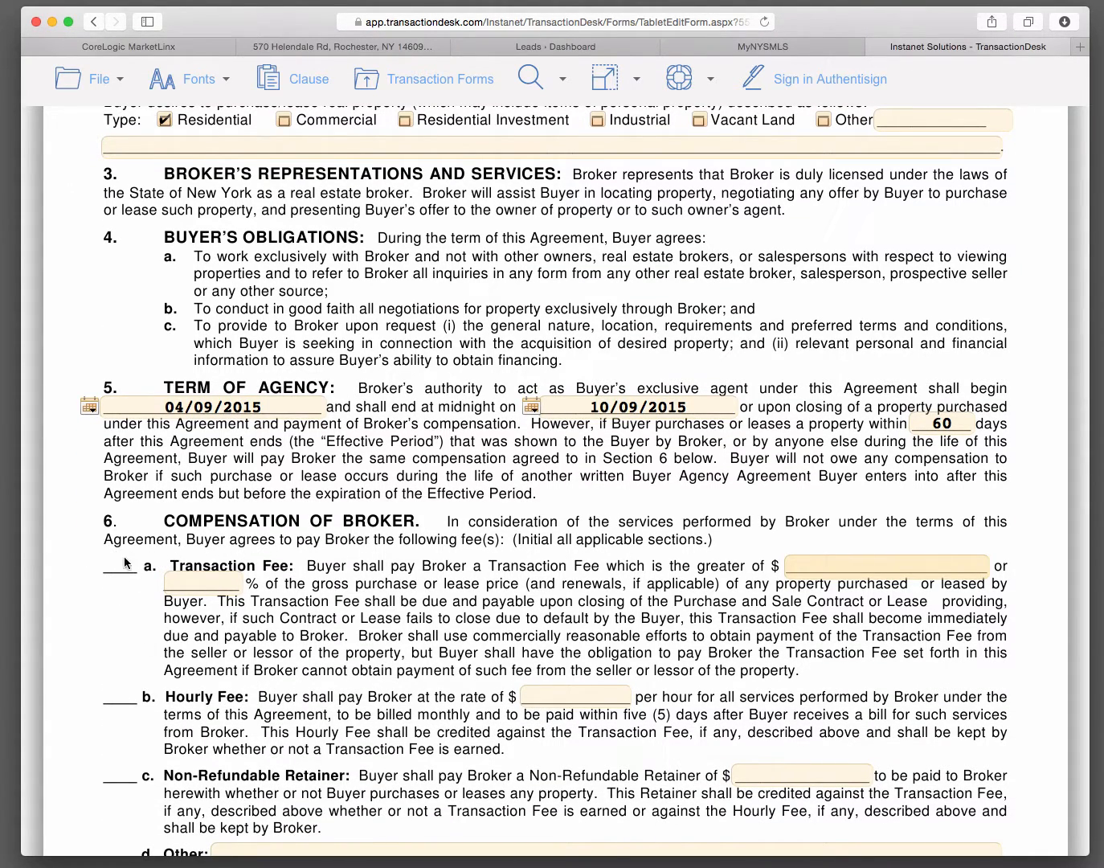
pyautogui.click(903, 570)
pyautogui.write('0')
pyautogui.click(211, 582)
pyautogui.write('3')
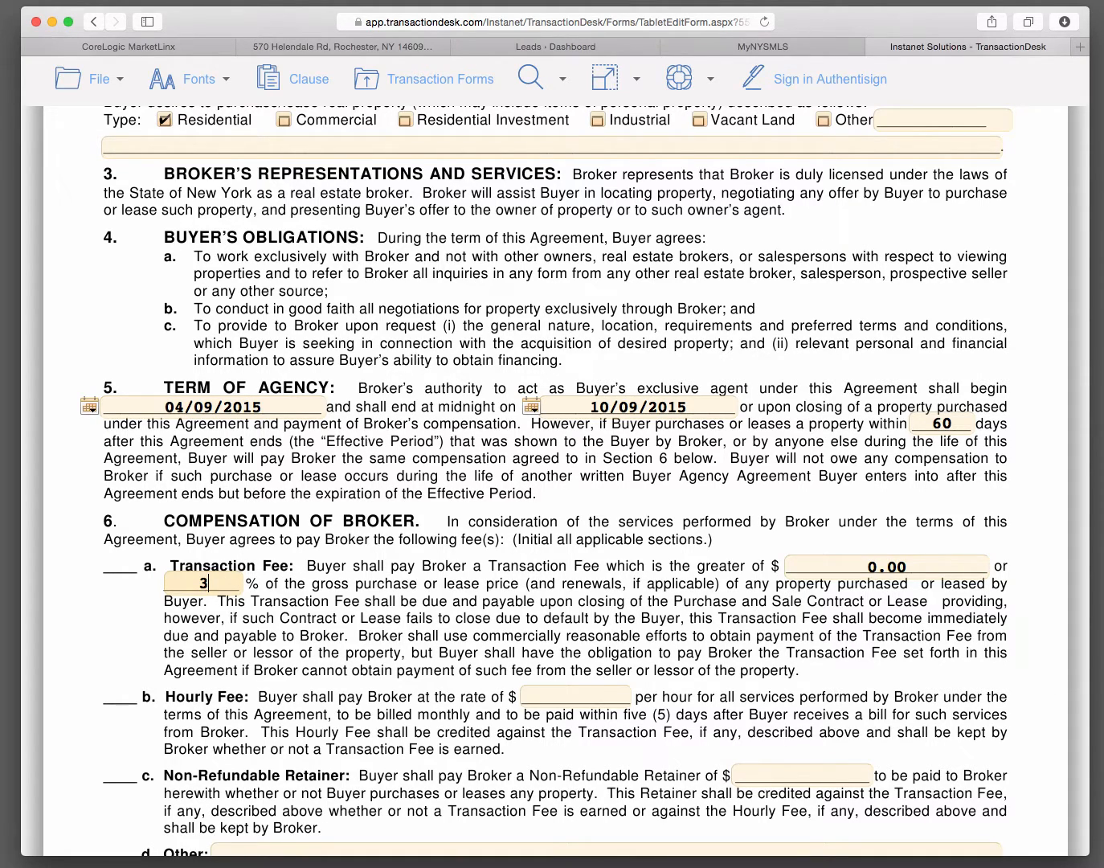
# Step: Save the filled-in Buyer Agency Agreement and exit to the transaction's forms list
pyautogui.scroll(-5, 355, 681)
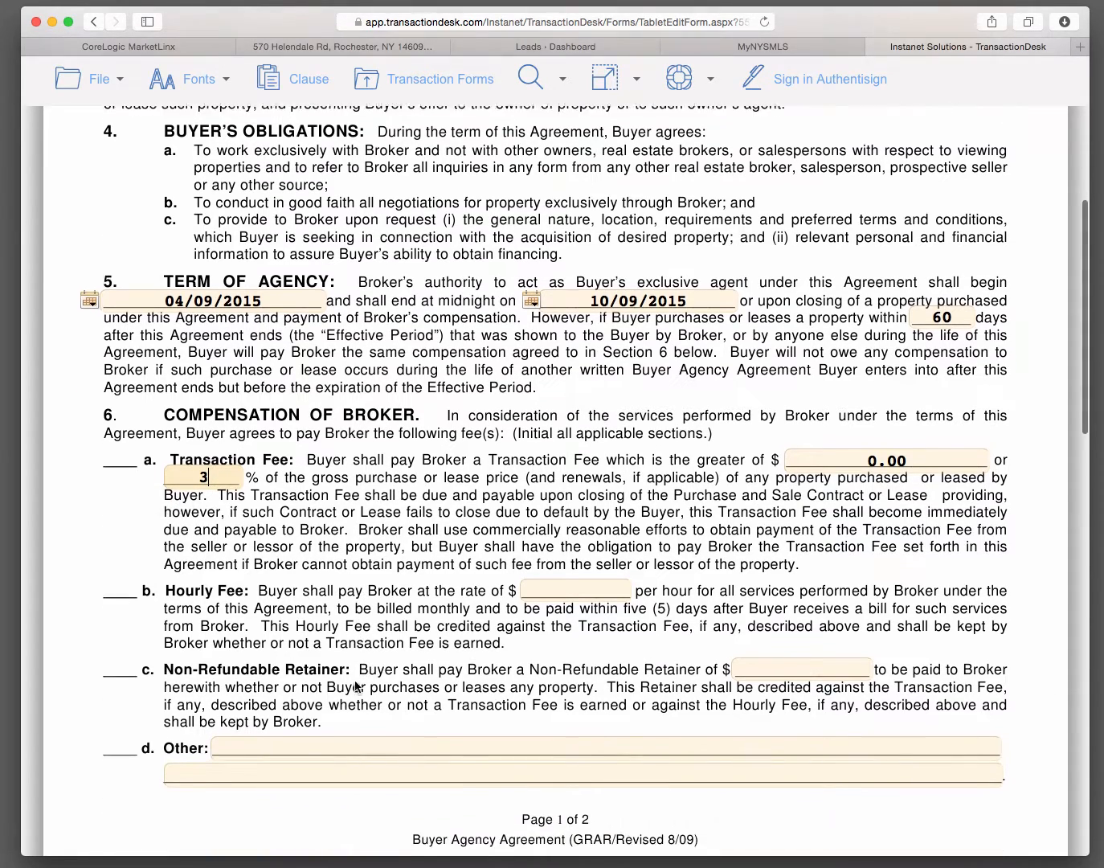
pyautogui.scroll(-10, 355, 686)
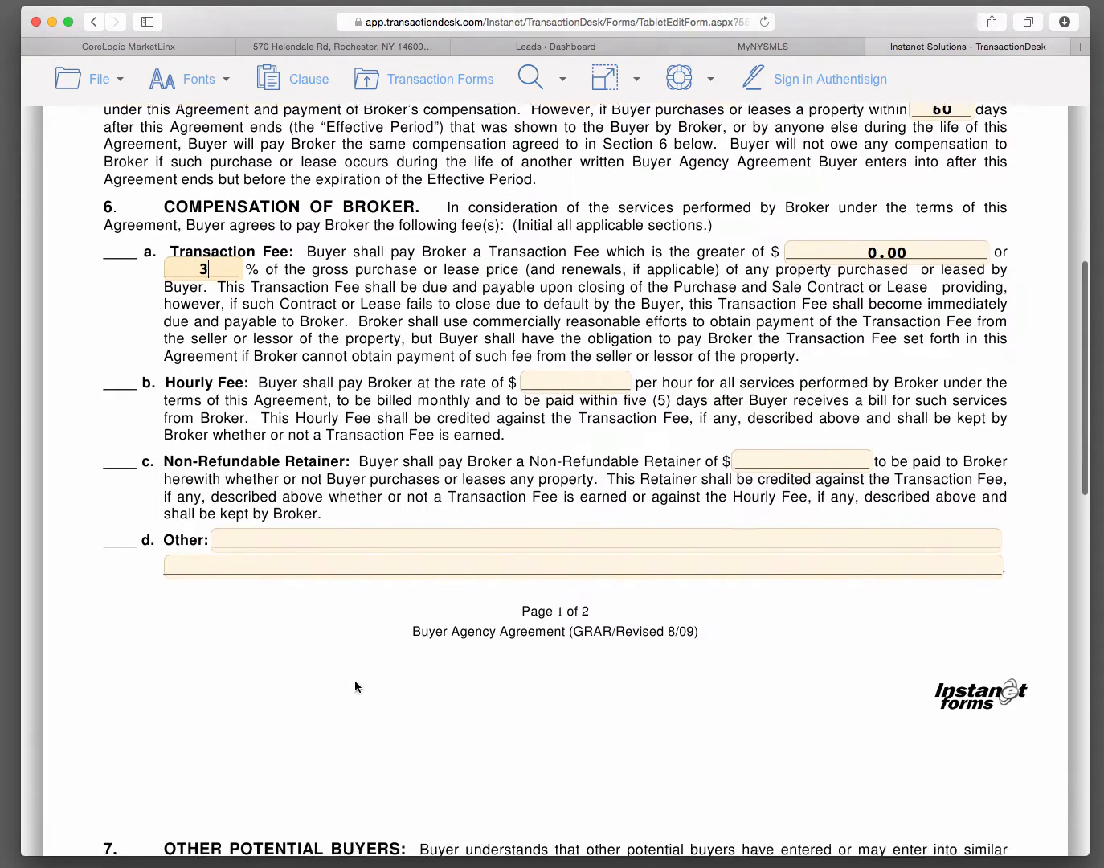
pyautogui.scroll(-6, 357, 686)
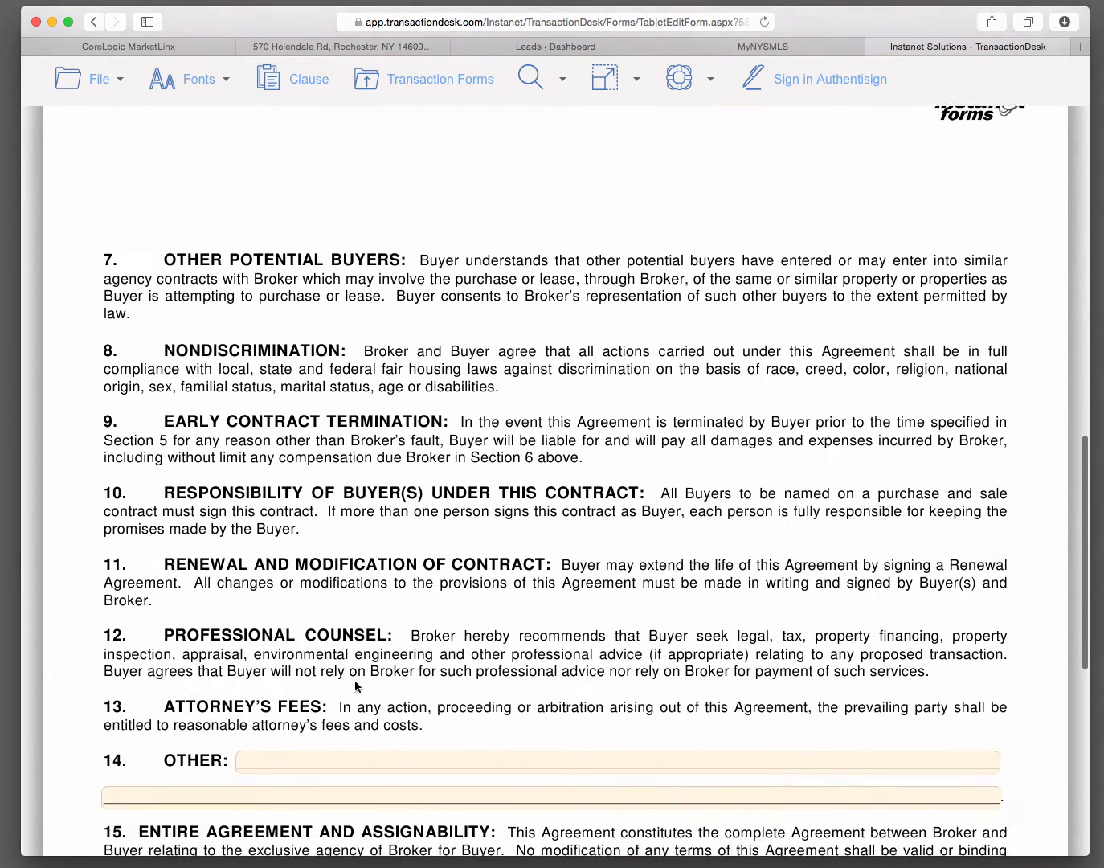
pyautogui.scroll(-3, 357, 685)
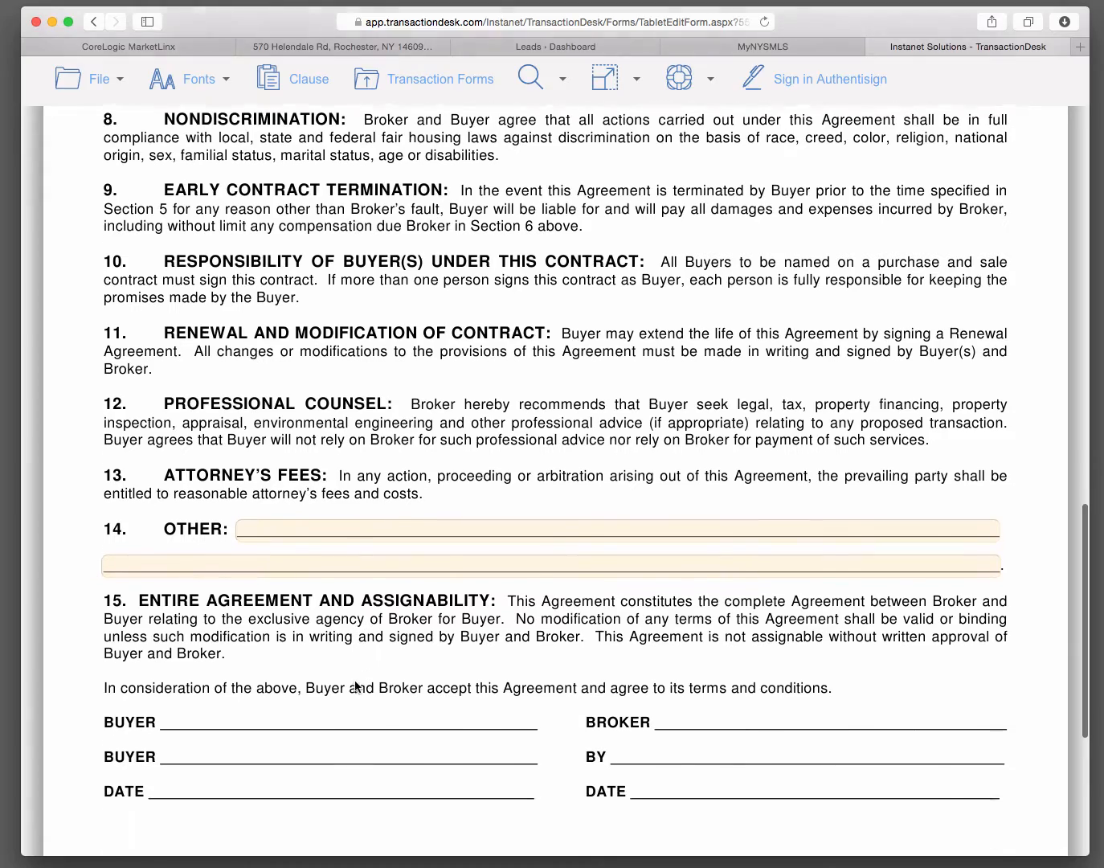
pyautogui.scroll(-6, 354, 680)
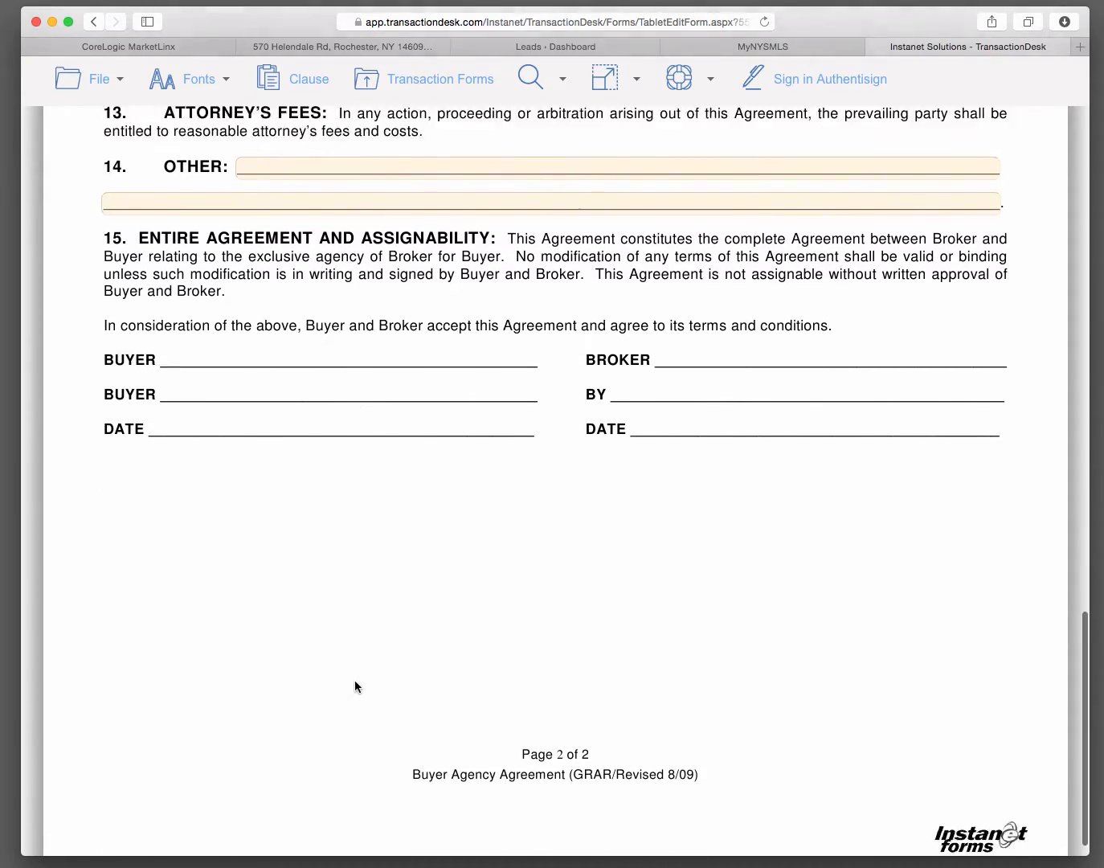
pyautogui.scroll(16, 355, 680)
pyautogui.scroll(5, 356, 687)
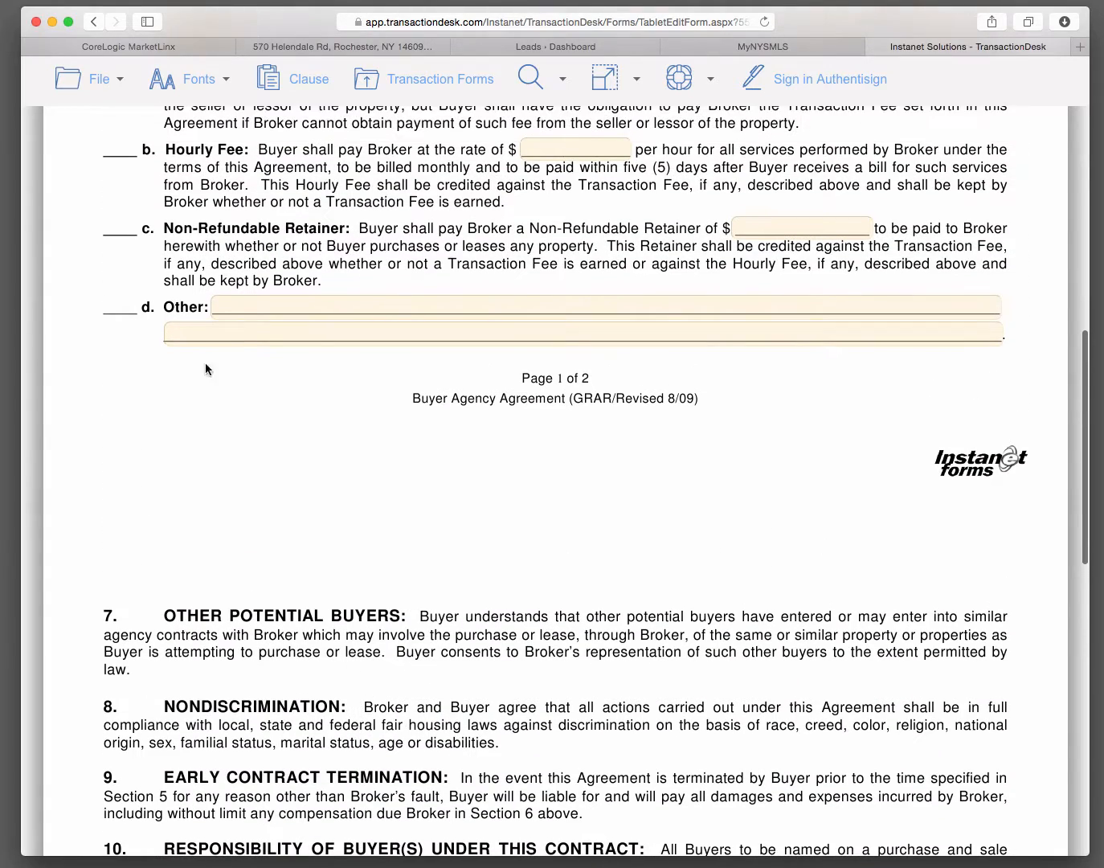
pyautogui.click(98, 79)
pyautogui.click(90, 81)
pyautogui.click(103, 196)
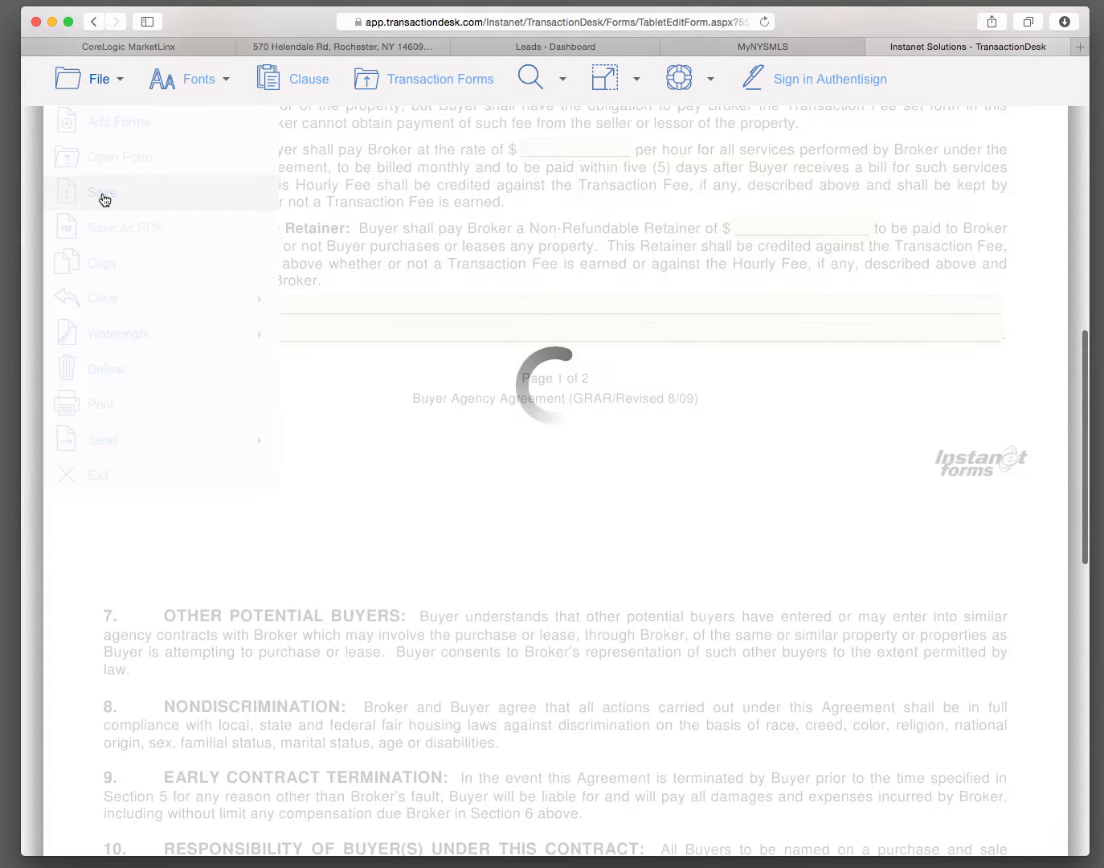
pyautogui.click(95, 81)
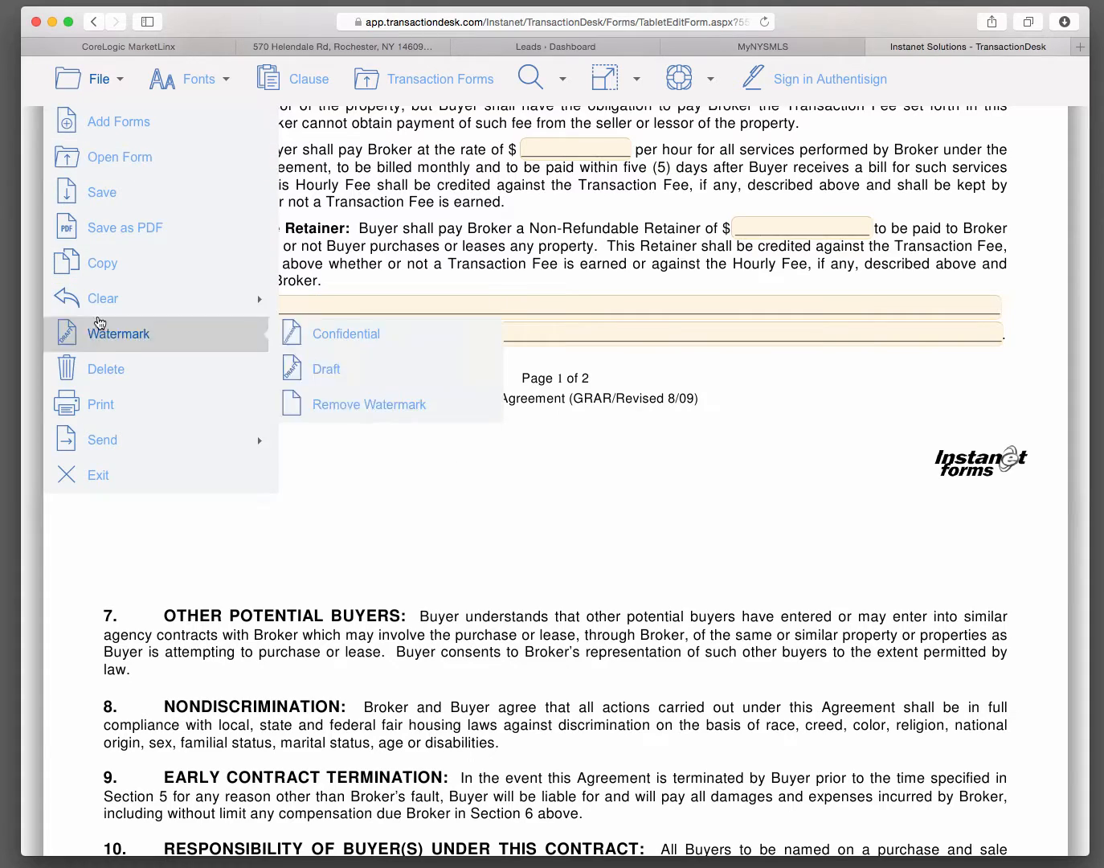
pyautogui.click(93, 475)
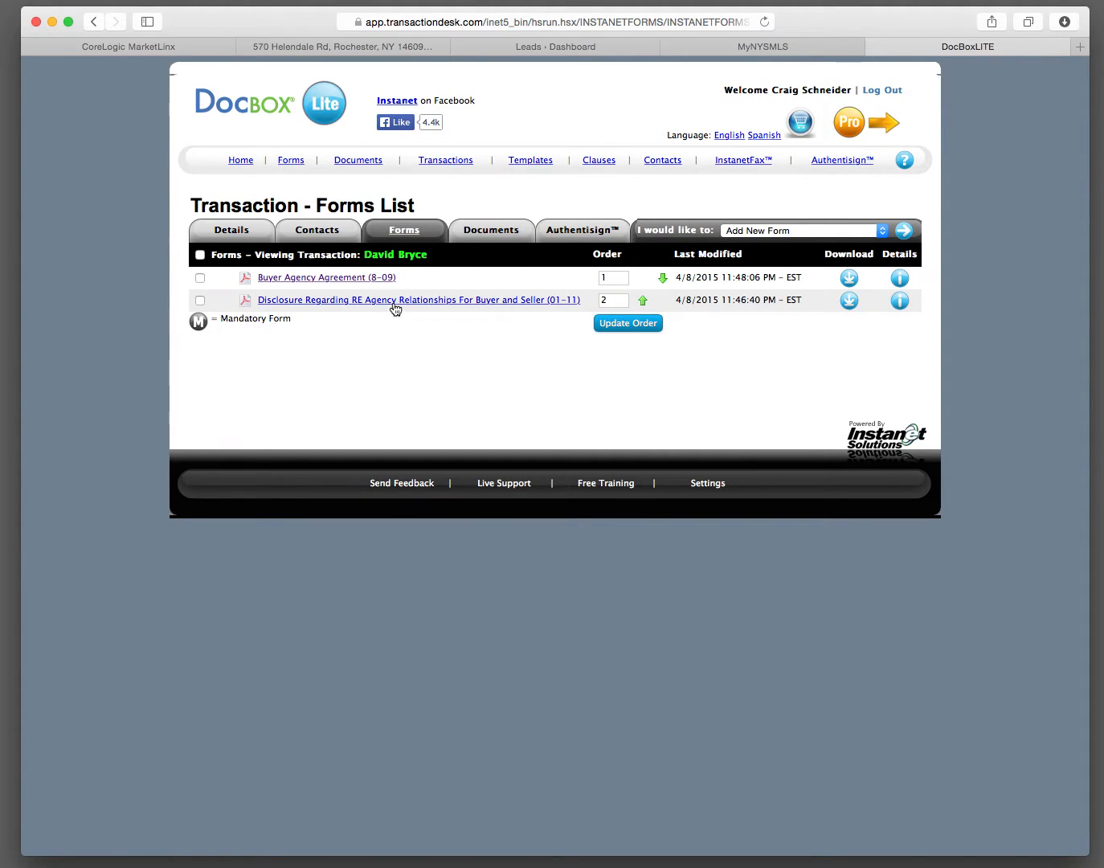
# Step: In the agency relationships disclosure form, check the Buyer and Buyer's agent relationship boxes and mark the signature as Buyer(s)
pyautogui.click(394, 303)
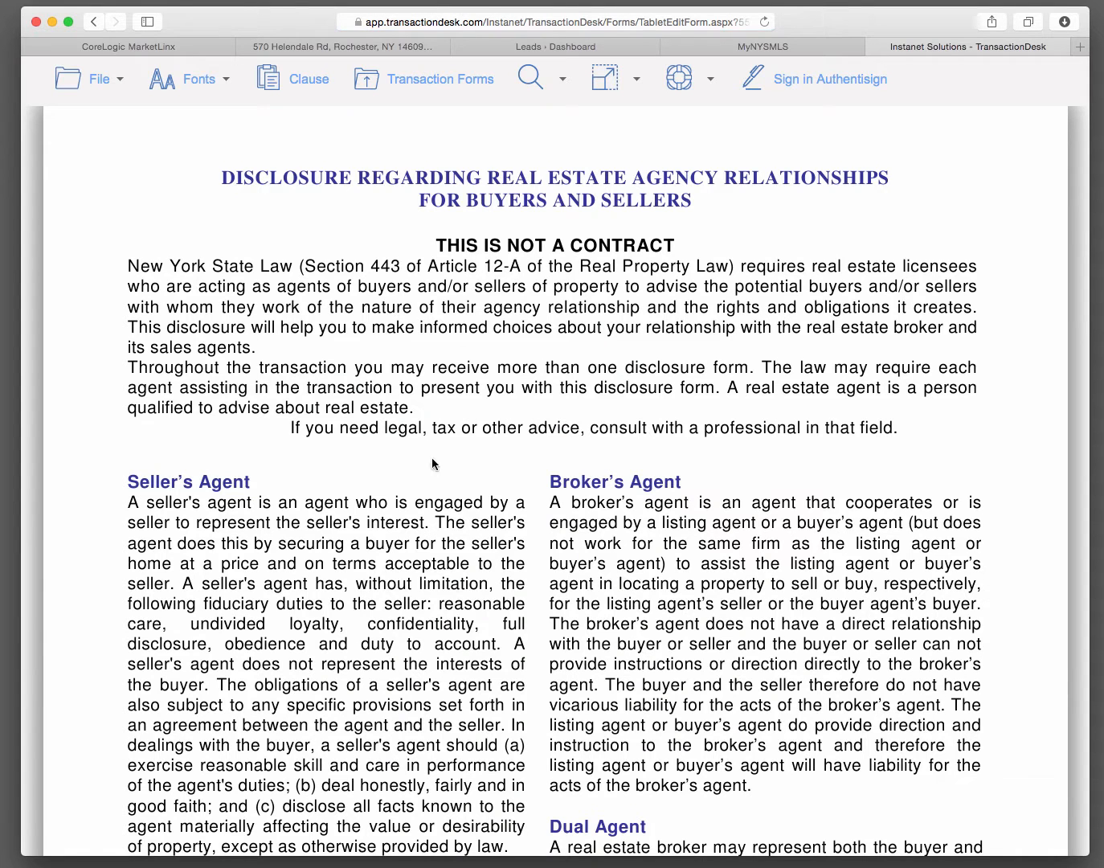
pyautogui.scroll(-10, 431, 465)
pyautogui.scroll(-8, 415, 467)
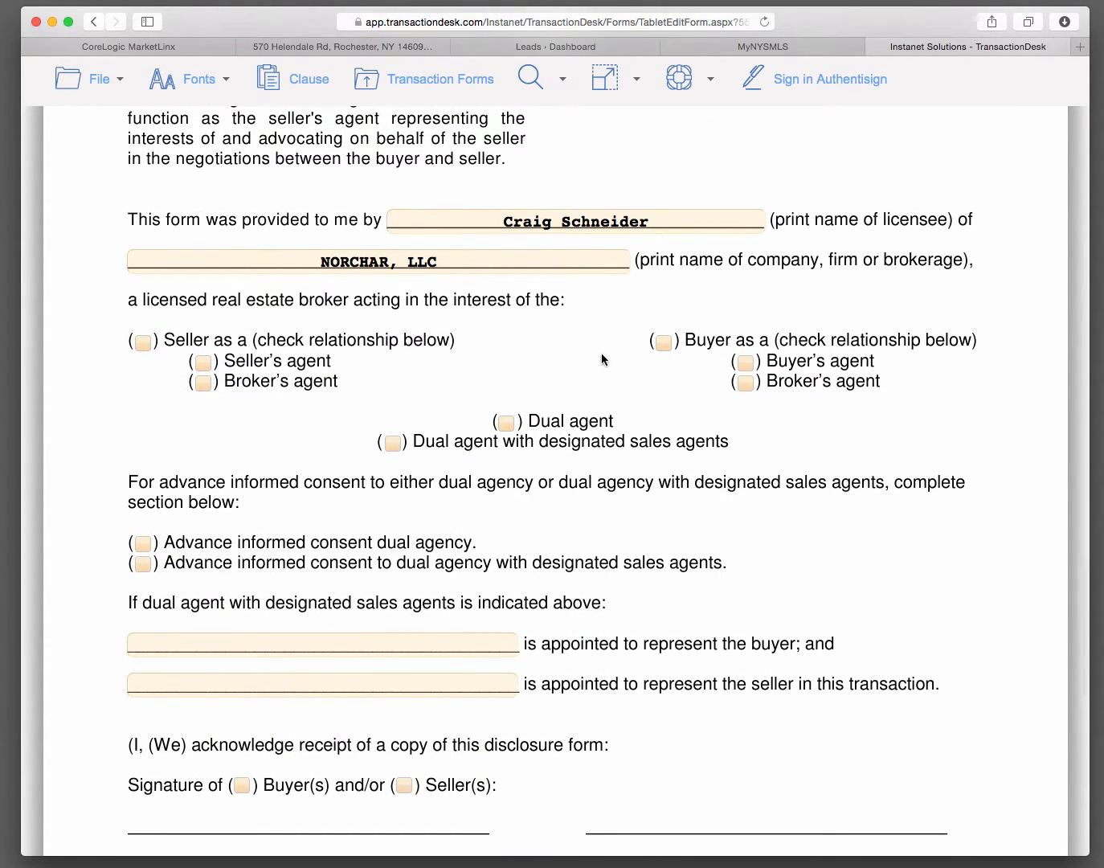
pyautogui.click(663, 345)
pyautogui.scroll(-3, 160, 570)
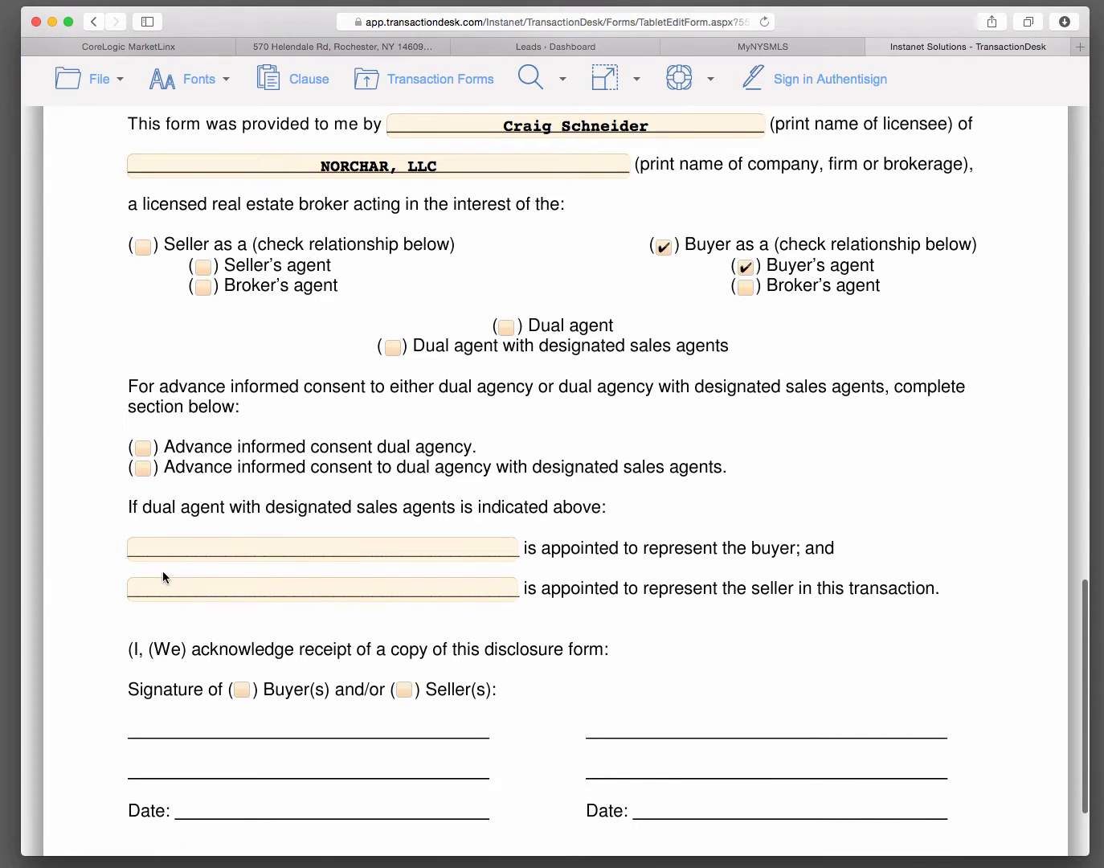
pyautogui.scroll(-3, 421, 705)
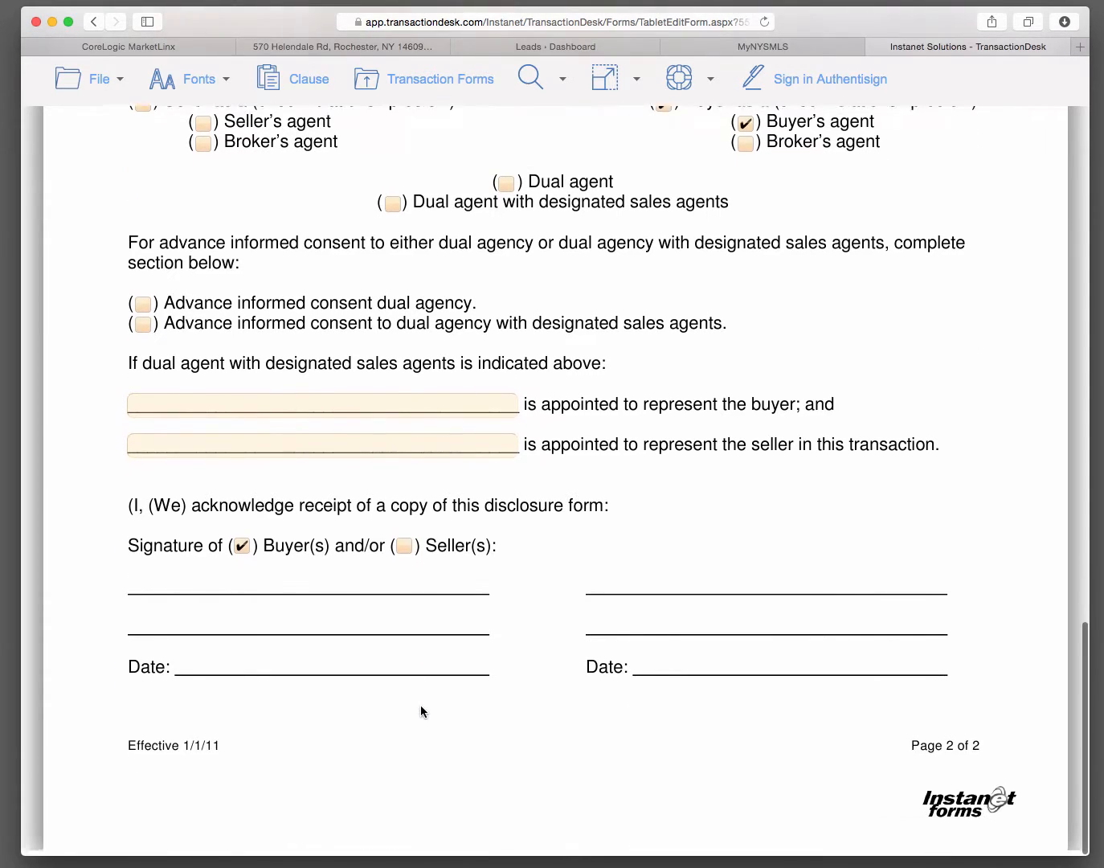
# Step: Save the disclosure form and exit to the transaction's forms list
pyautogui.click(98, 77)
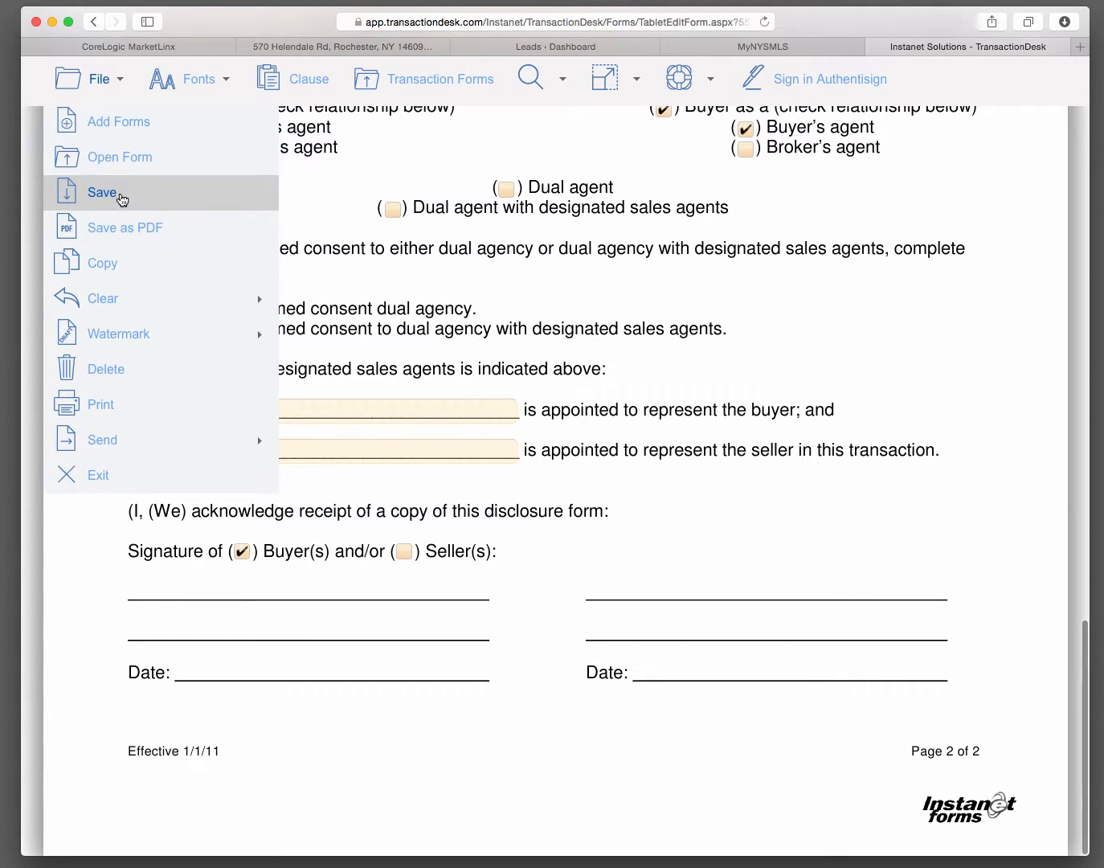
pyautogui.click(120, 197)
pyautogui.click(99, 78)
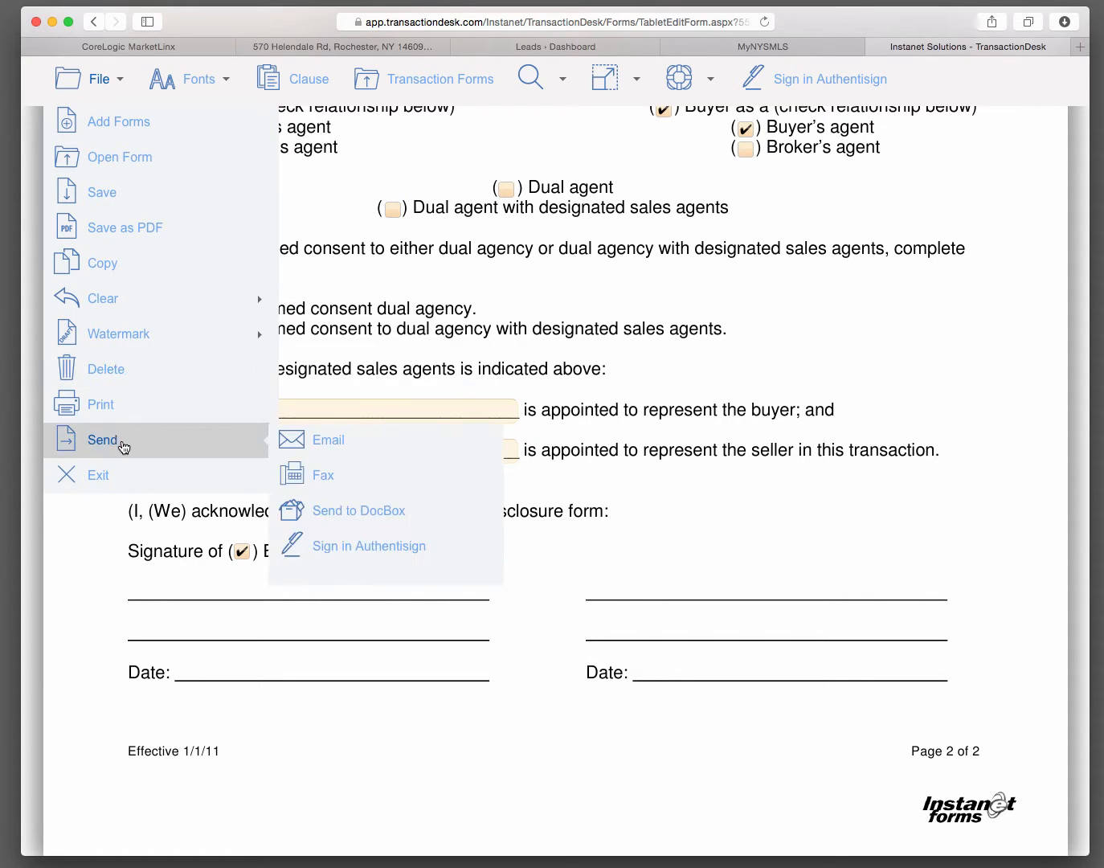
pyautogui.click(130, 480)
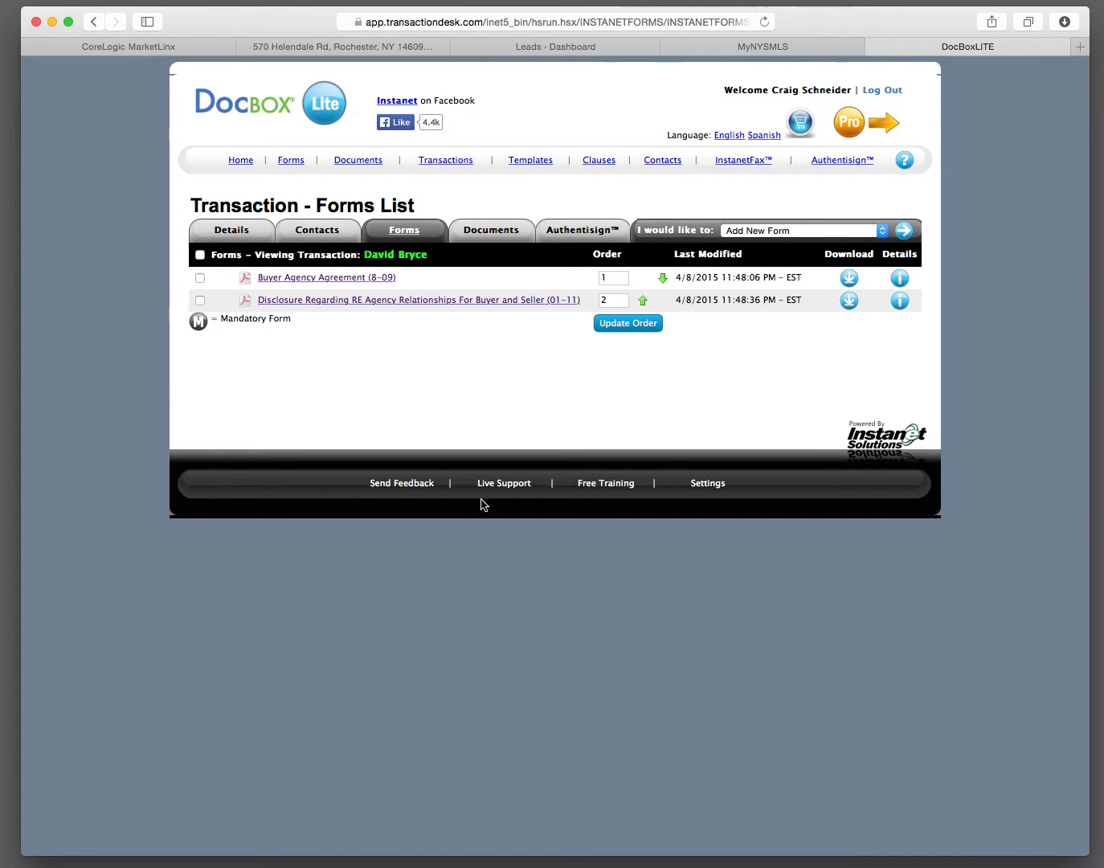
# Step: Reopen the Buyer Agency Agreement and generate its printable PDF version
pyautogui.click(307, 278)
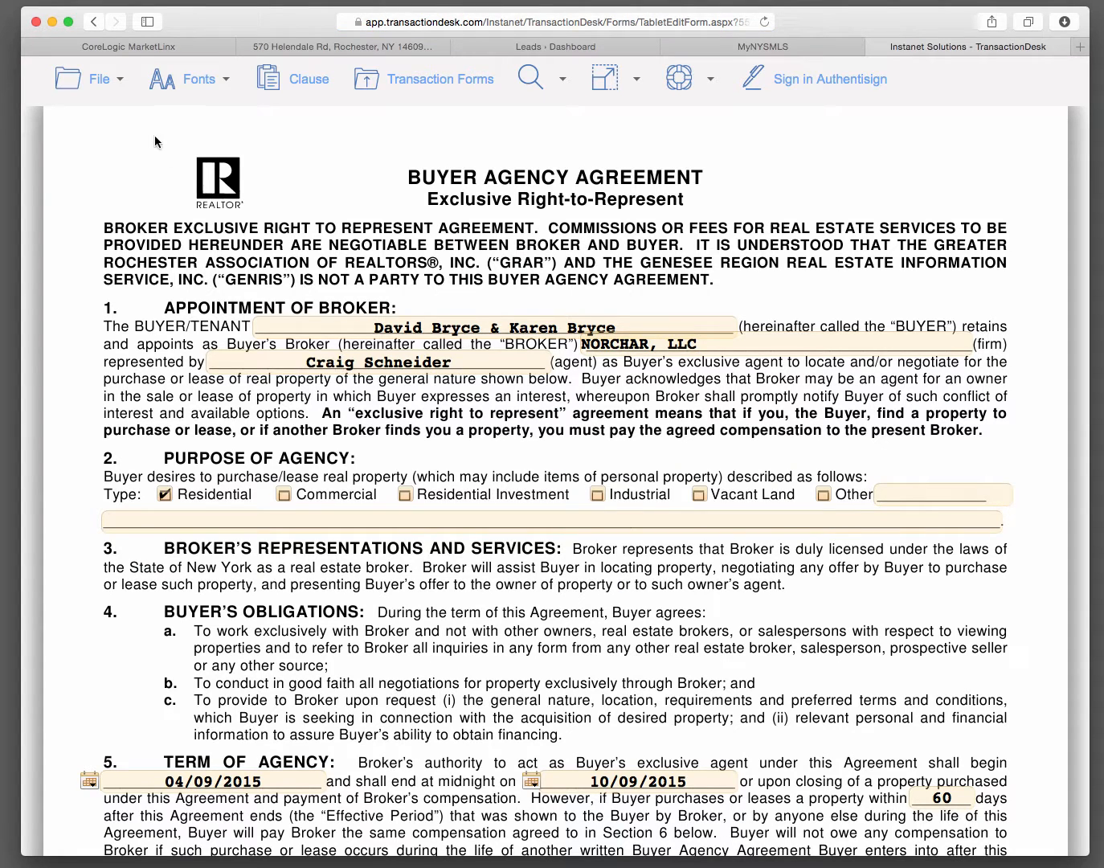
pyautogui.click(84, 80)
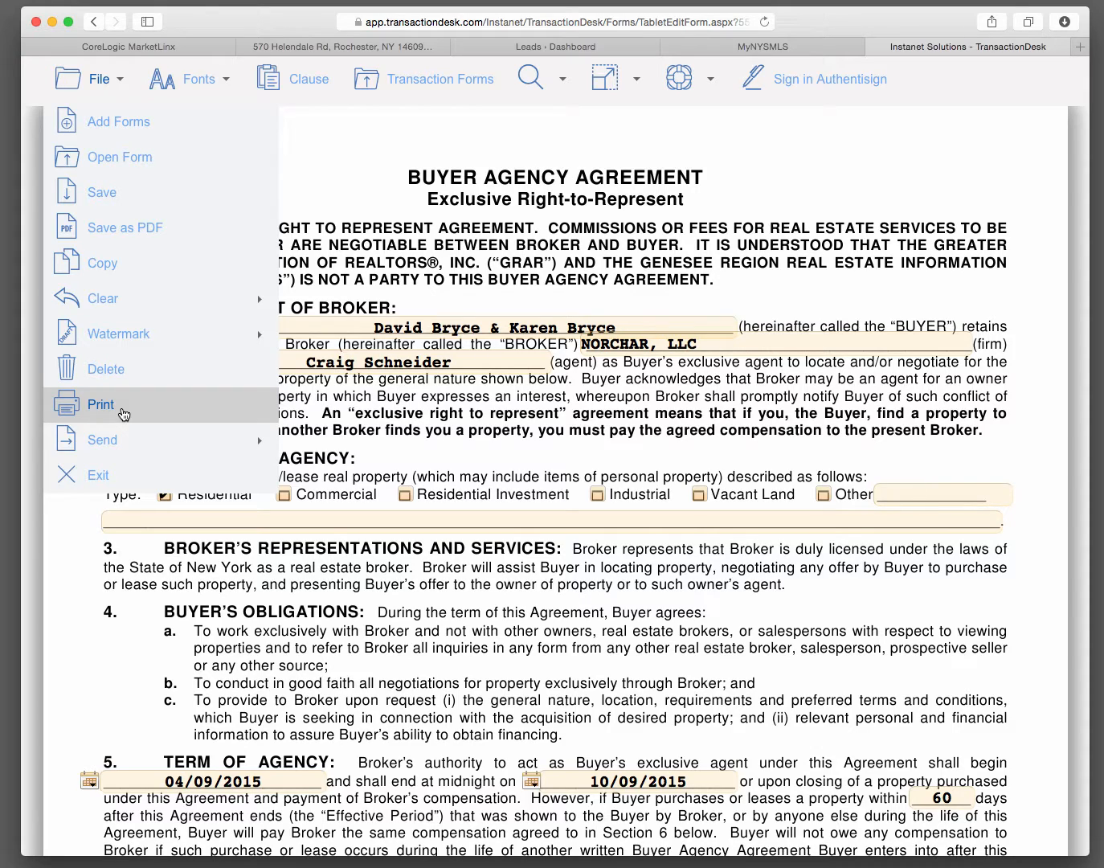
pyautogui.click(122, 413)
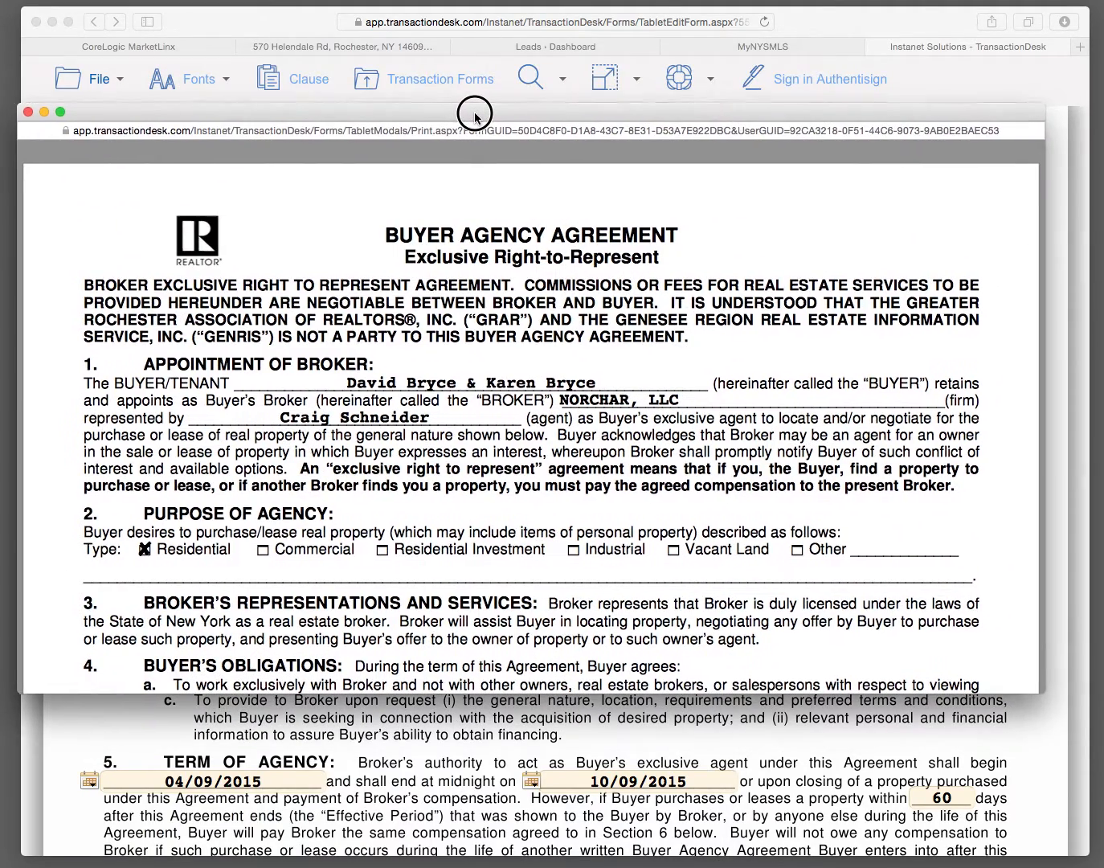
pyautogui.moveTo(474, 113); pyautogui.dragTo(475, 115)
pyautogui.moveTo(544, 654)
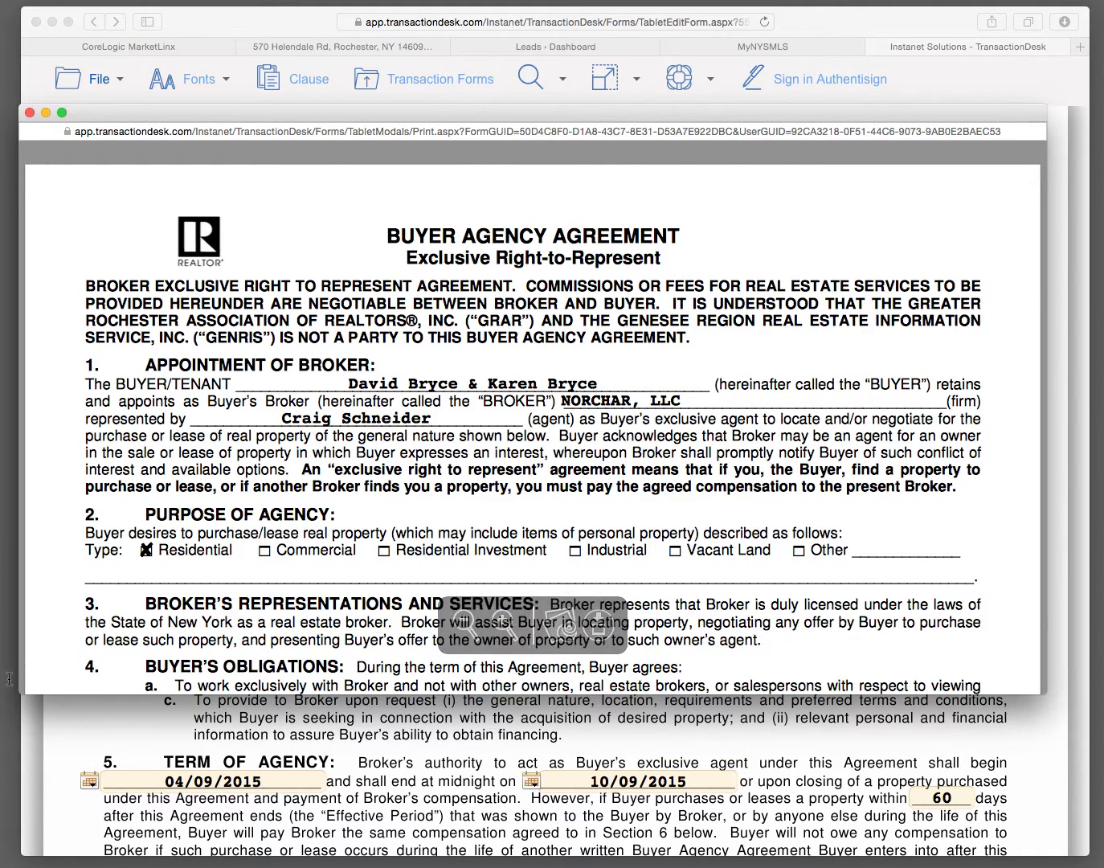
# Step: Open the agreement's PDF in Adobe Acrobat and start printing it
pyautogui.moveTo(4, 643); pyautogui.dragTo(488, 358)
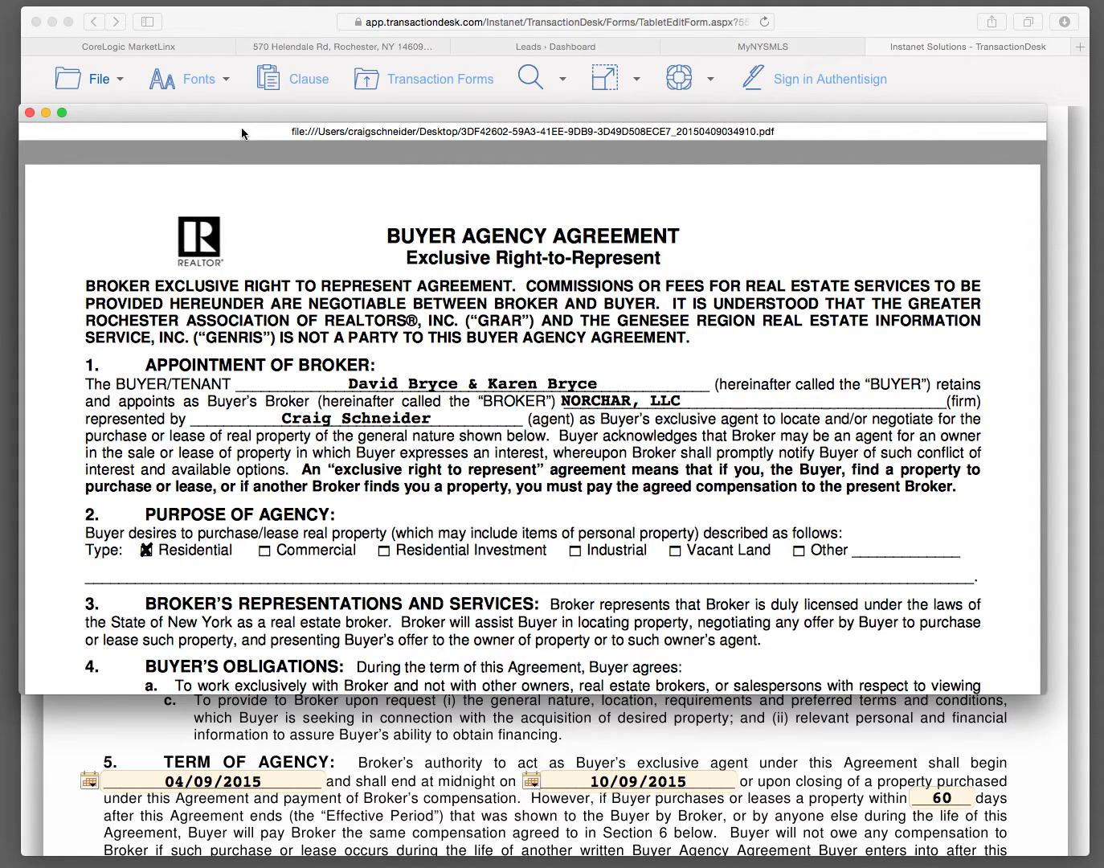
pyautogui.moveTo(252, 117); pyautogui.dragTo(73, 171)
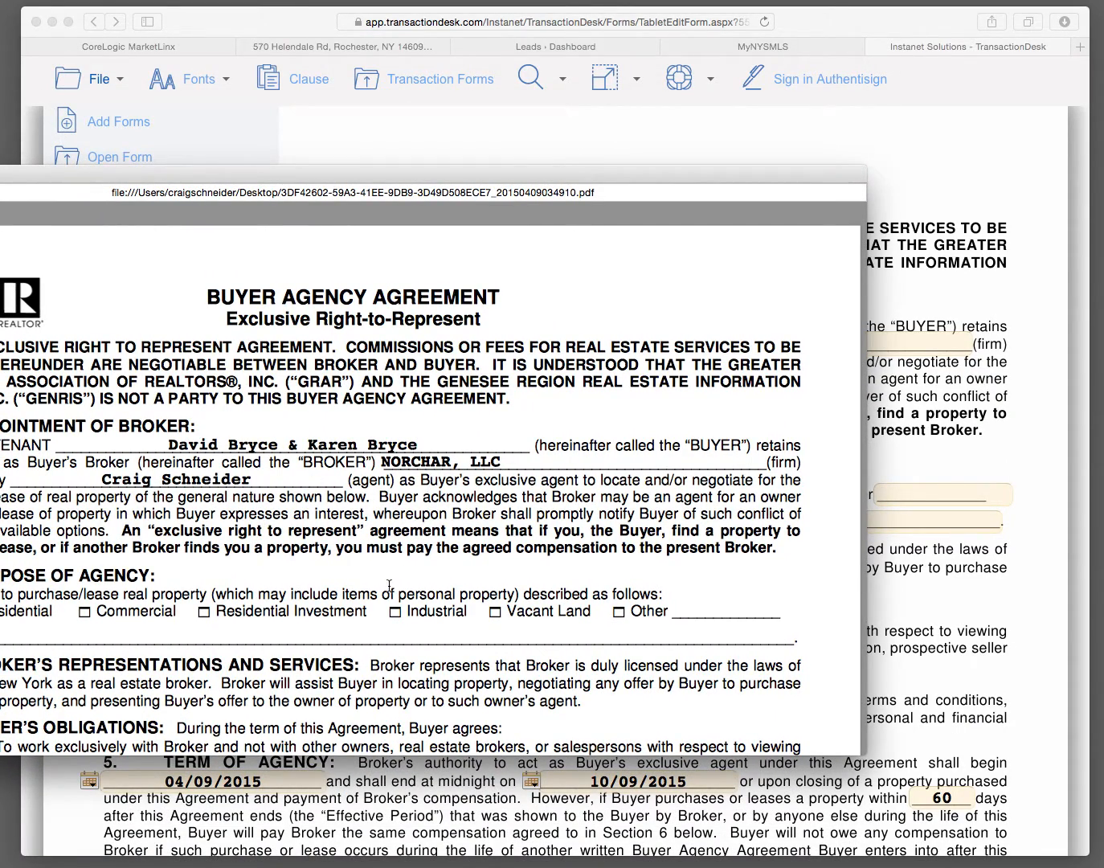
pyautogui.moveTo(427, 673)
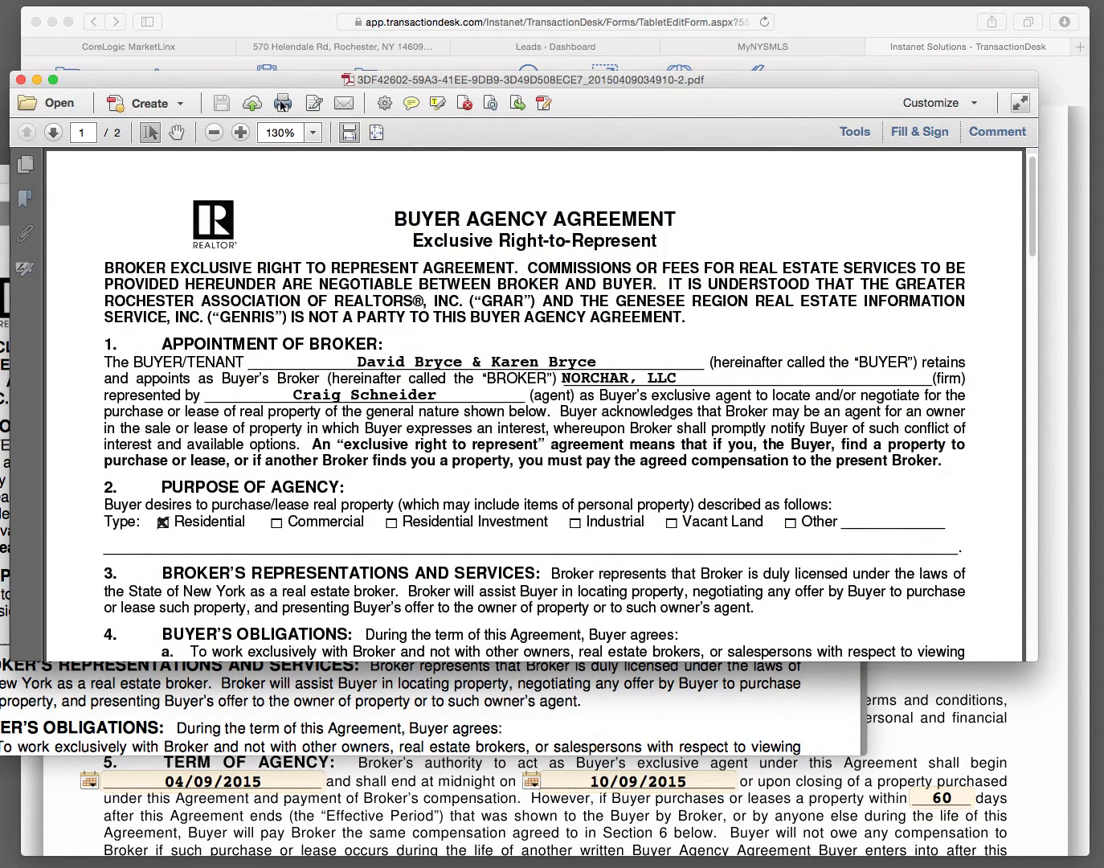
pyautogui.click(282, 103)
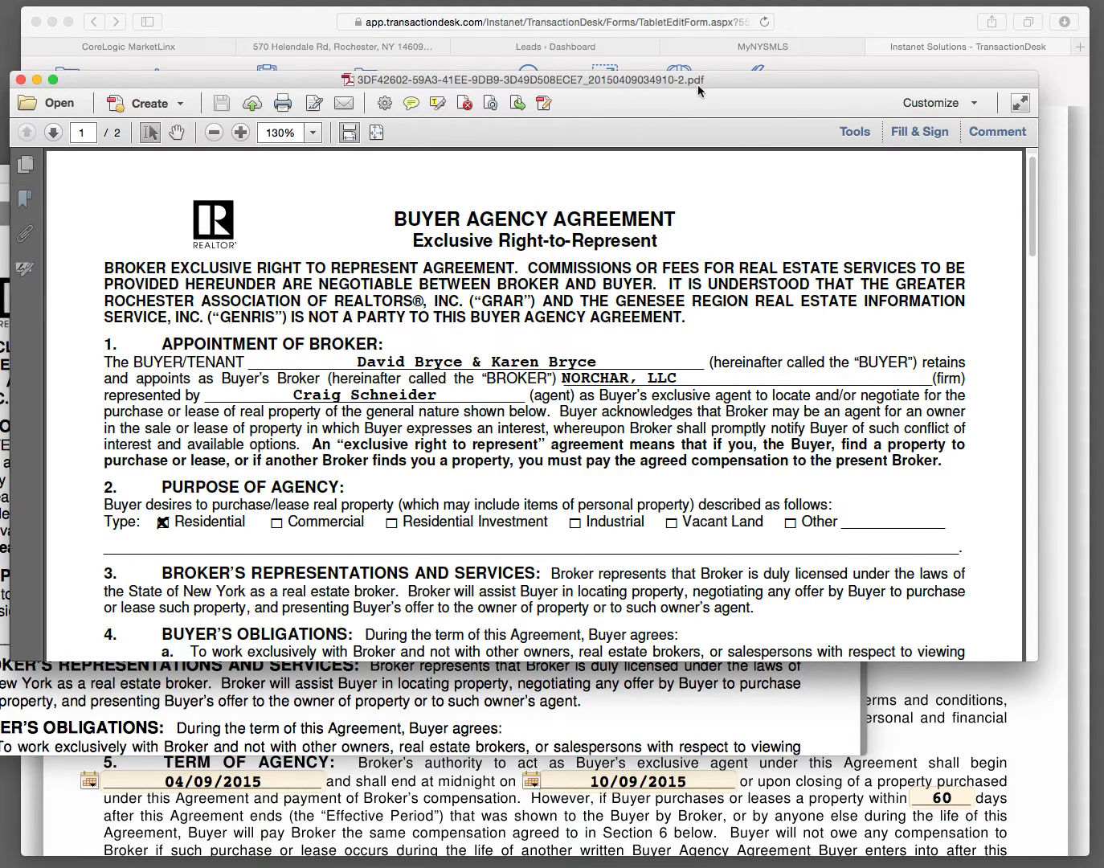
# Step: Close the agreement's PDF and exit the Buyer Agency Agreement to the transaction's forms list
pyautogui.click(19, 79)
pyautogui.moveTo(93, 171); pyautogui.dragTo(338, 157)
pyautogui.click(96, 160)
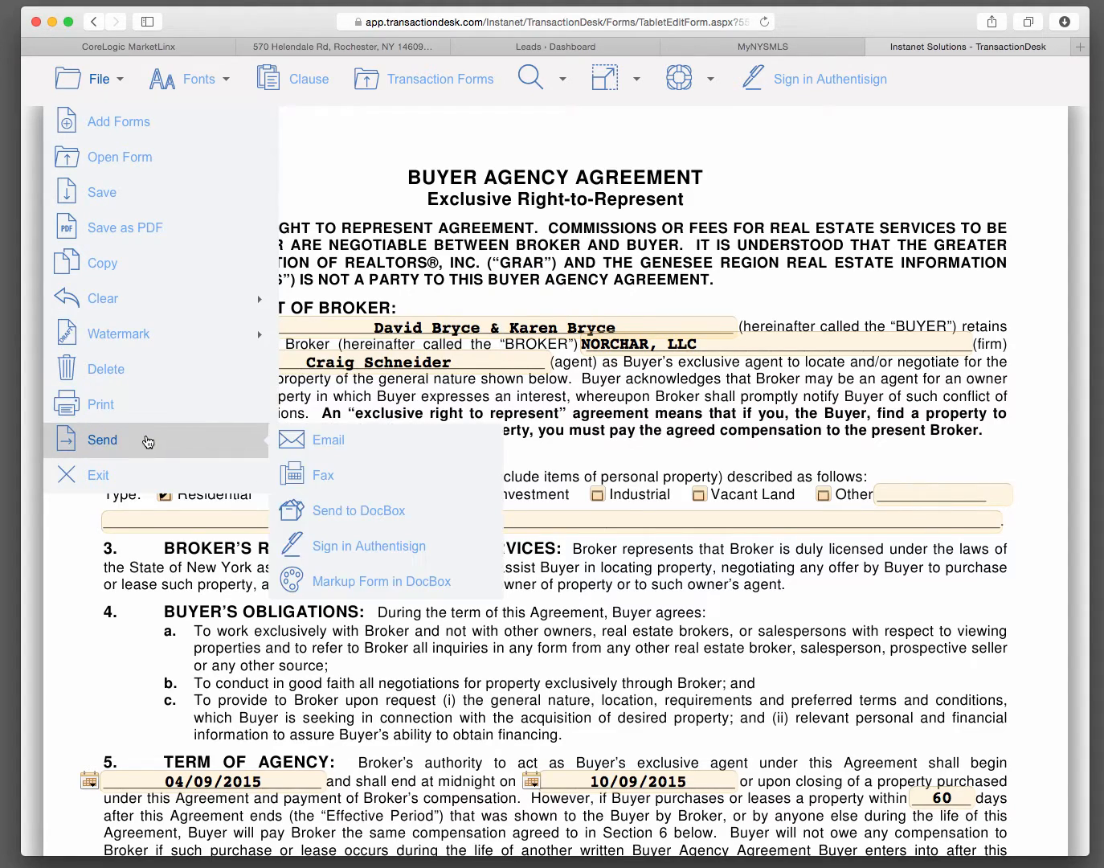
pyautogui.click(113, 475)
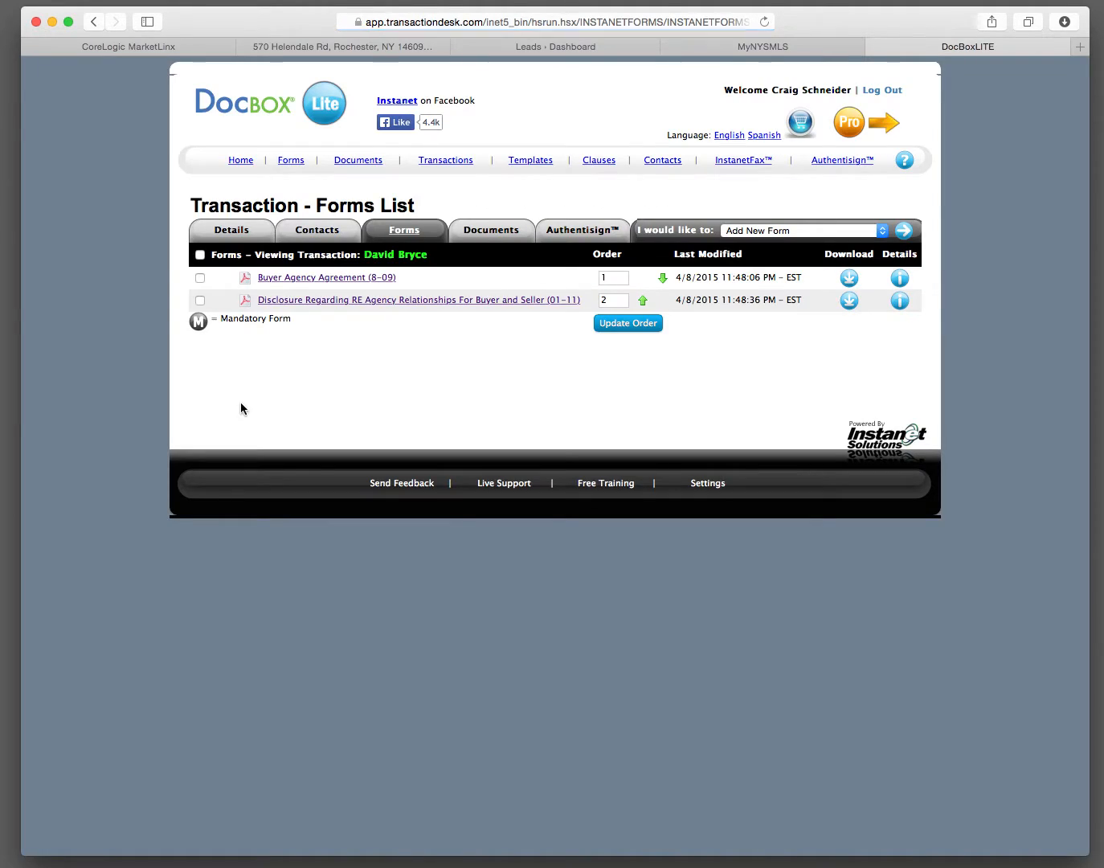
# Step: Open the agency relationships disclosure form, generate its printable PDF and start printing it
pyautogui.click(355, 300)
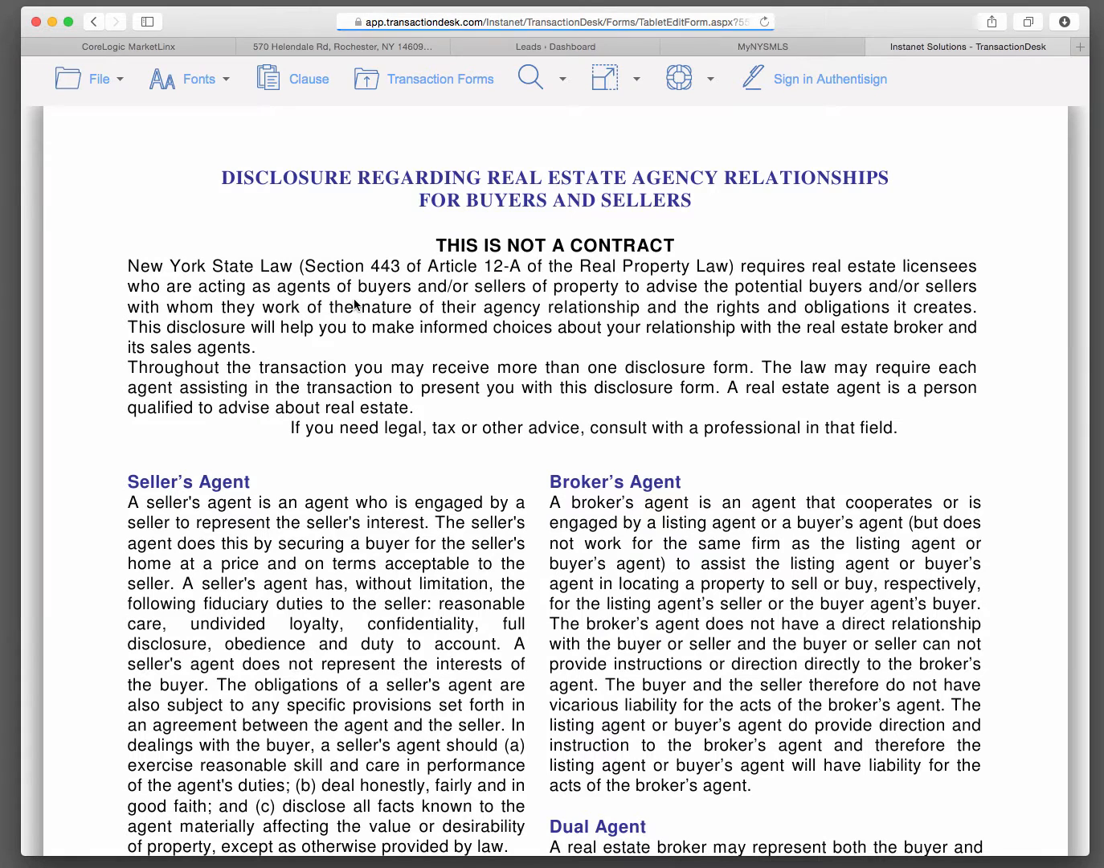
pyautogui.click(90, 85)
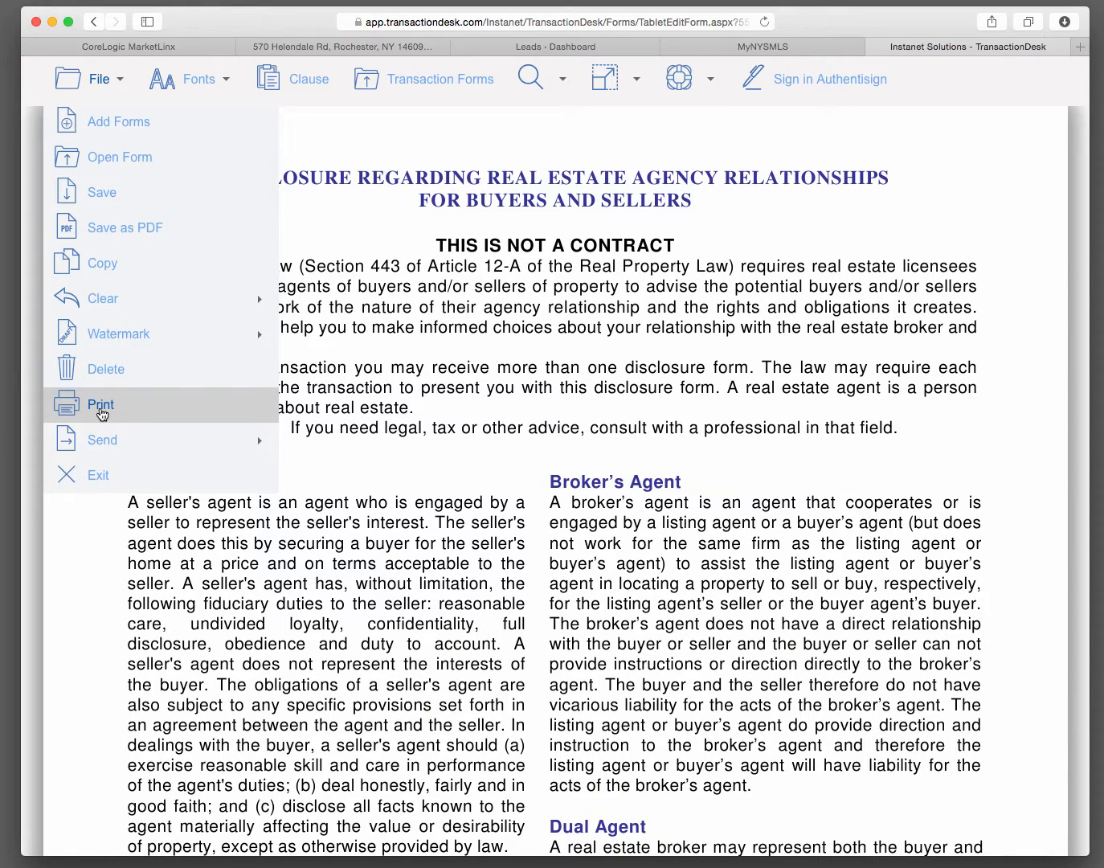
pyautogui.click(99, 405)
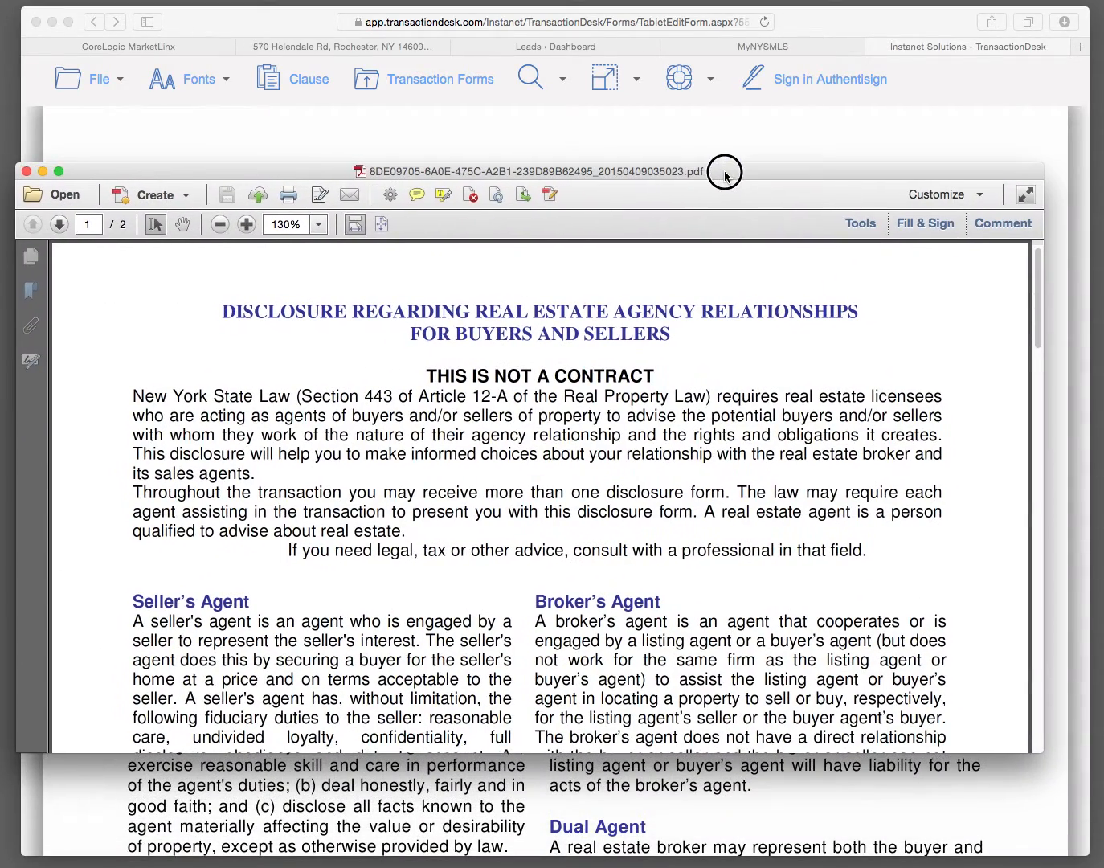
pyautogui.click(287, 202)
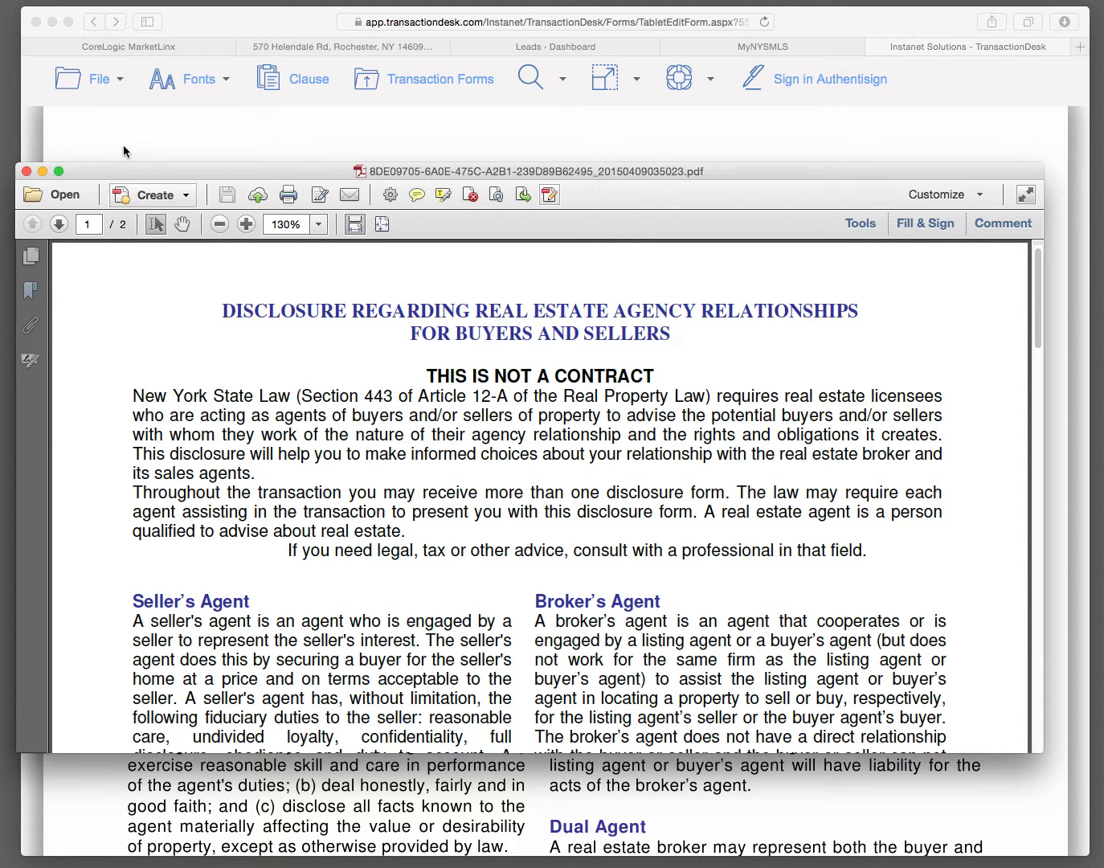
# Step: Close the disclosure's PDF and exit the disclosure form to the transaction's forms list
pyautogui.click(26, 172)
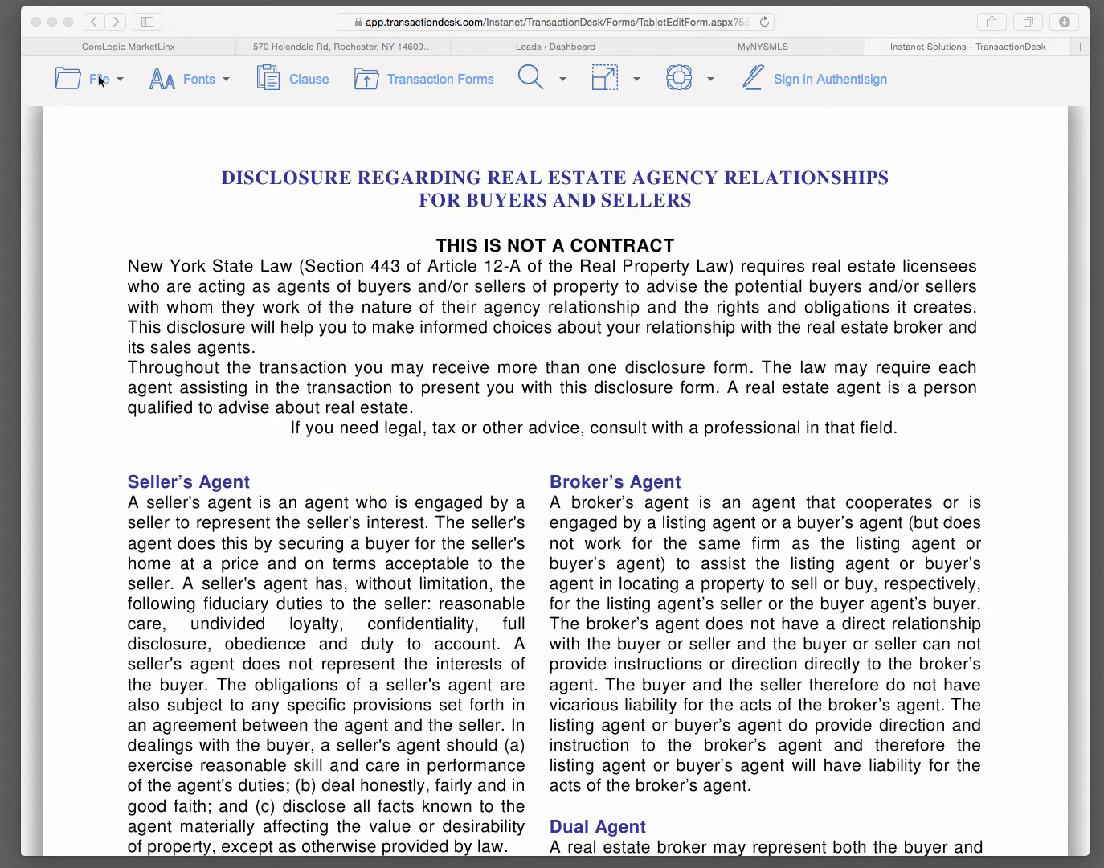
pyautogui.click(99, 79)
pyautogui.click(125, 474)
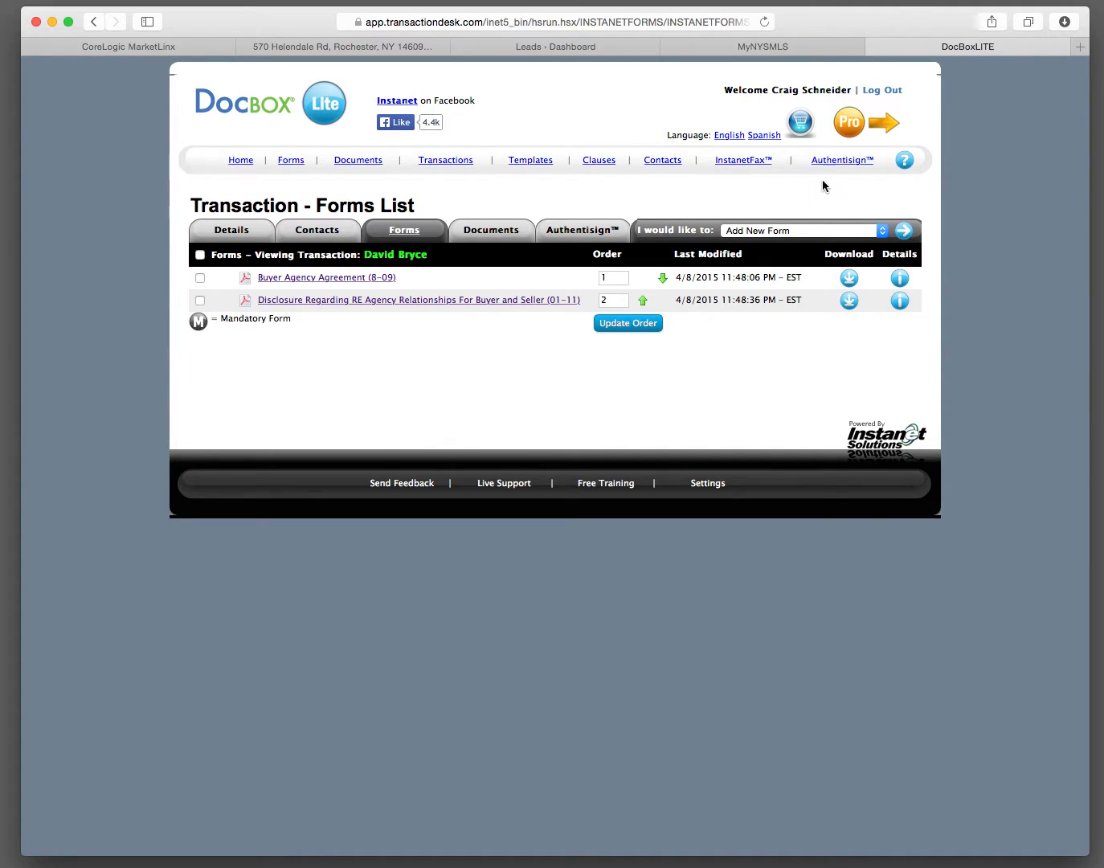
# Step: Switch to Authentisign and create a new signing based on the first listed transaction for the buyer
pyautogui.click(840, 162)
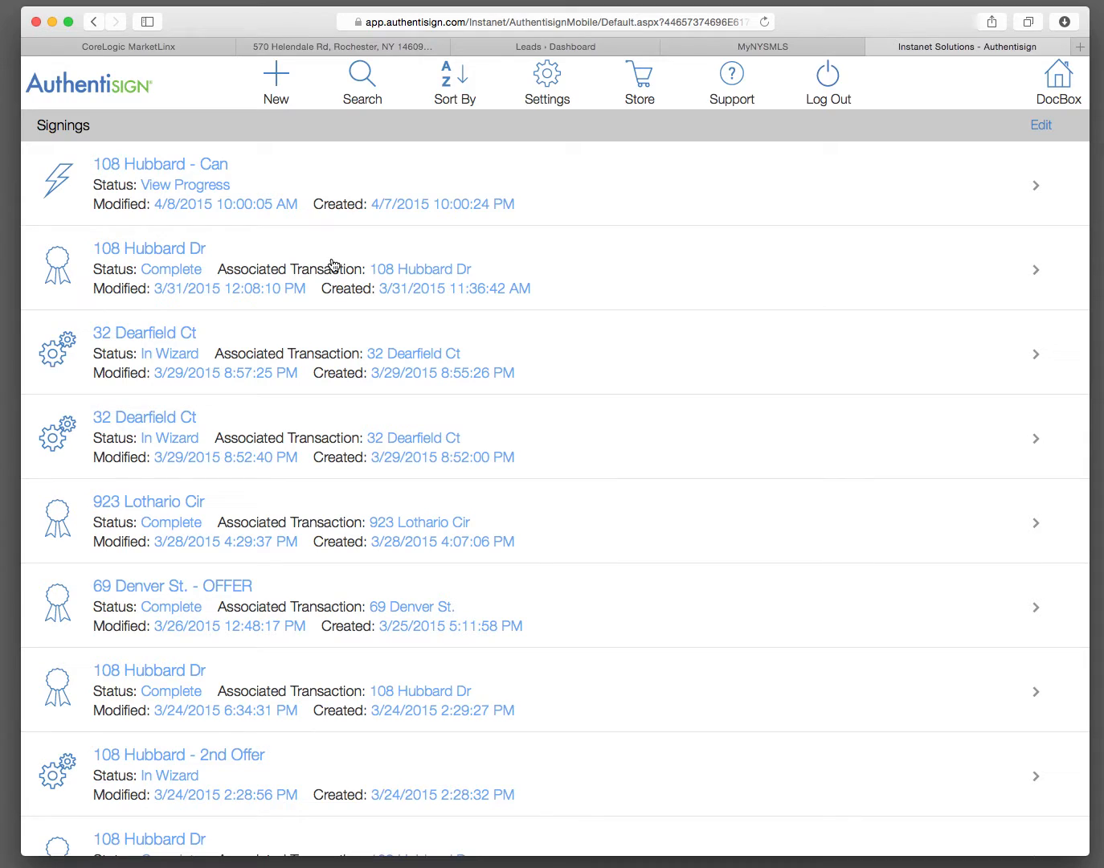
pyautogui.click(276, 78)
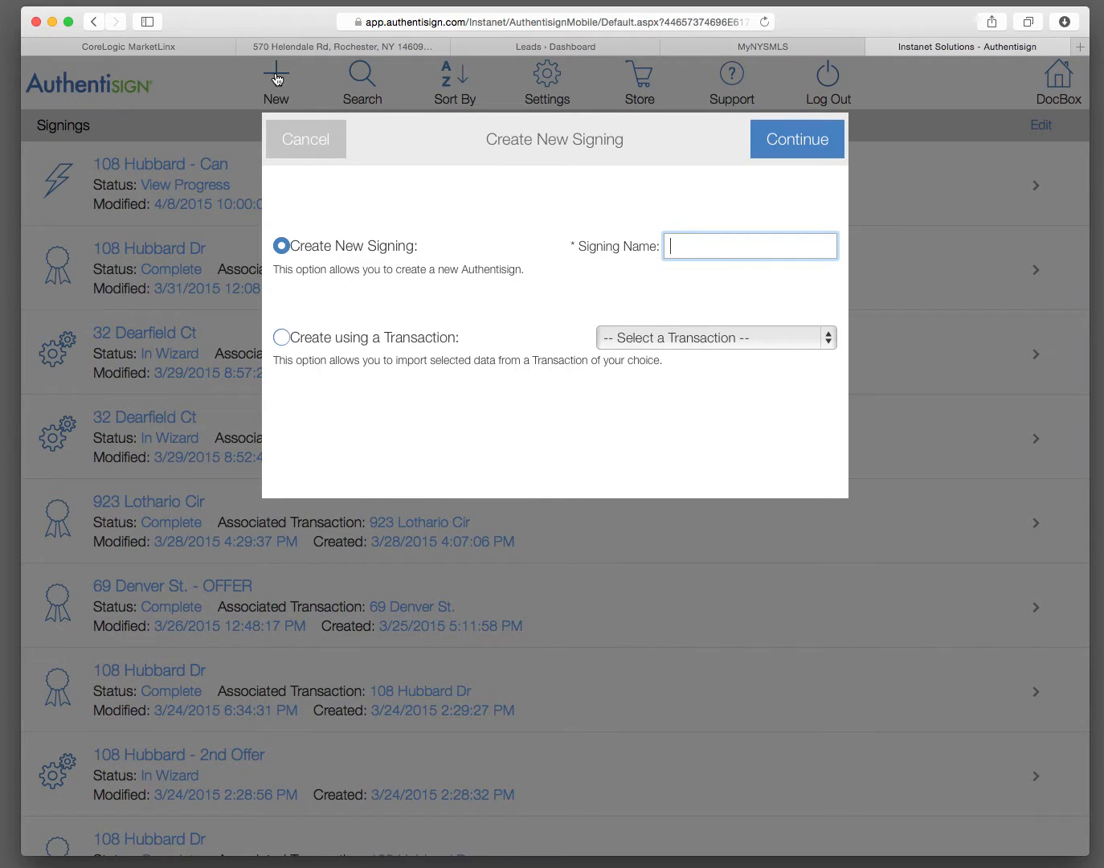
pyautogui.click(282, 339)
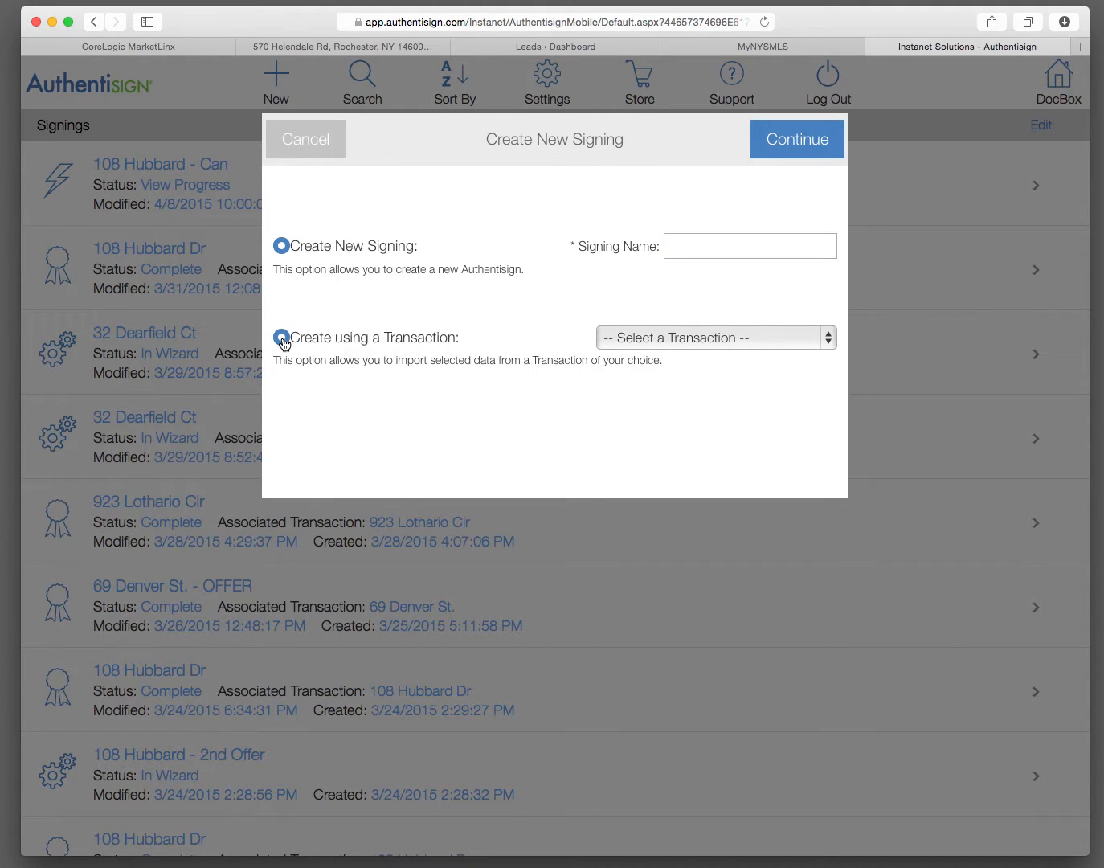
pyautogui.click(827, 340)
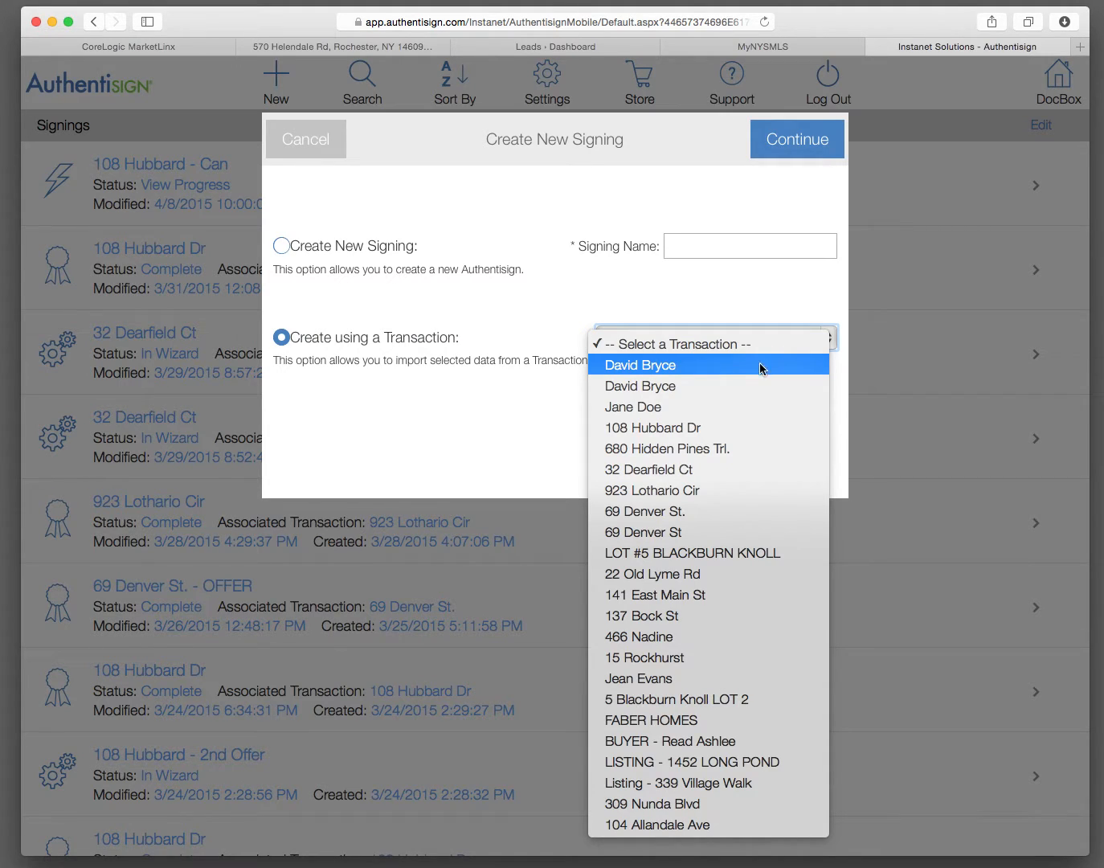
pyautogui.click(684, 368)
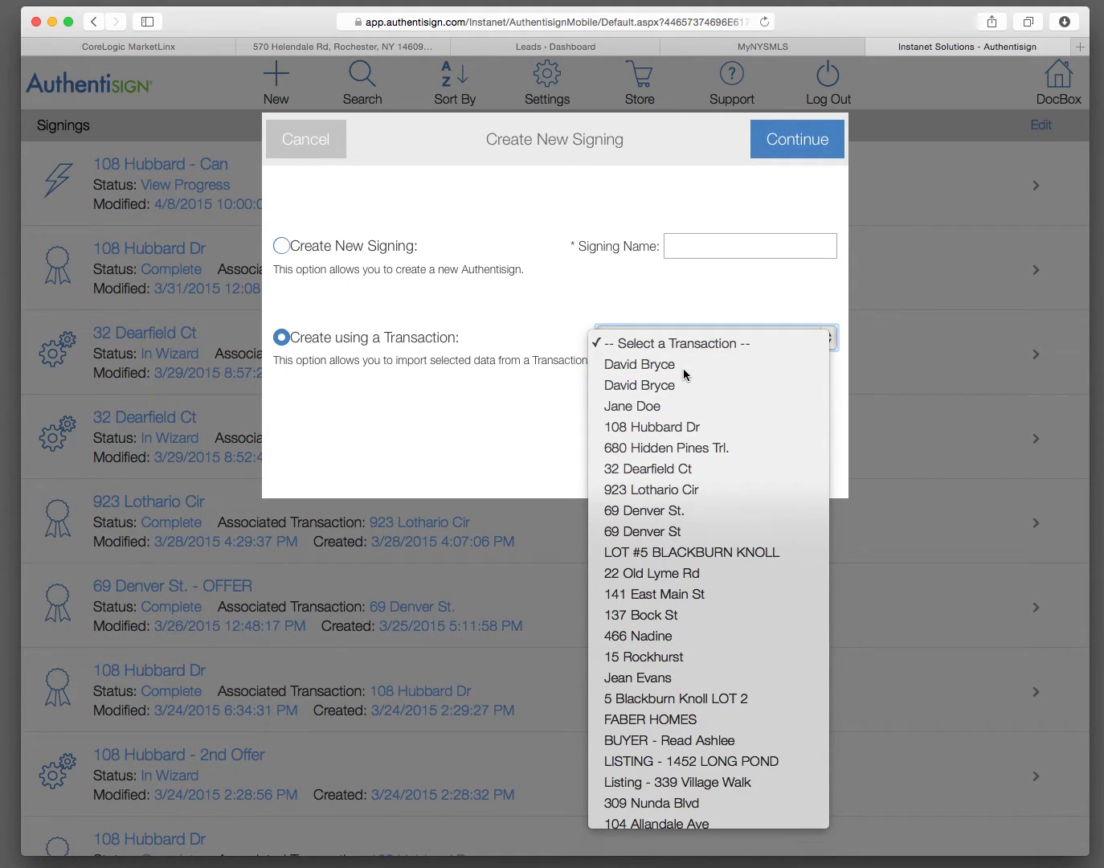
pyautogui.click(803, 143)
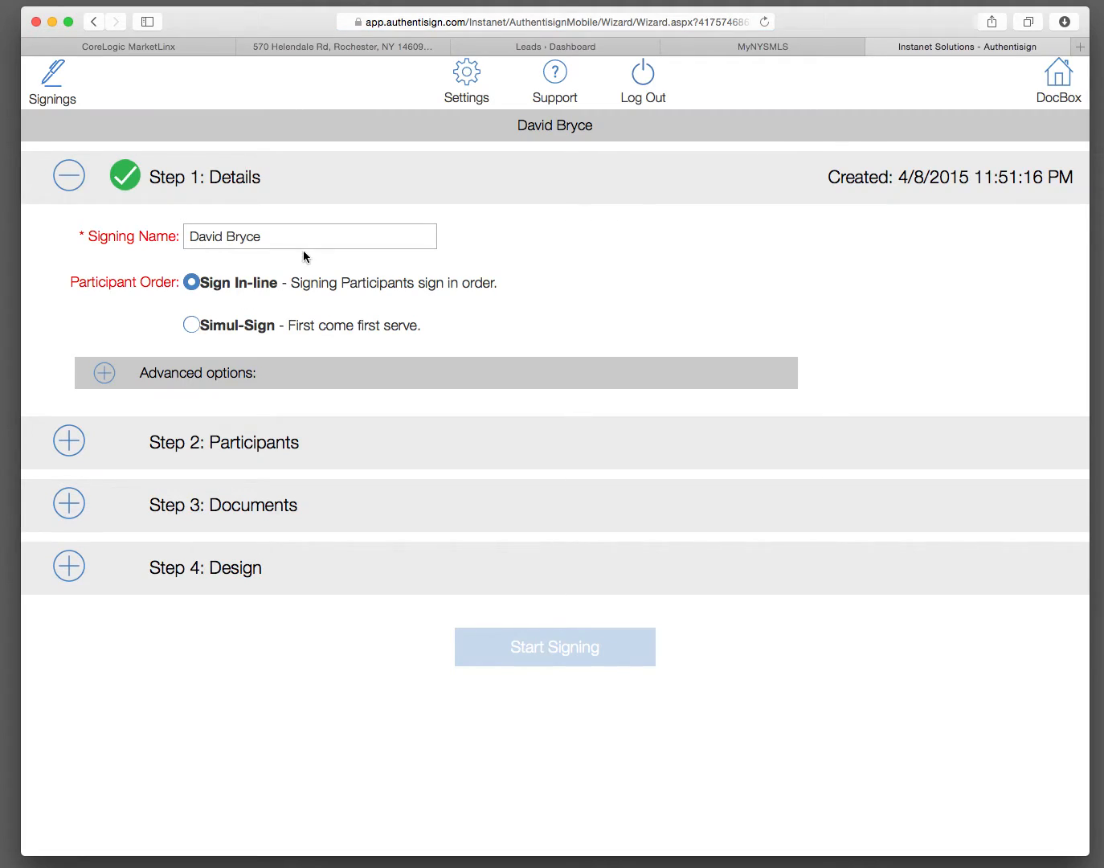
# Step: Append " - SaMPLE" to the signing name in the signing's details
pyautogui.click(276, 237)
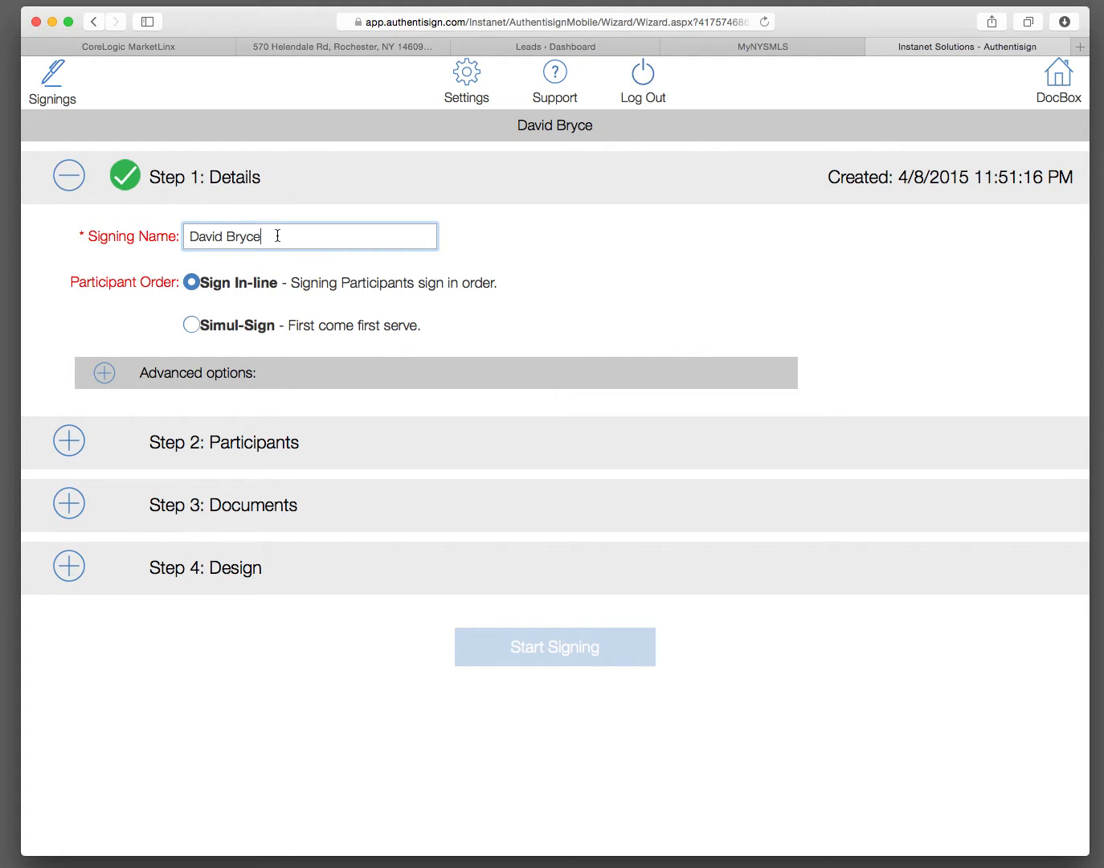
pyautogui.write('- SaMPLE')
# Step: Add the selling agent and both buyers from the transaction as participants, all set as Remote Signer
pyautogui.click(69, 441)
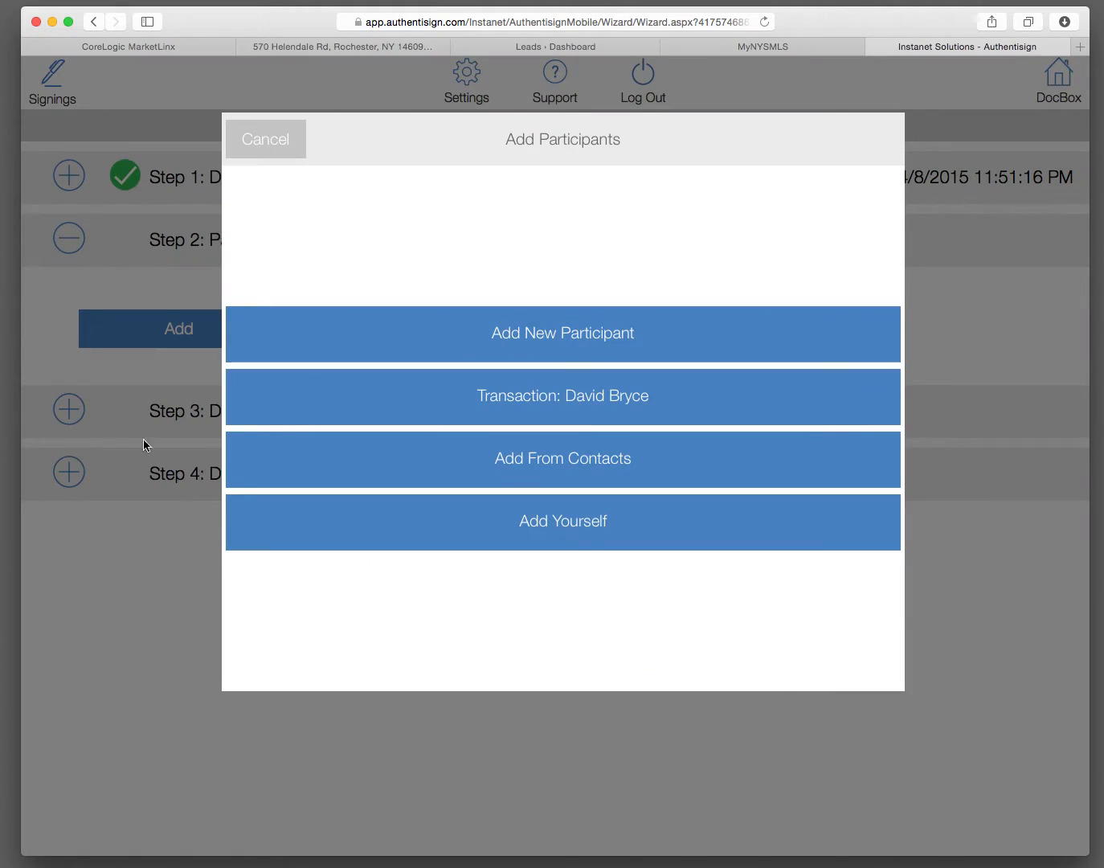
pyautogui.click(570, 399)
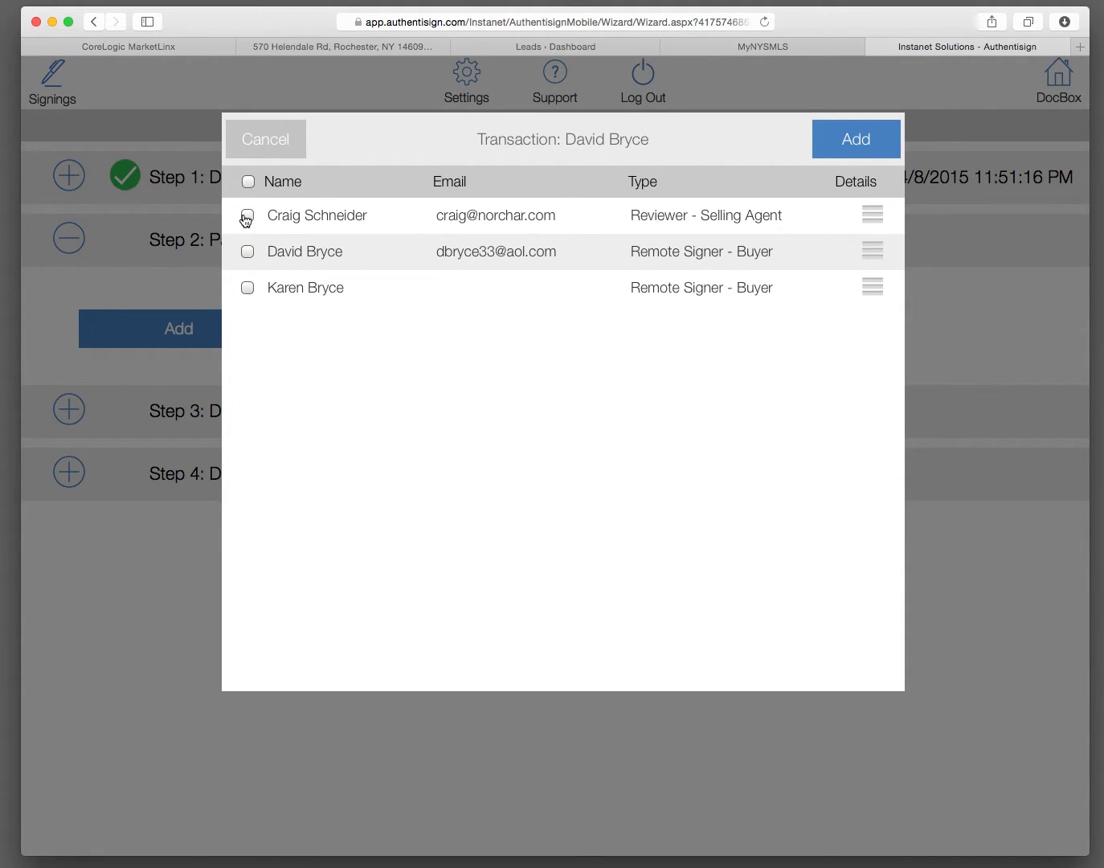
pyautogui.click(248, 254)
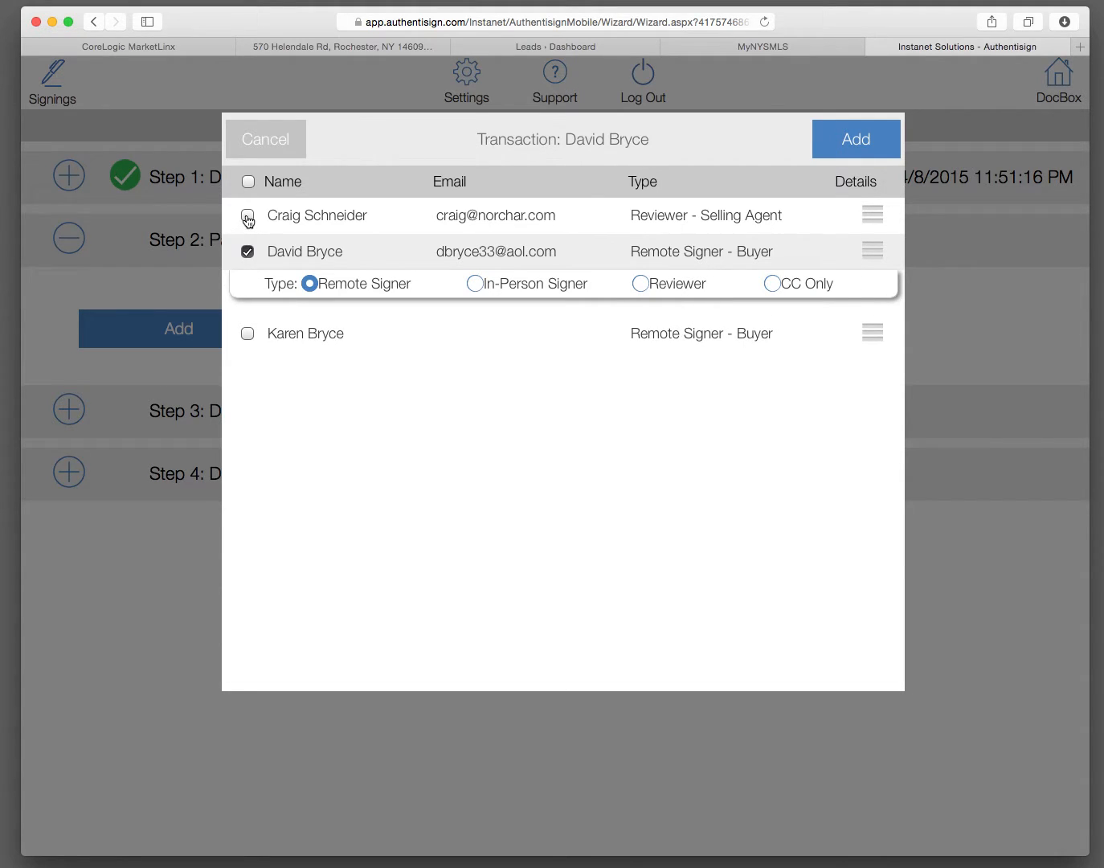
pyautogui.click(247, 218)
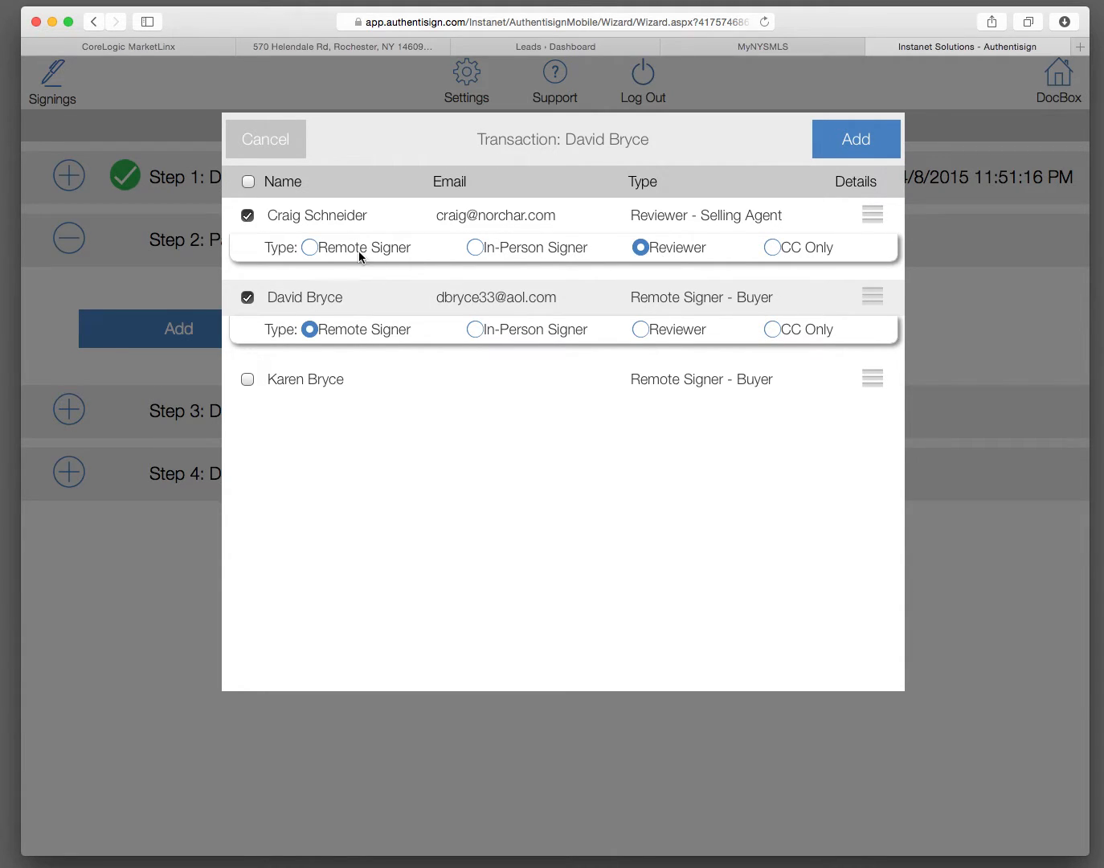
pyautogui.click(310, 250)
pyautogui.click(248, 379)
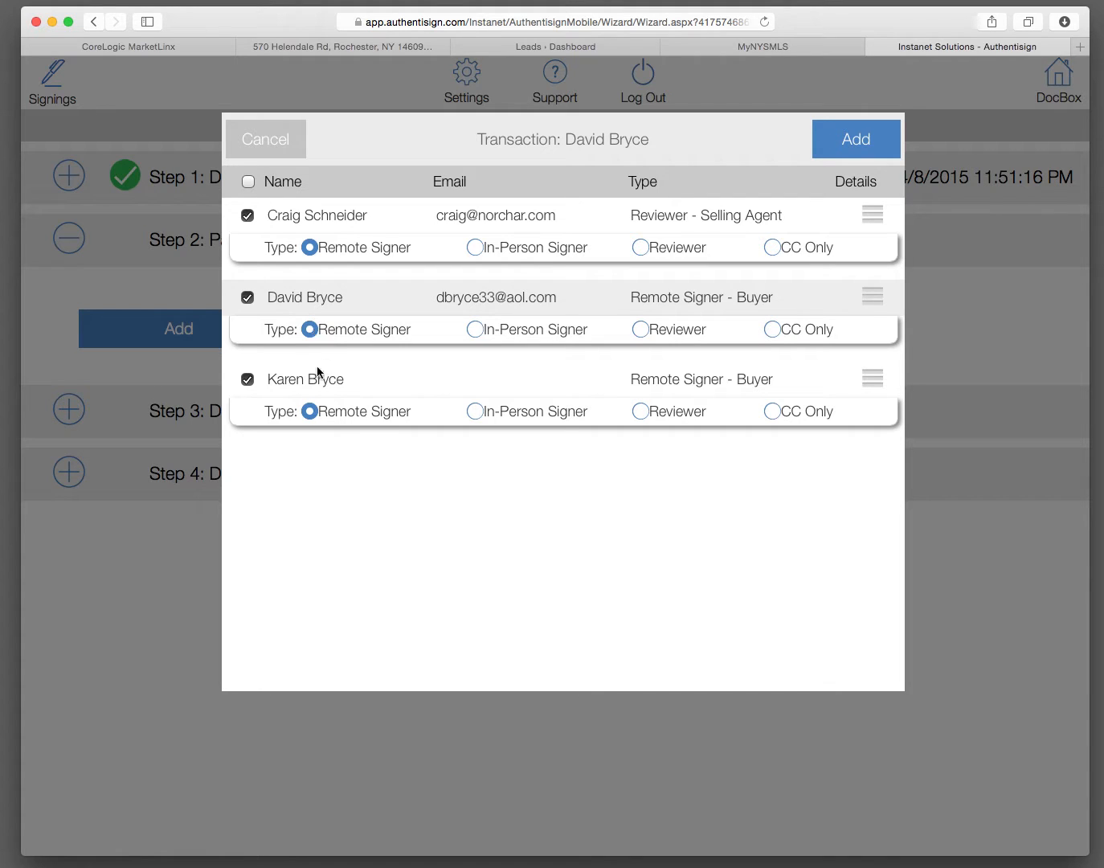
pyautogui.click(872, 148)
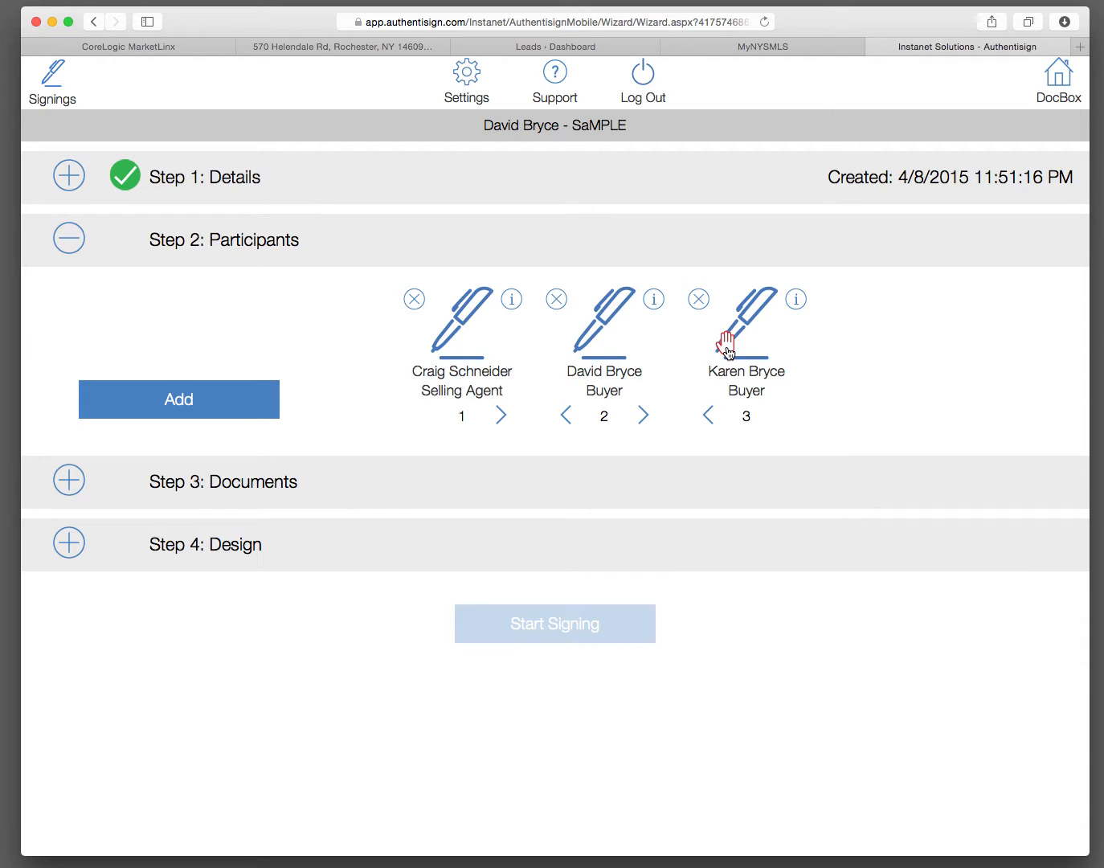
# Step: Fill in the second buyer's missing e-mail address and save the participant
pyautogui.click(794, 302)
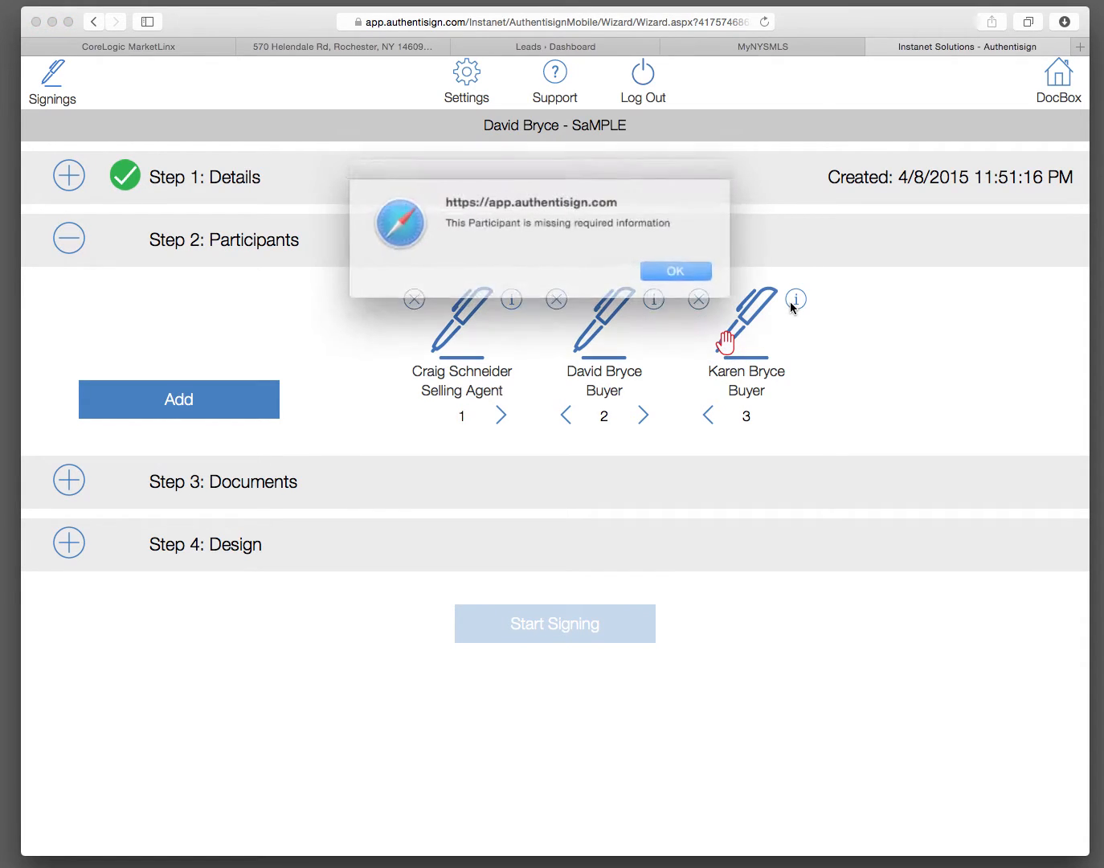
pyautogui.click(668, 268)
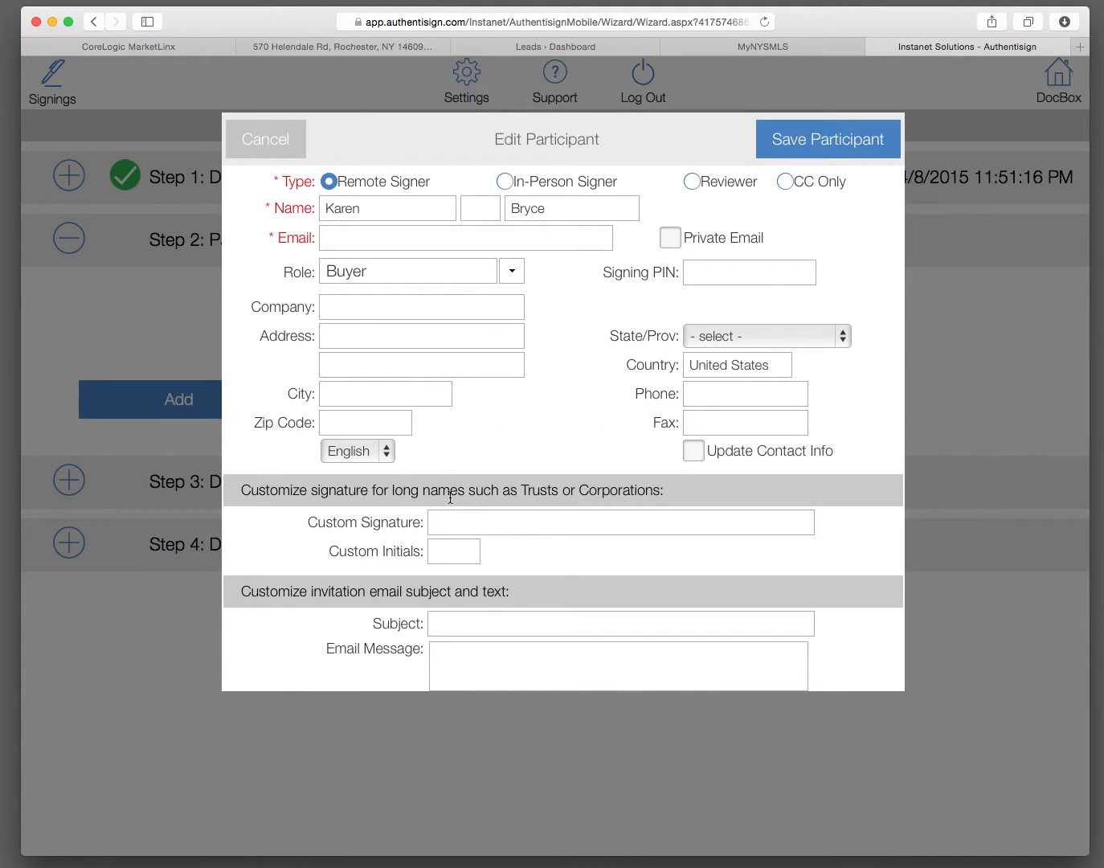
pyautogui.click(391, 238)
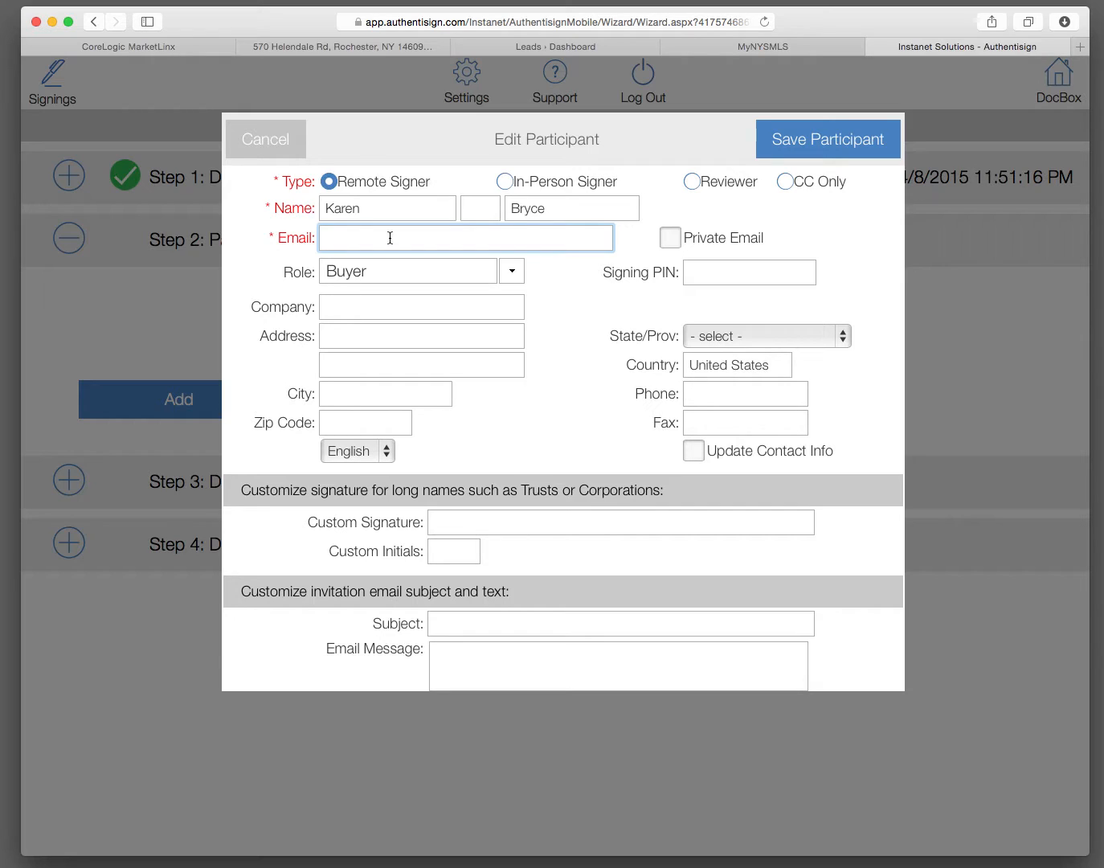
pyautogui.click(810, 144)
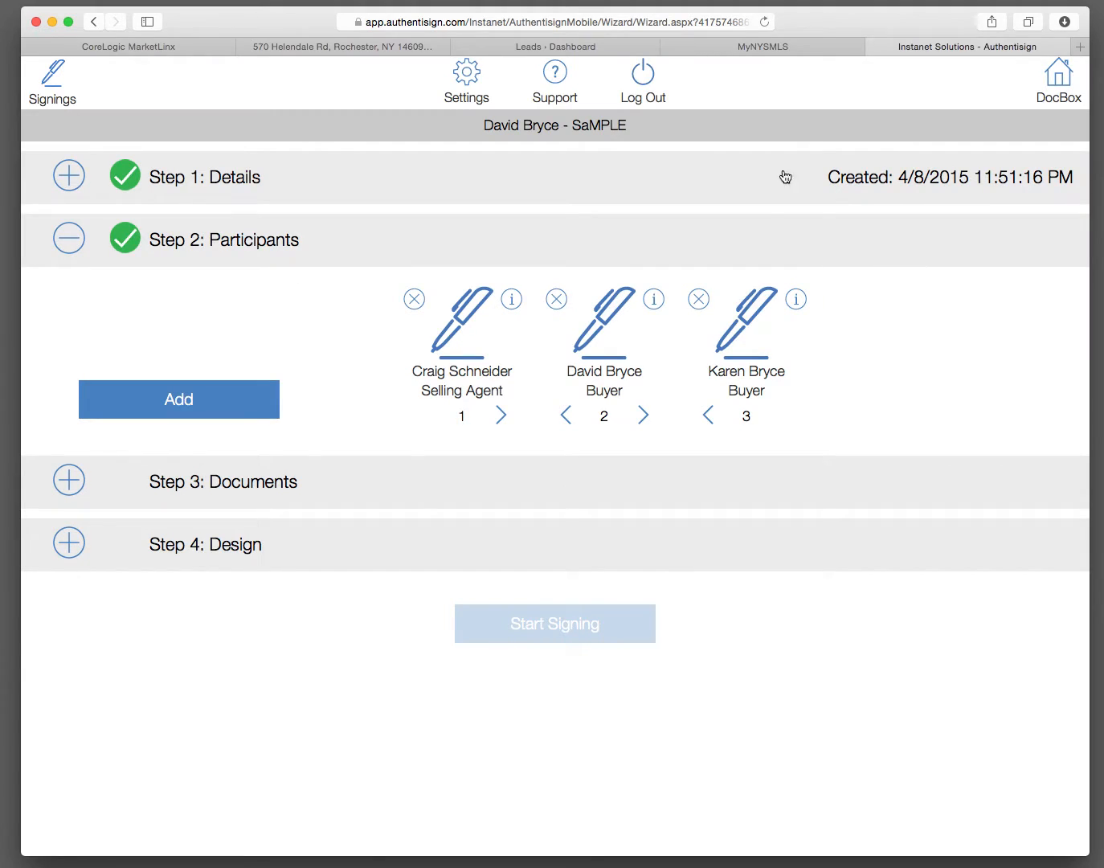
# Step: Reorder the participants so the two buyers sign first and second and the selling agent third
pyautogui.click(567, 415)
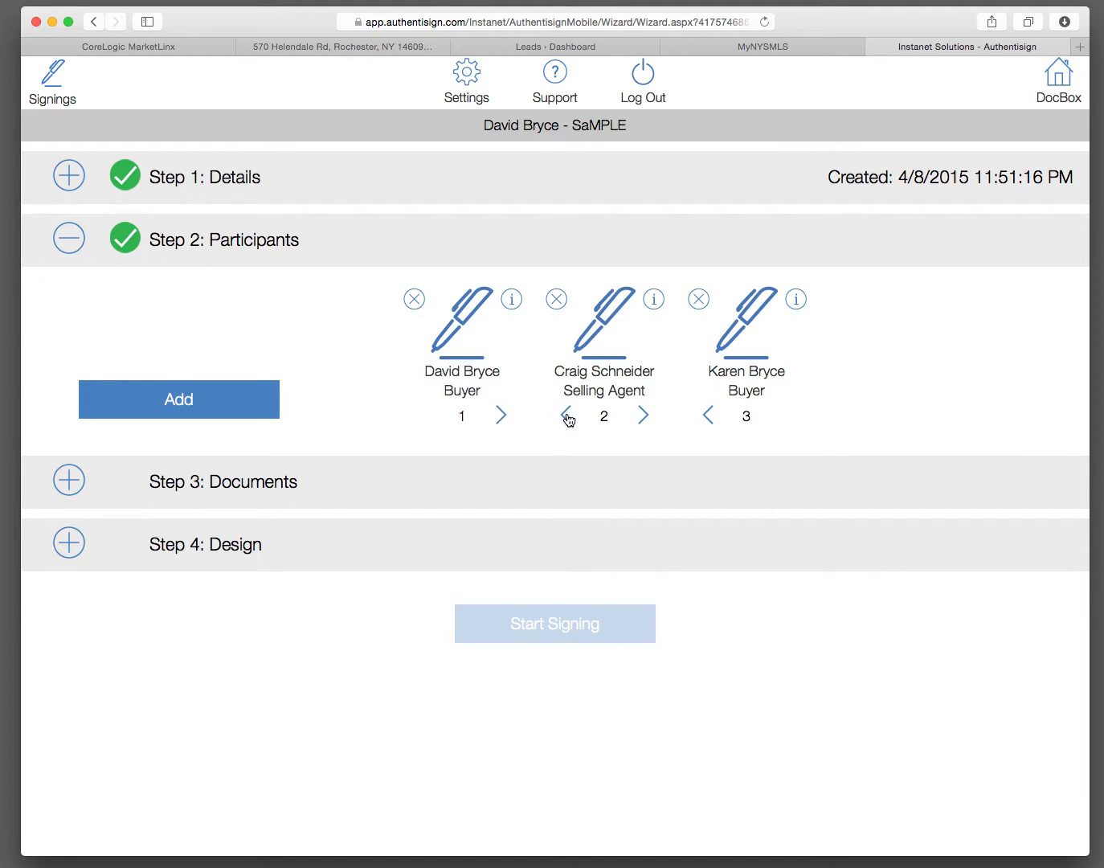
pyautogui.click(708, 423)
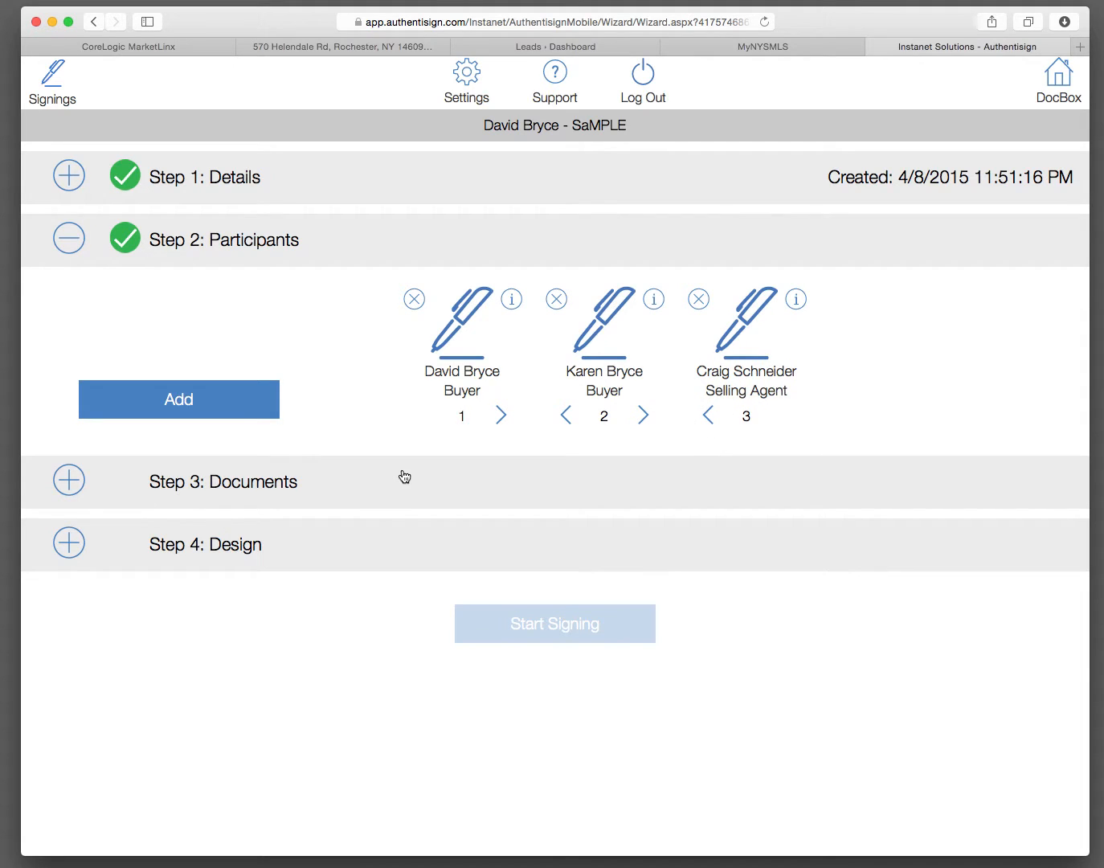
# Step: Add the transaction's Buyer Agency Agreement and disclosure form with the proposed signer mappings, placing the disclosure first
pyautogui.click(69, 481)
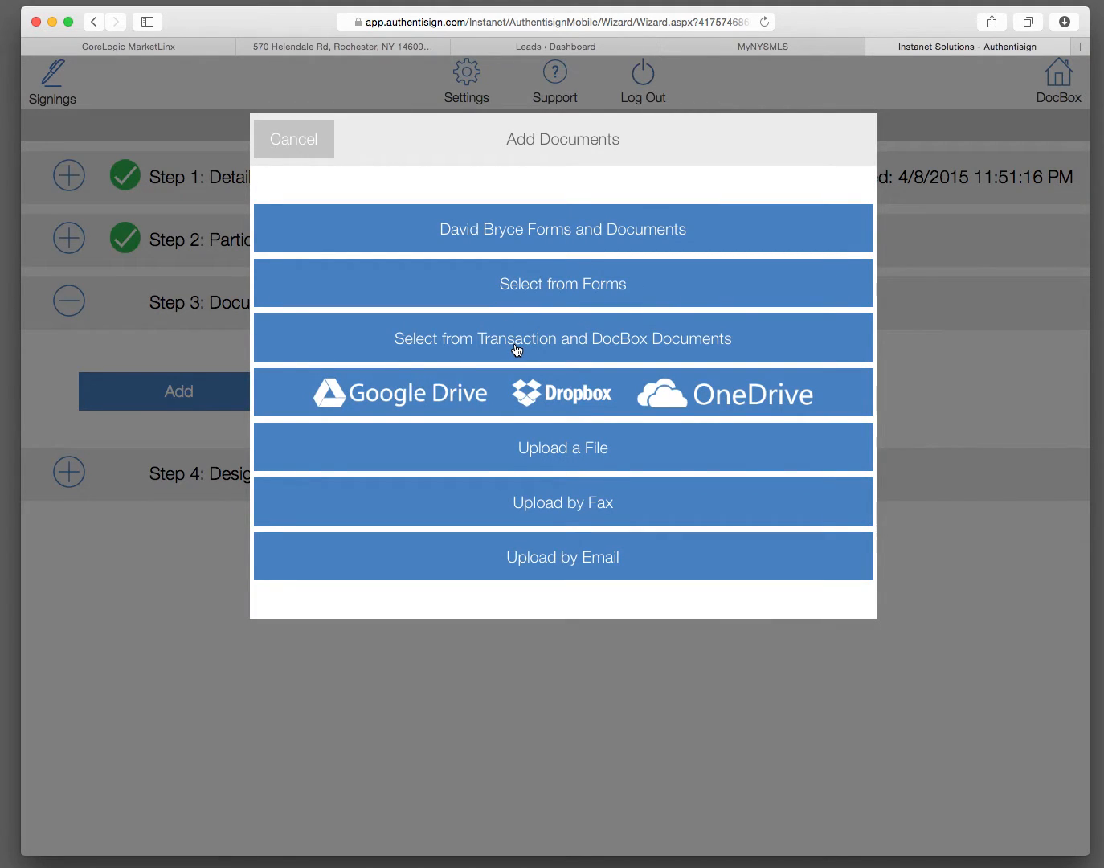
pyautogui.click(578, 229)
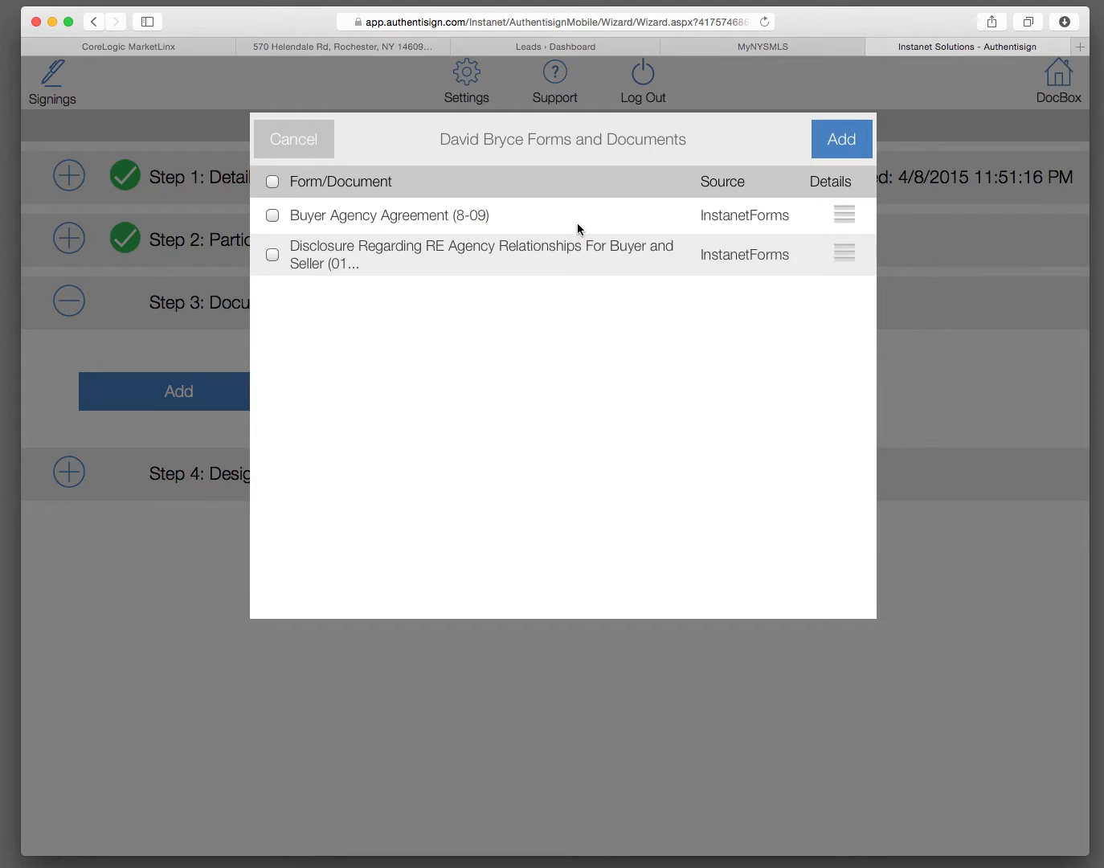
pyautogui.click(273, 216)
pyautogui.click(273, 255)
pyautogui.click(832, 147)
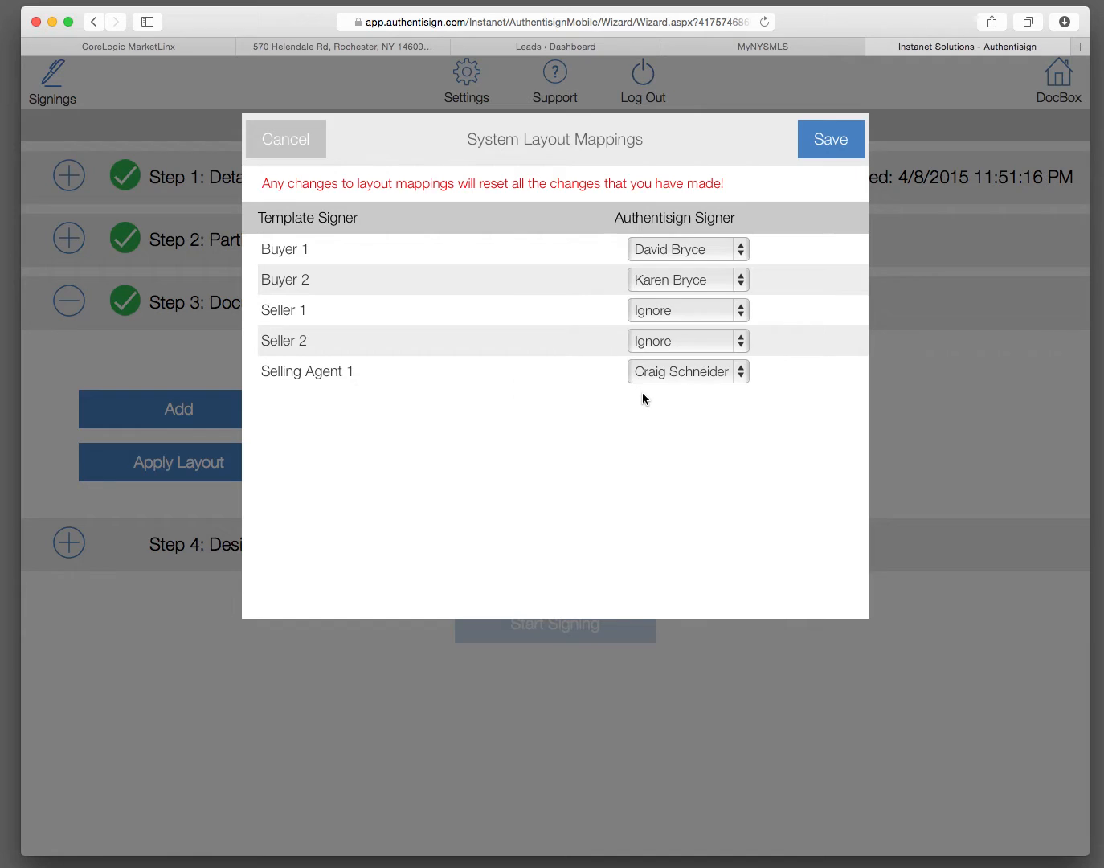
pyautogui.click(835, 139)
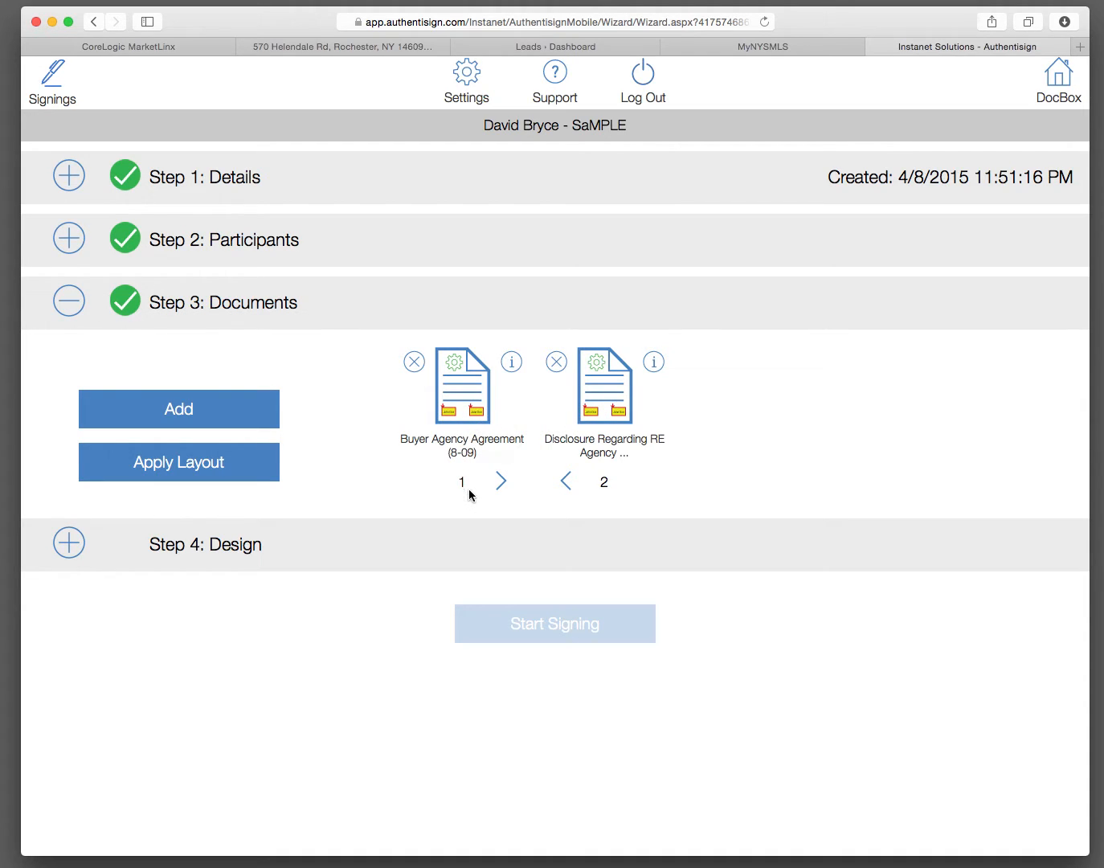
pyautogui.click(567, 481)
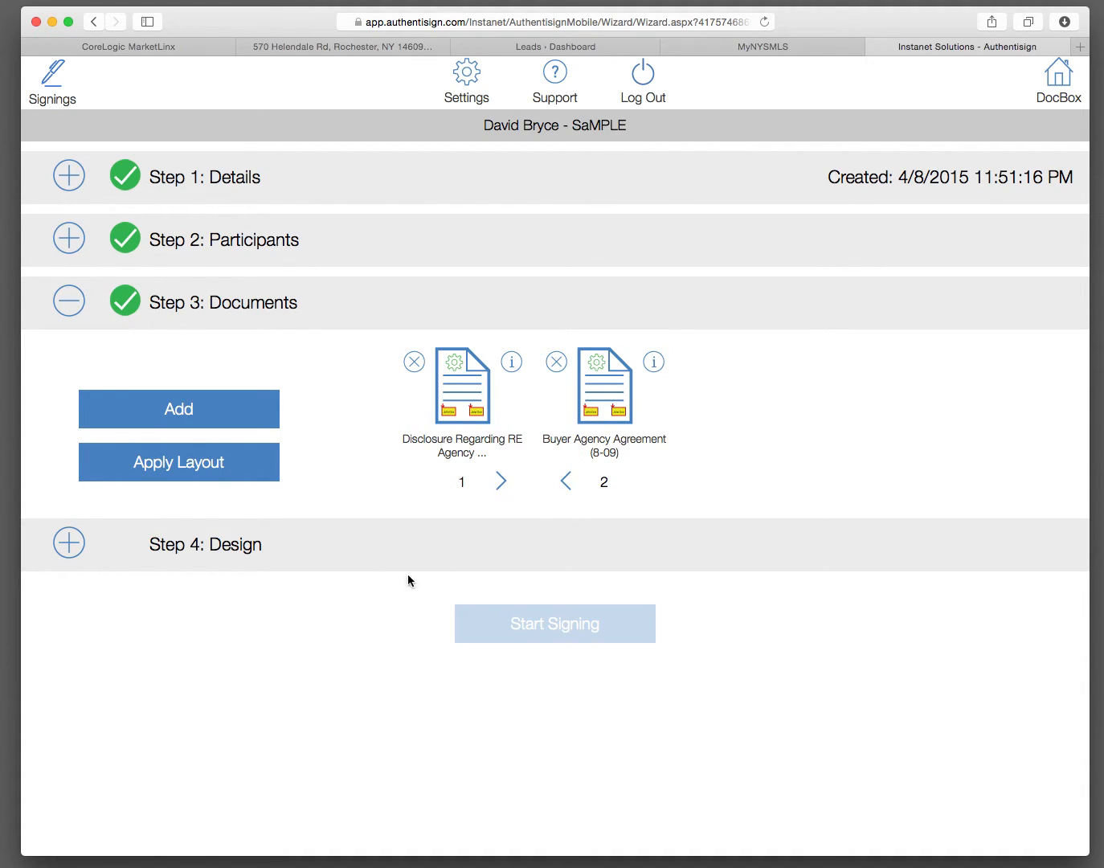
# Step: Open the signing's Design step and add a required initial field for each of the two buyers on the disclosure's first page
pyautogui.click(69, 545)
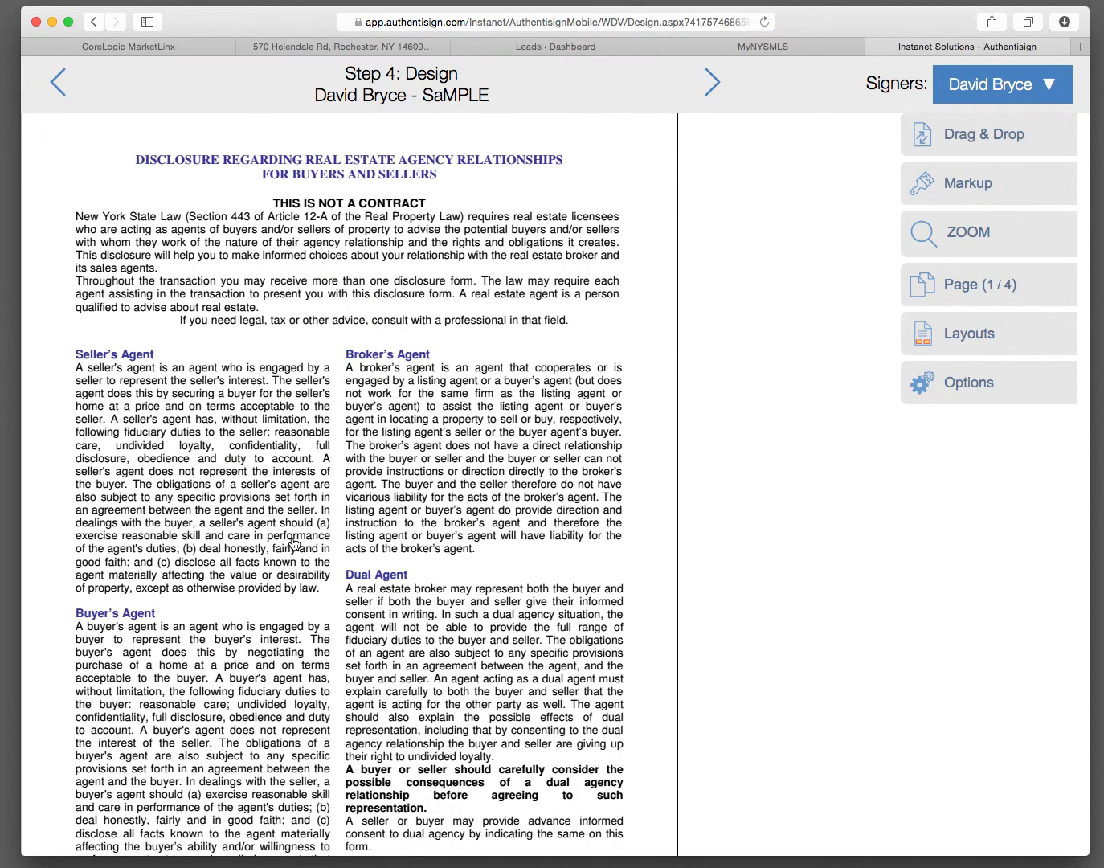
pyautogui.scroll(-5, 294, 546)
pyautogui.scroll(5, 294, 546)
pyautogui.scroll(-2, 299, 446)
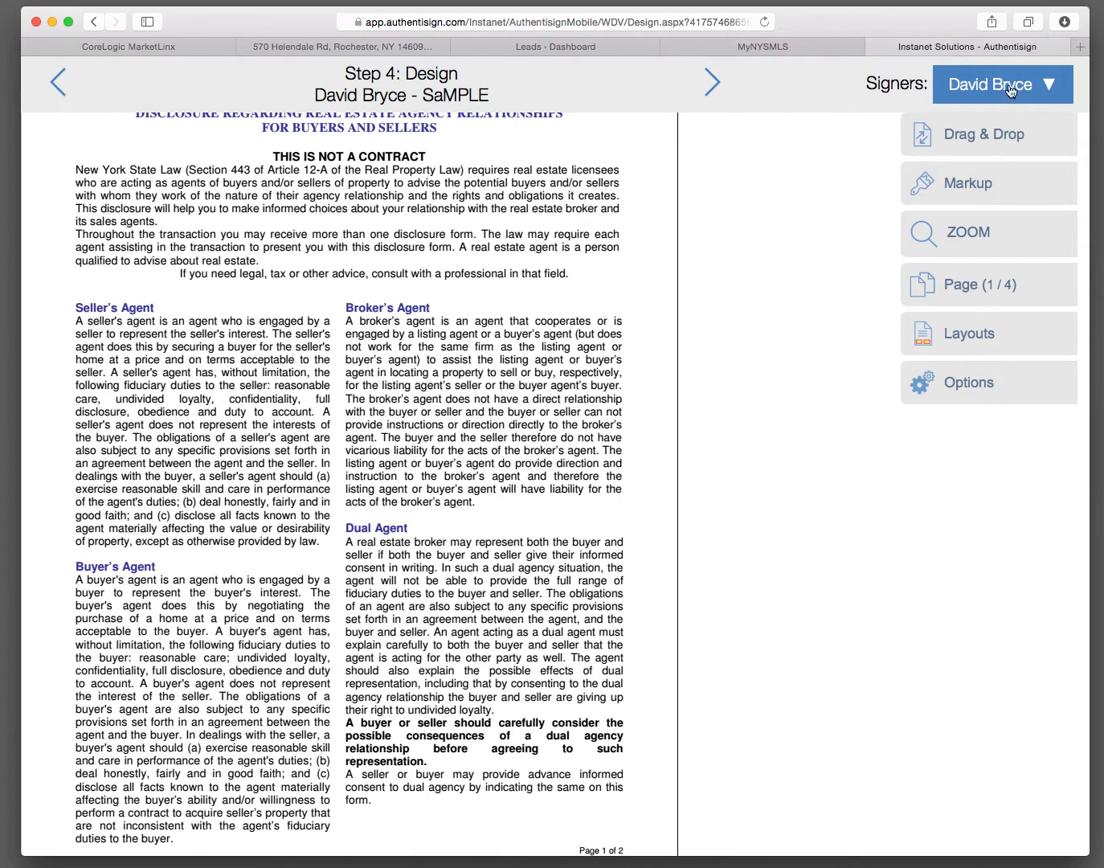
pyautogui.click(971, 136)
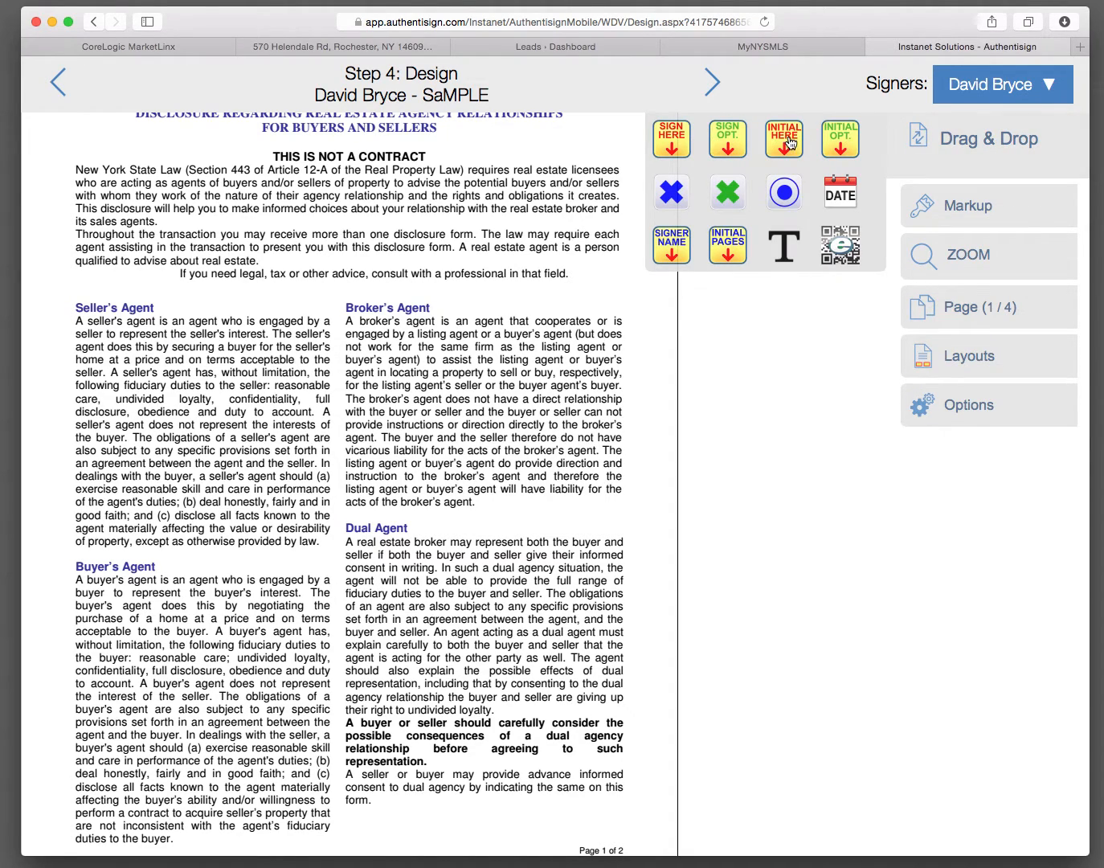
pyautogui.click(790, 142)
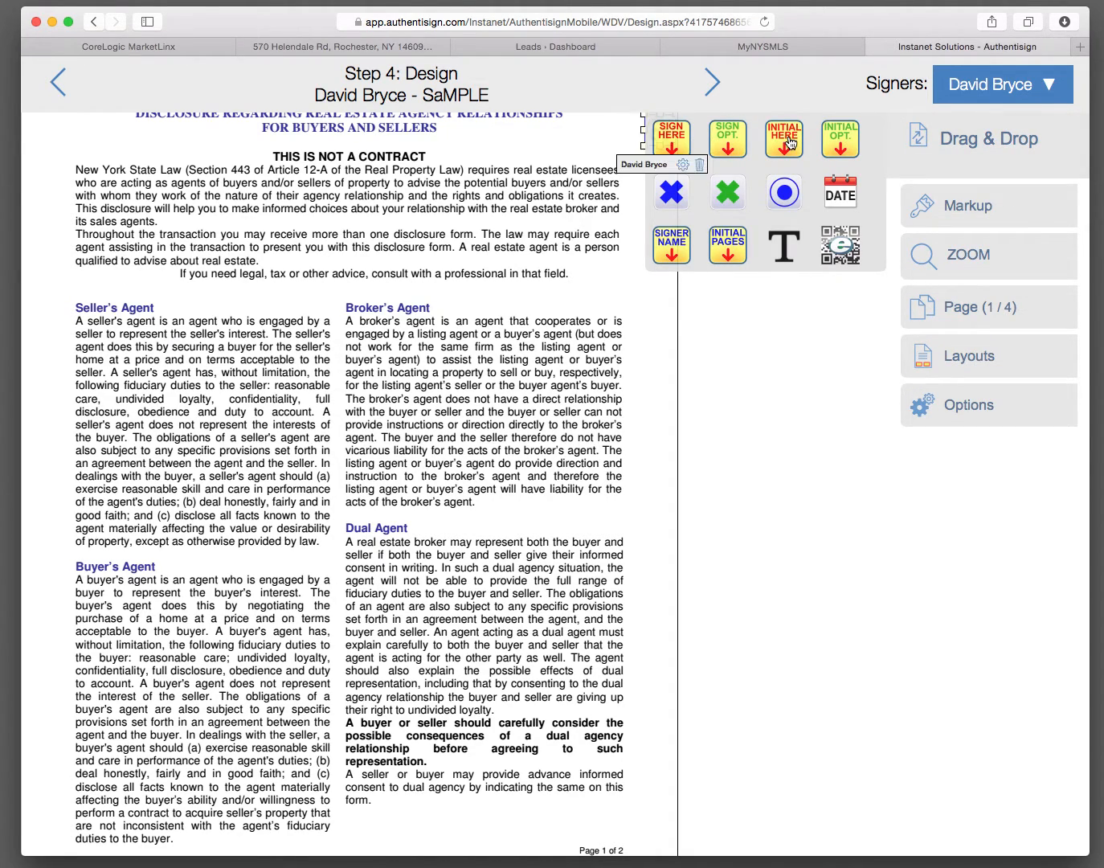
pyautogui.click(995, 92)
pyautogui.click(968, 165)
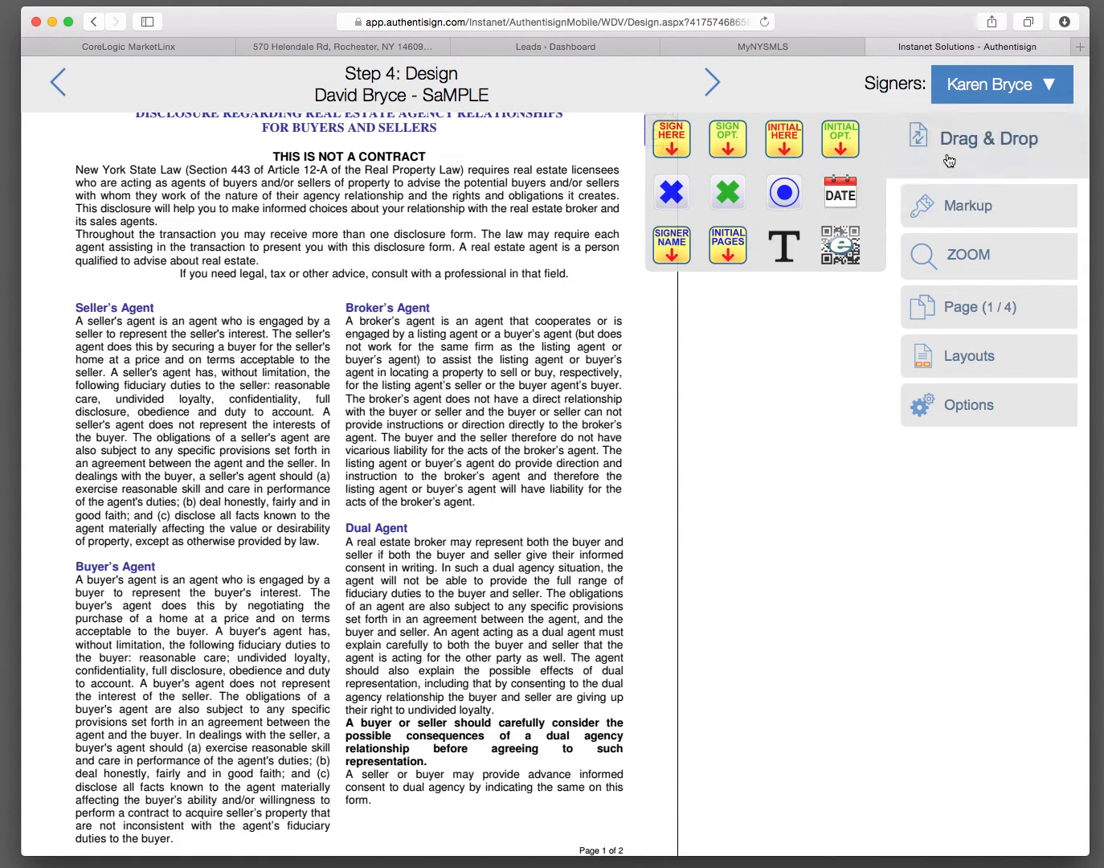
pyautogui.click(792, 147)
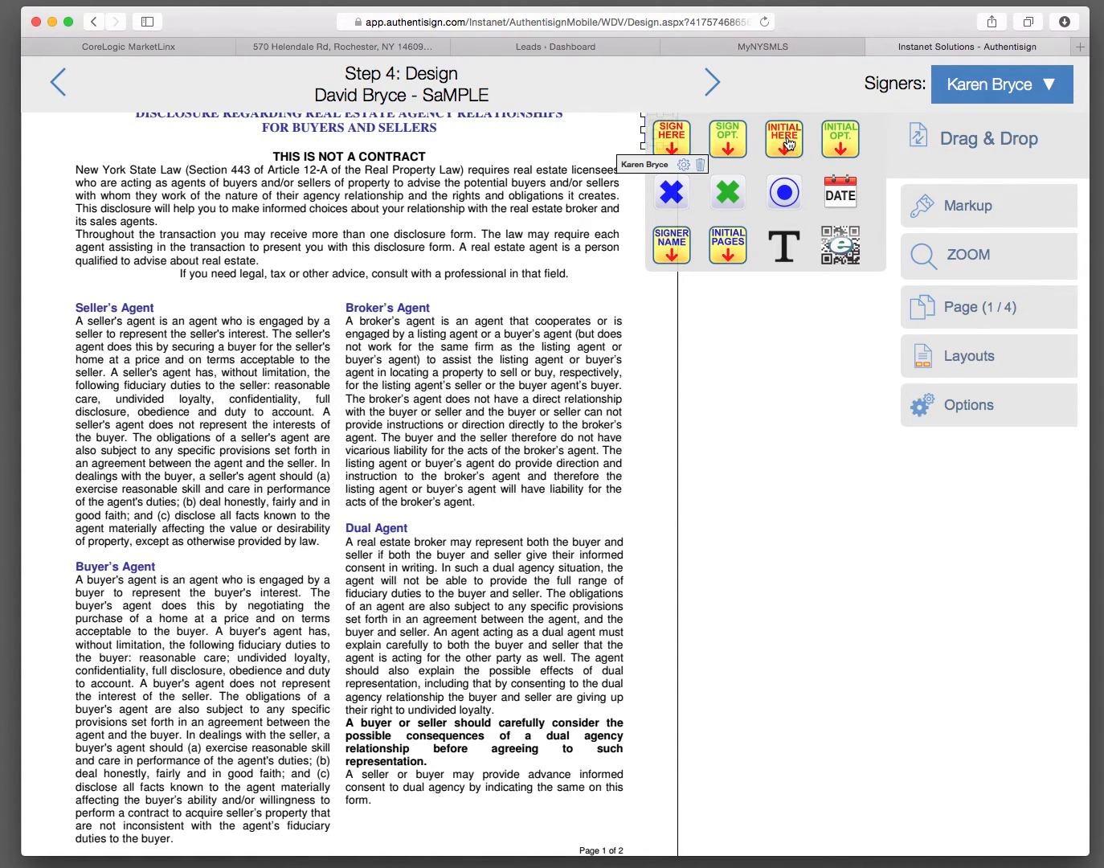
pyautogui.click(982, 144)
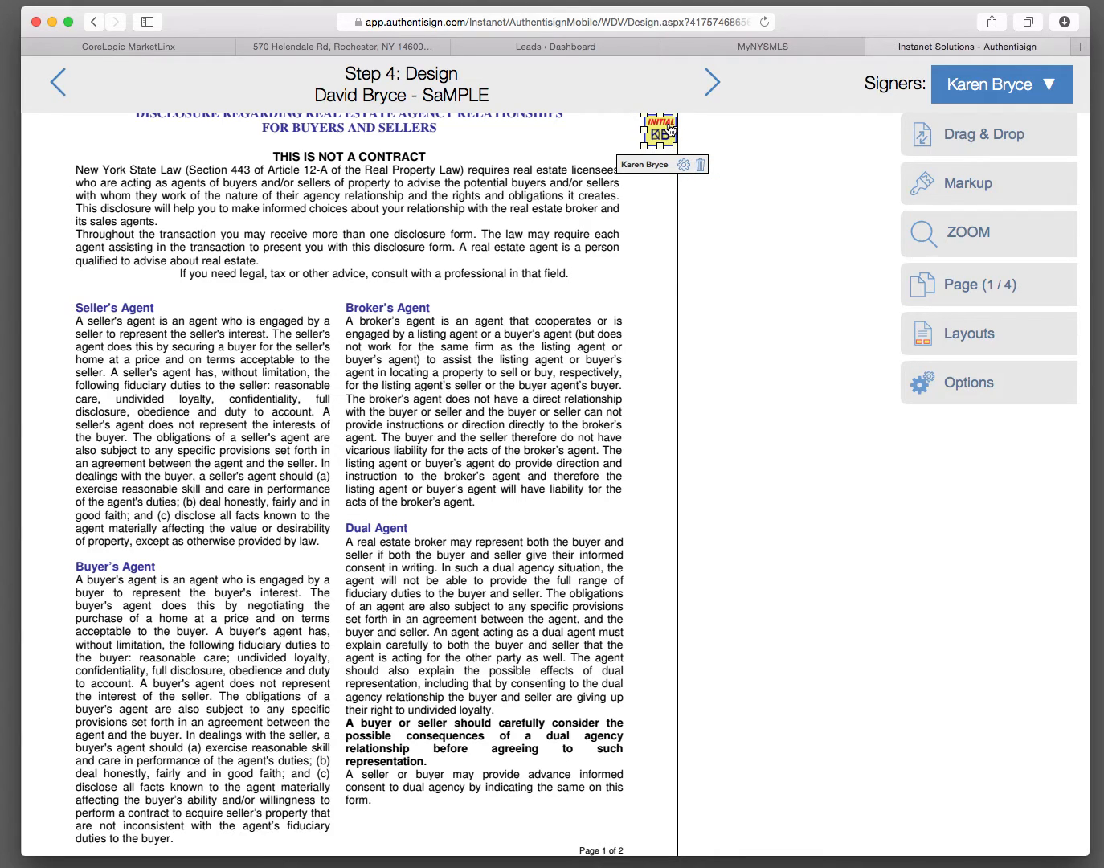
# Step: Position both buyers' initial fields in the page margin beside the Buyer's Agent section, one above the other
pyautogui.moveTo(668, 129); pyautogui.dragTo(58, 612)
pyautogui.moveTo(658, 133); pyautogui.dragTo(56, 581)
pyautogui.click(231, 566)
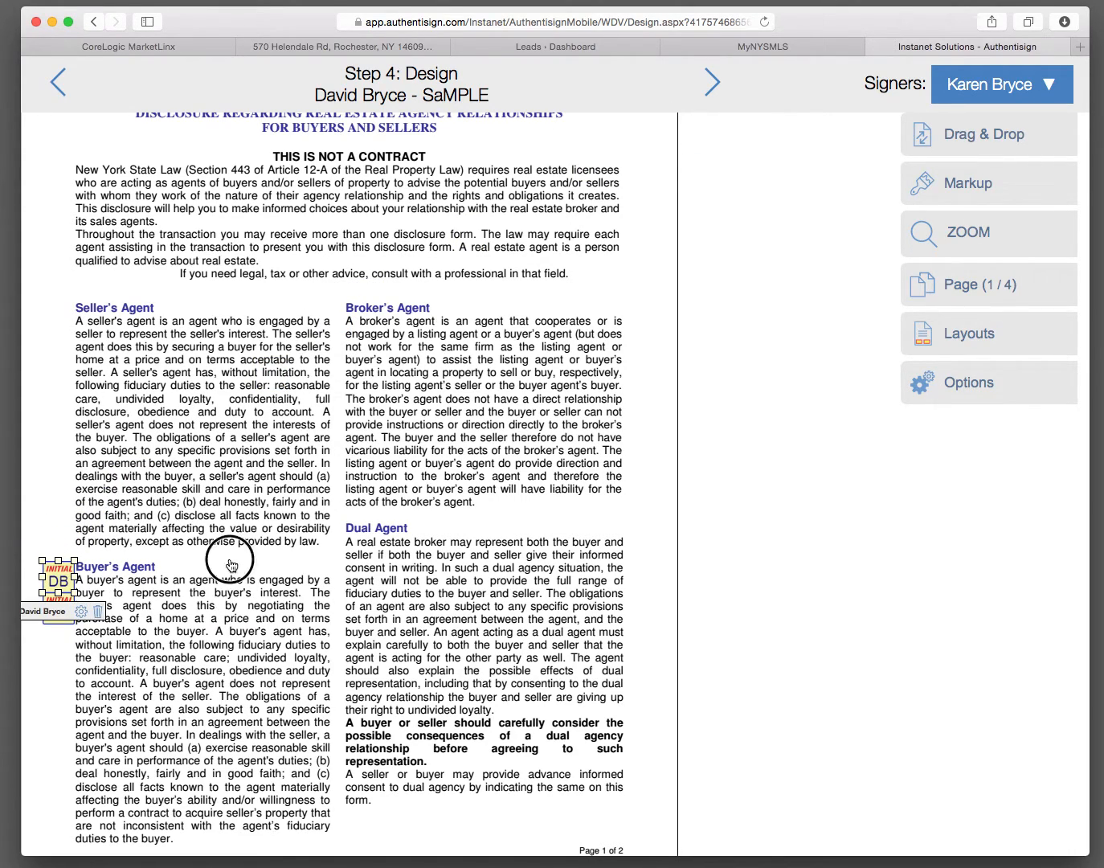
# Step: Review the disclosure's second page with its signature and date fields, and the first page of the Buyer Agency Agreement
pyautogui.scroll(-10, 358, 584)
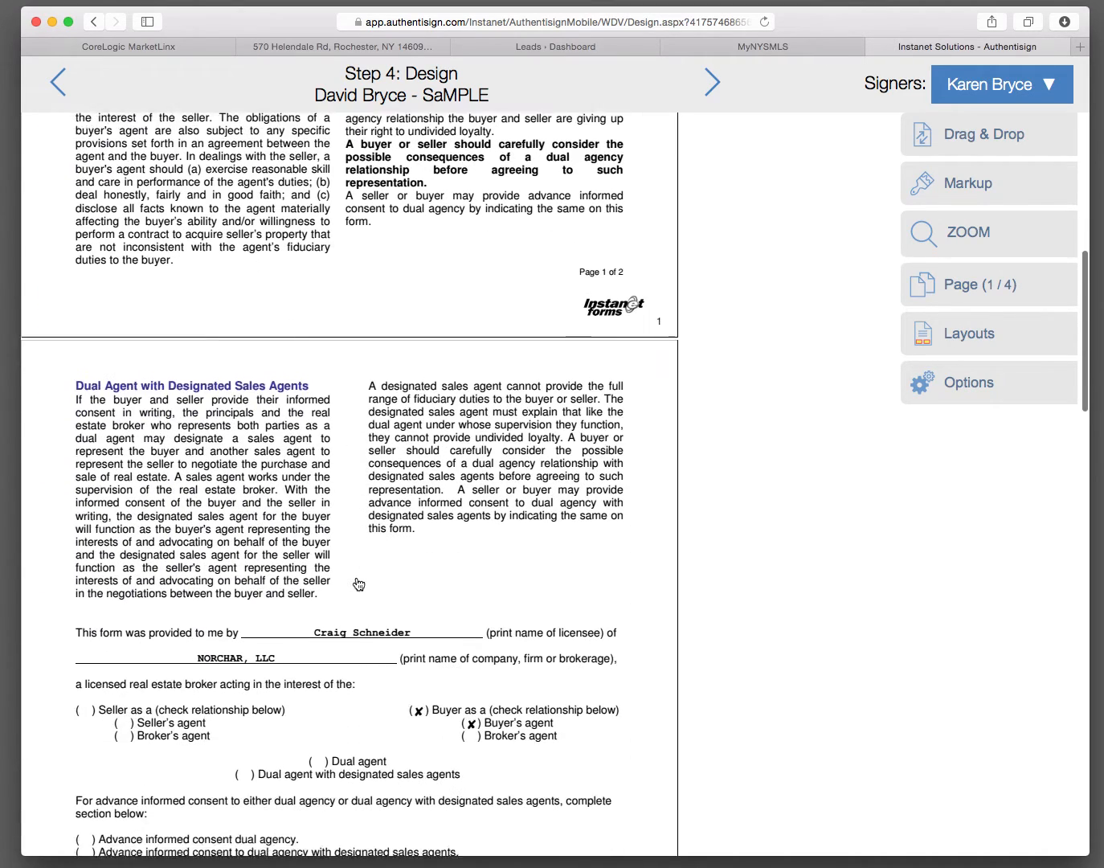
pyautogui.scroll(-2, 358, 585)
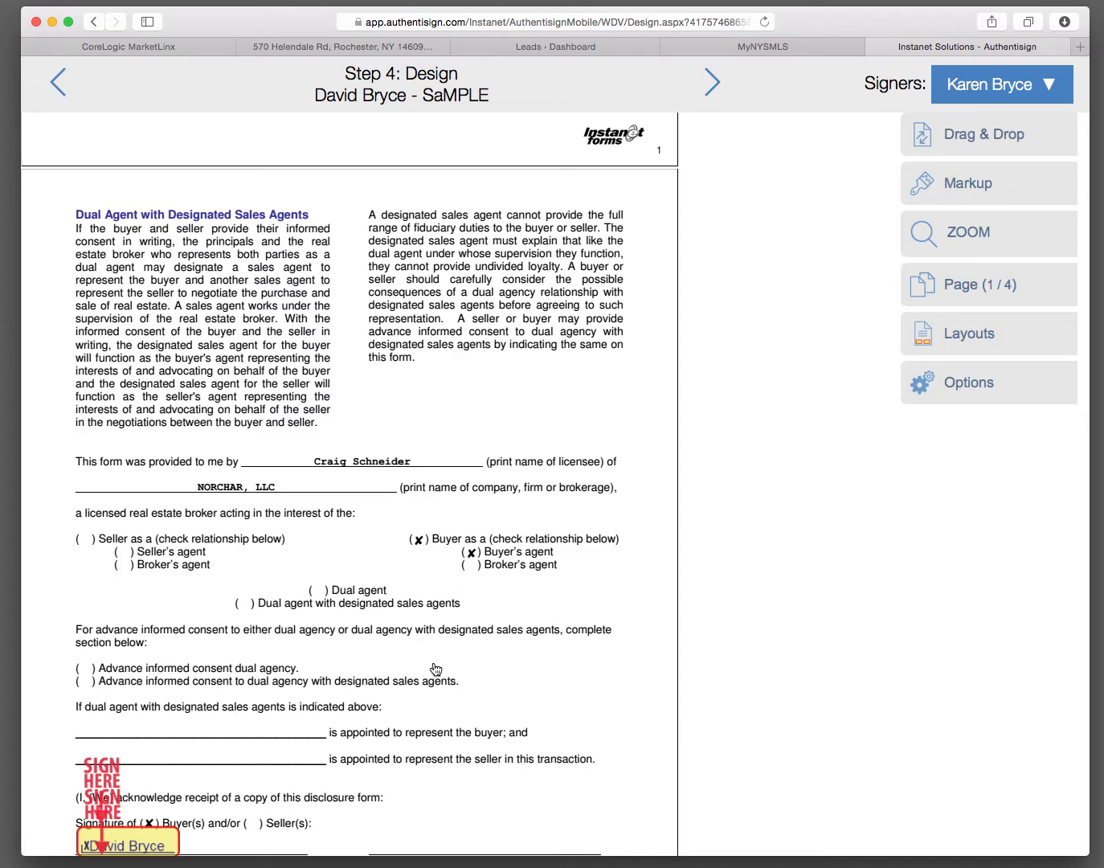
pyautogui.scroll(-5, 436, 670)
pyautogui.scroll(-1, 435, 669)
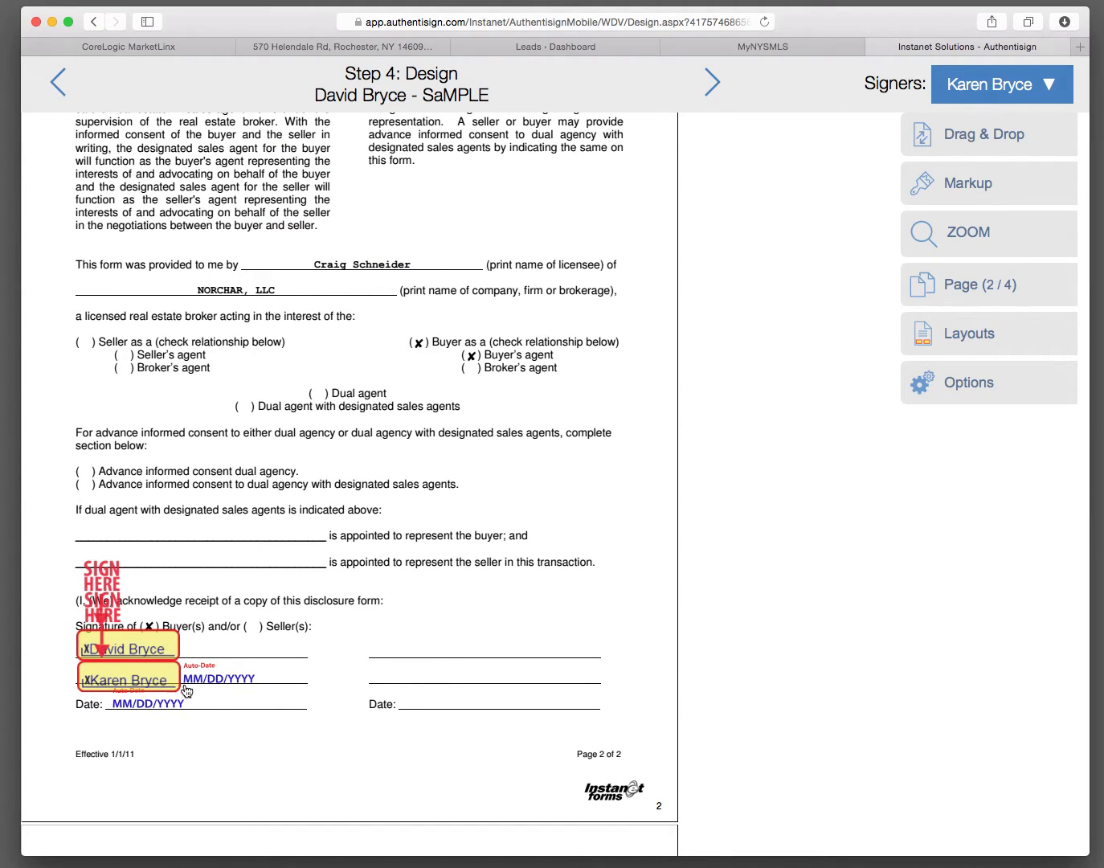
pyautogui.scroll(-4, 282, 720)
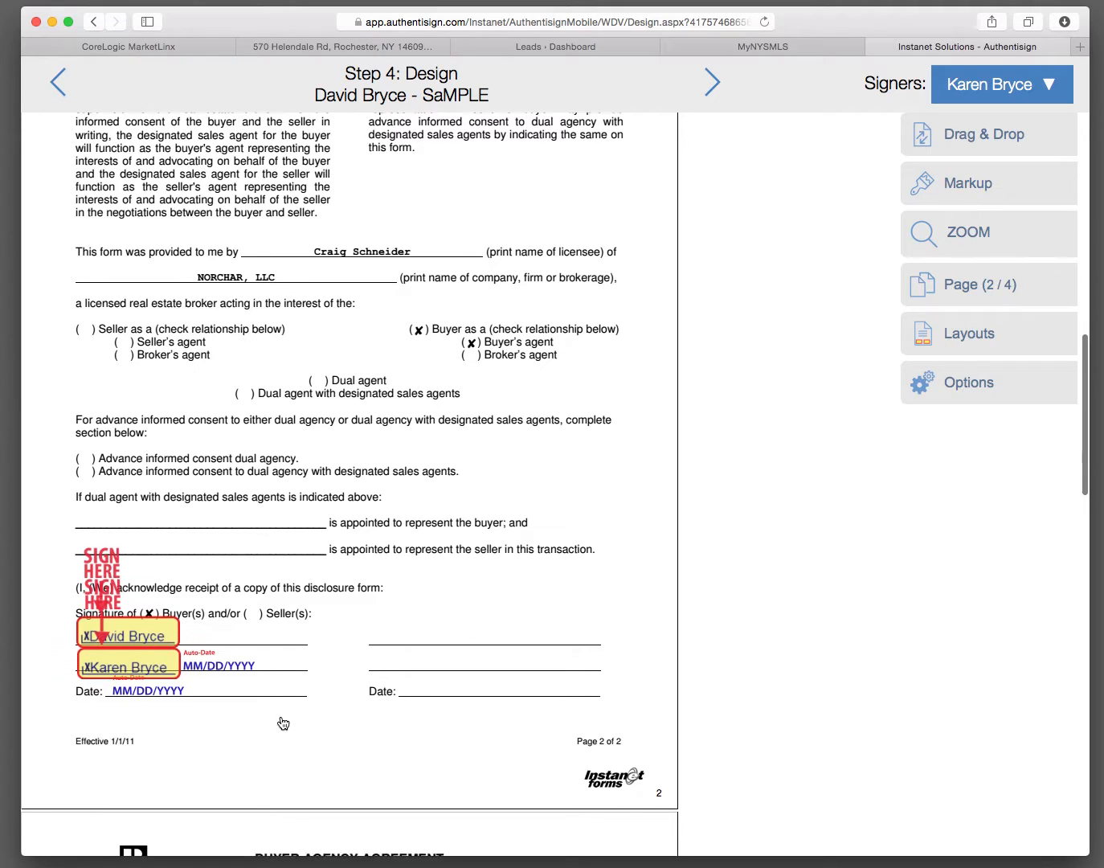
pyautogui.scroll(-2, 282, 723)
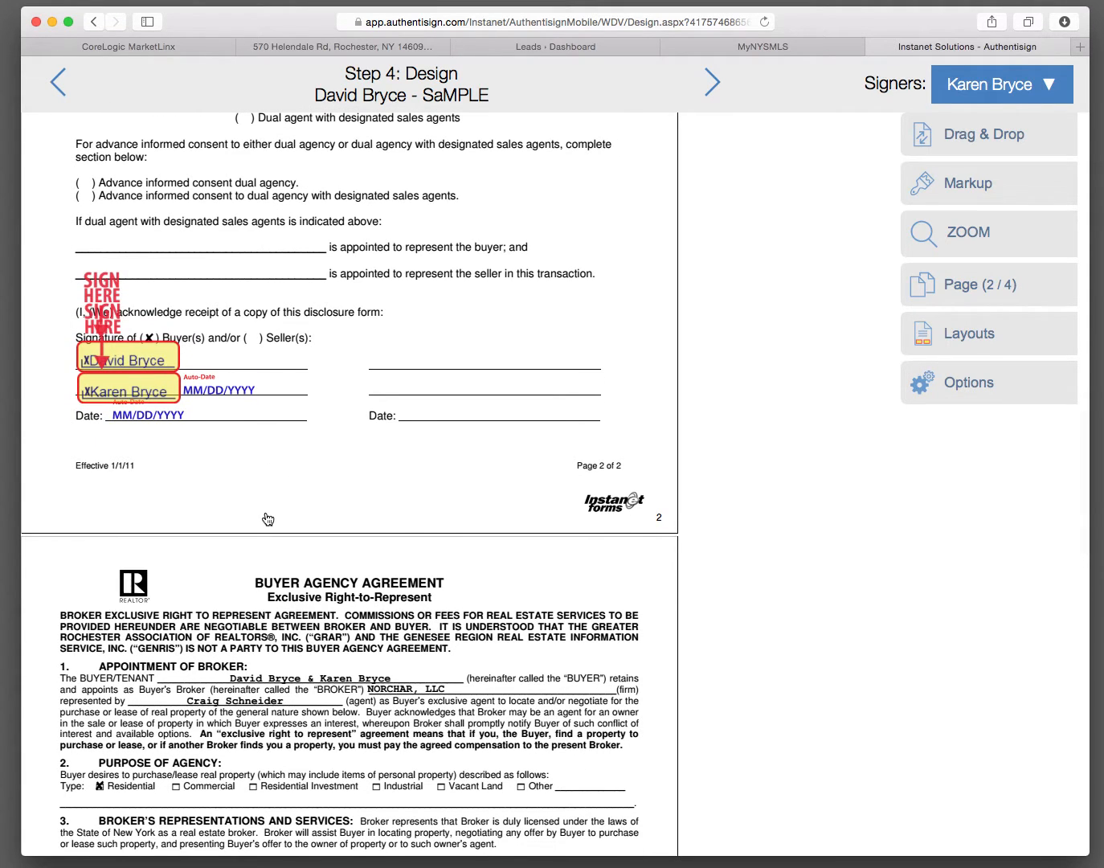
pyautogui.scroll(-2, 268, 517)
pyautogui.scroll(-10, 268, 518)
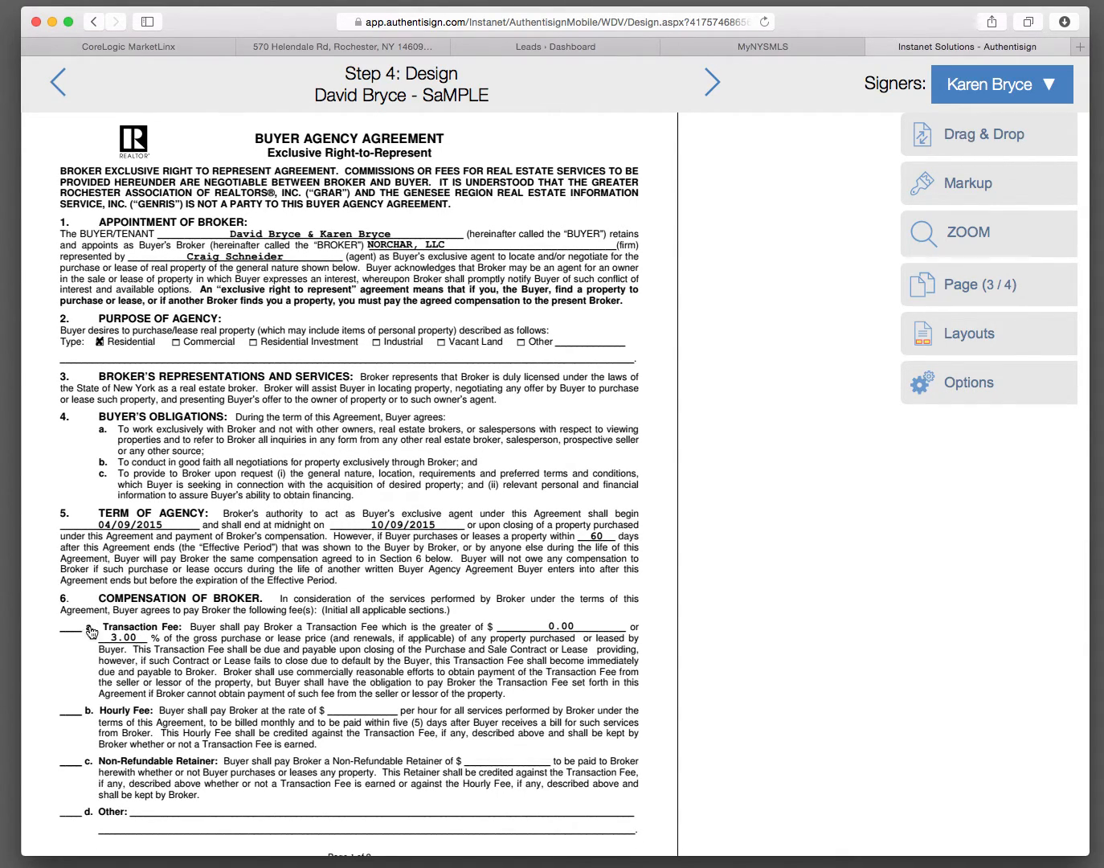
# Step: Add a text markup reading X on the blank line before the Transaction Fee clause in section 6 of the Buyer Agency Agreement
pyautogui.click(974, 192)
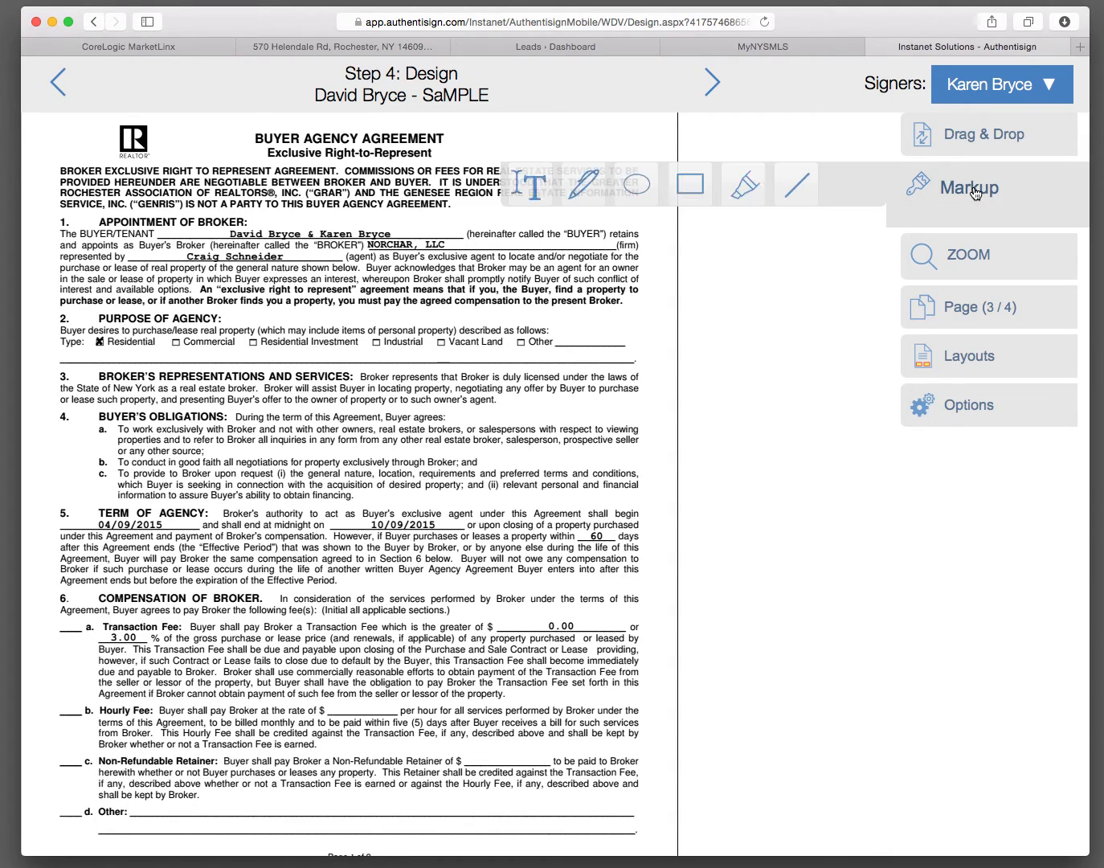
pyautogui.click(531, 197)
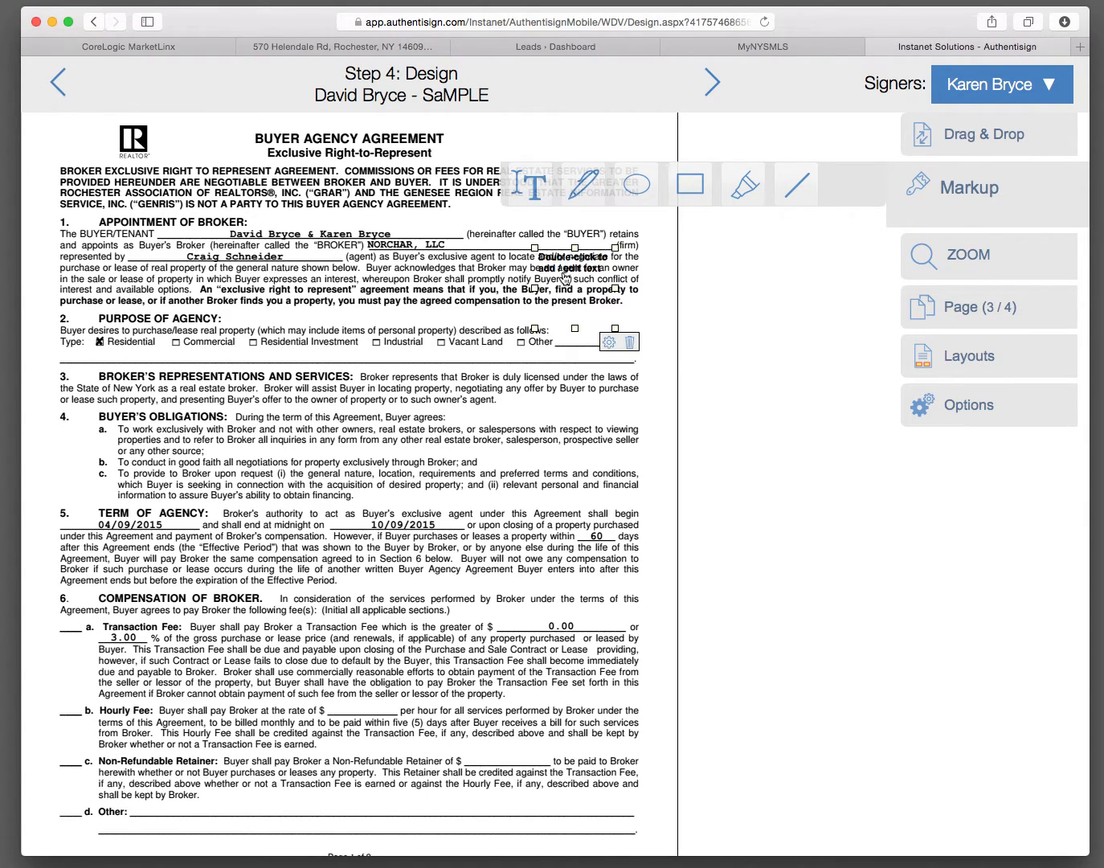
pyautogui.click(90, 666)
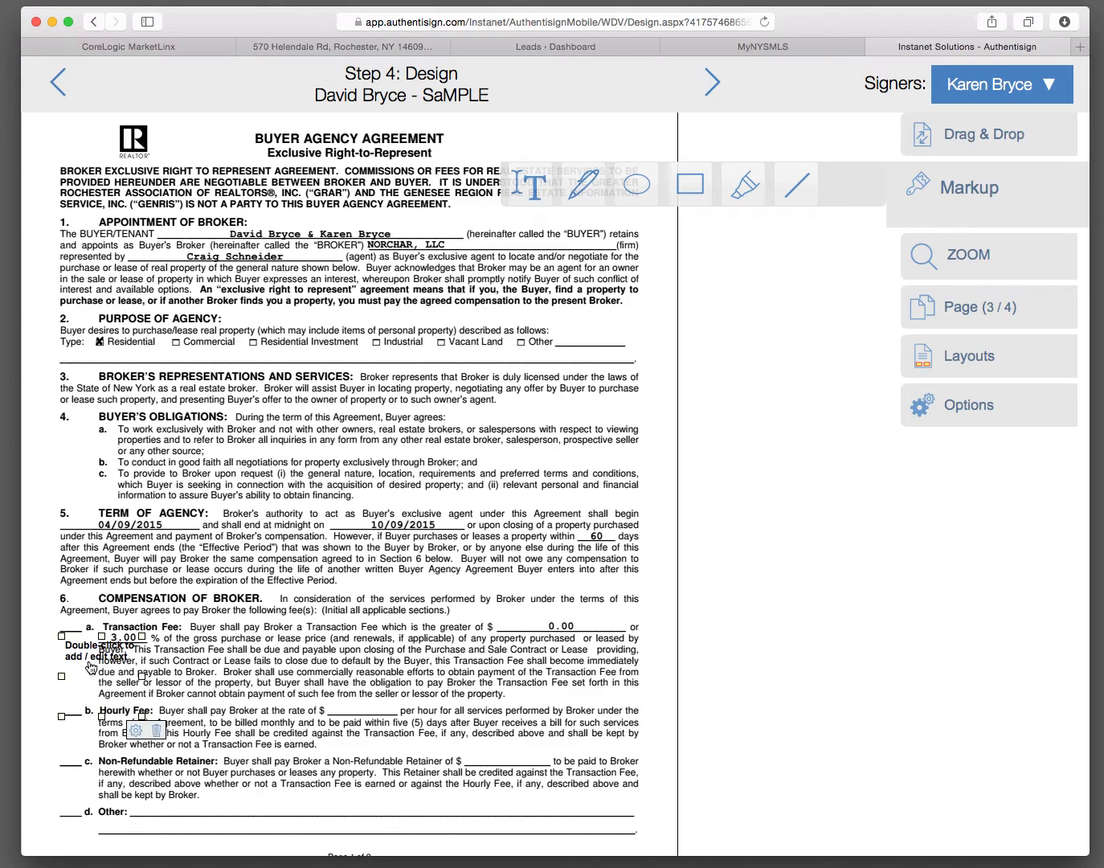
pyautogui.doubleClick(90, 661)
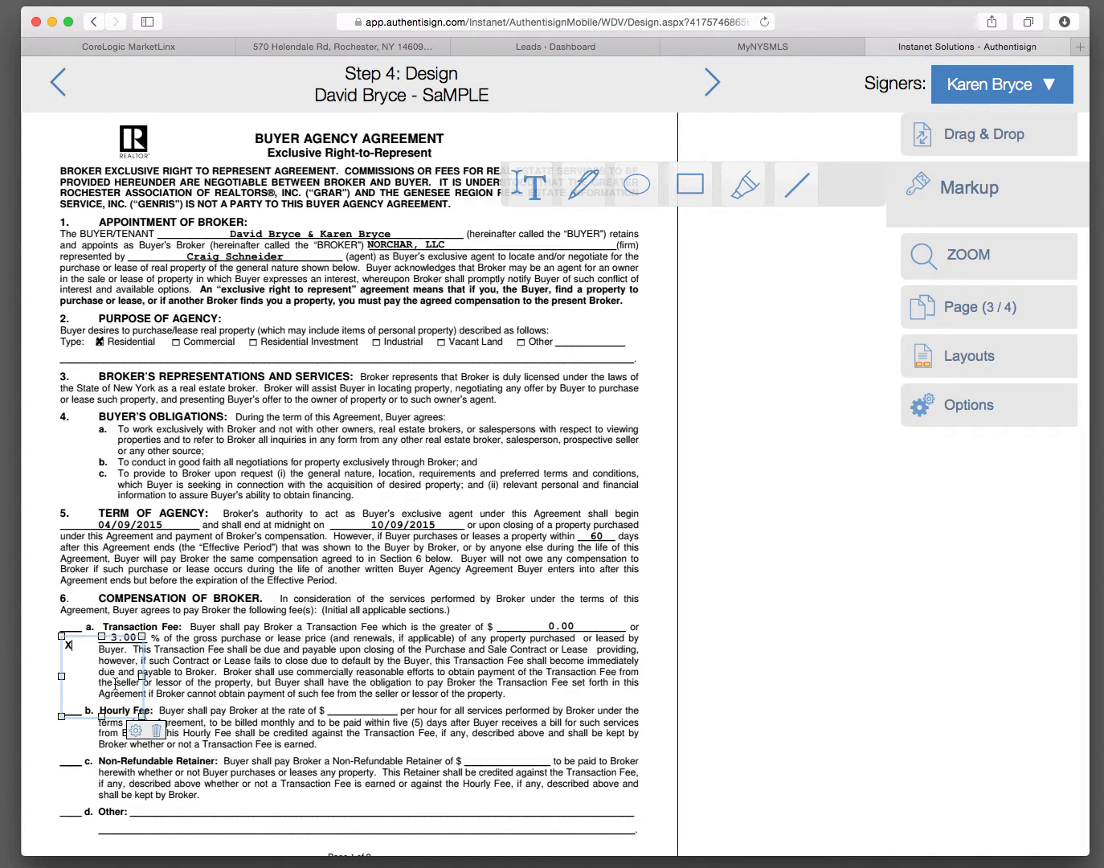
pyautogui.click(53, 686)
pyautogui.click(85, 669)
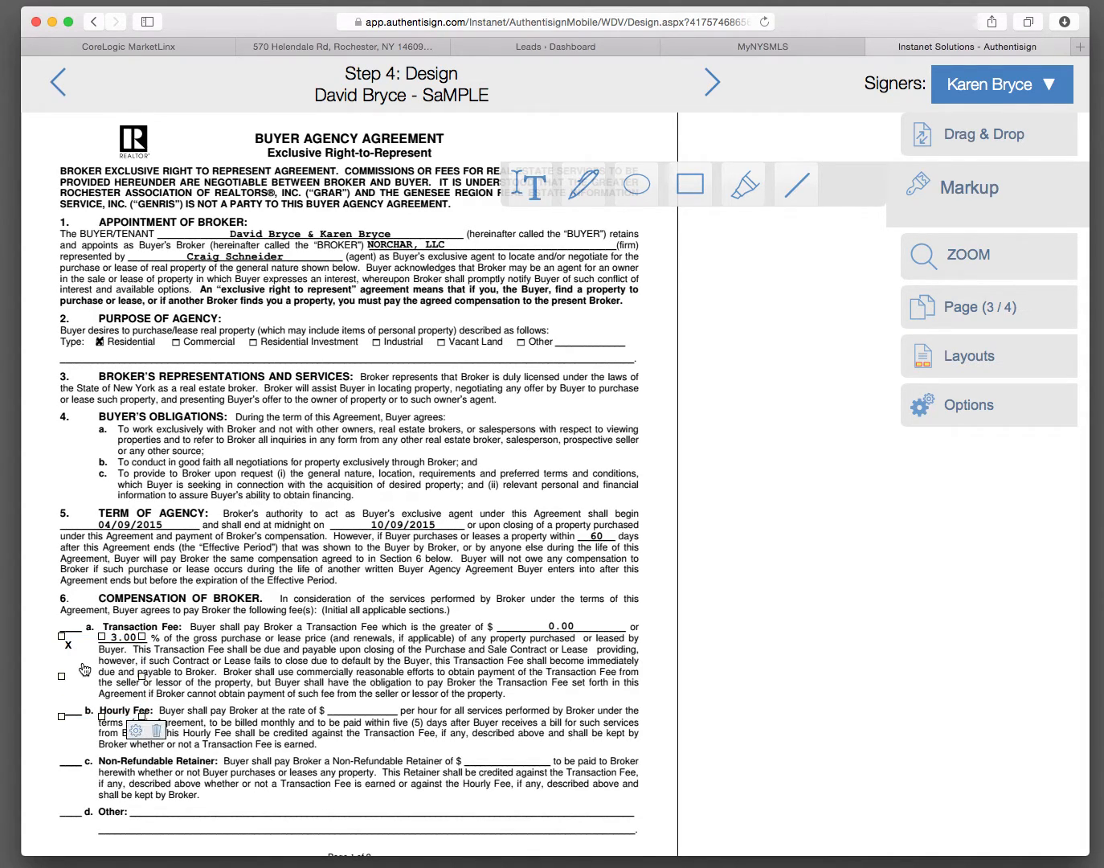
pyautogui.moveTo(83, 669); pyautogui.dragTo(89, 651)
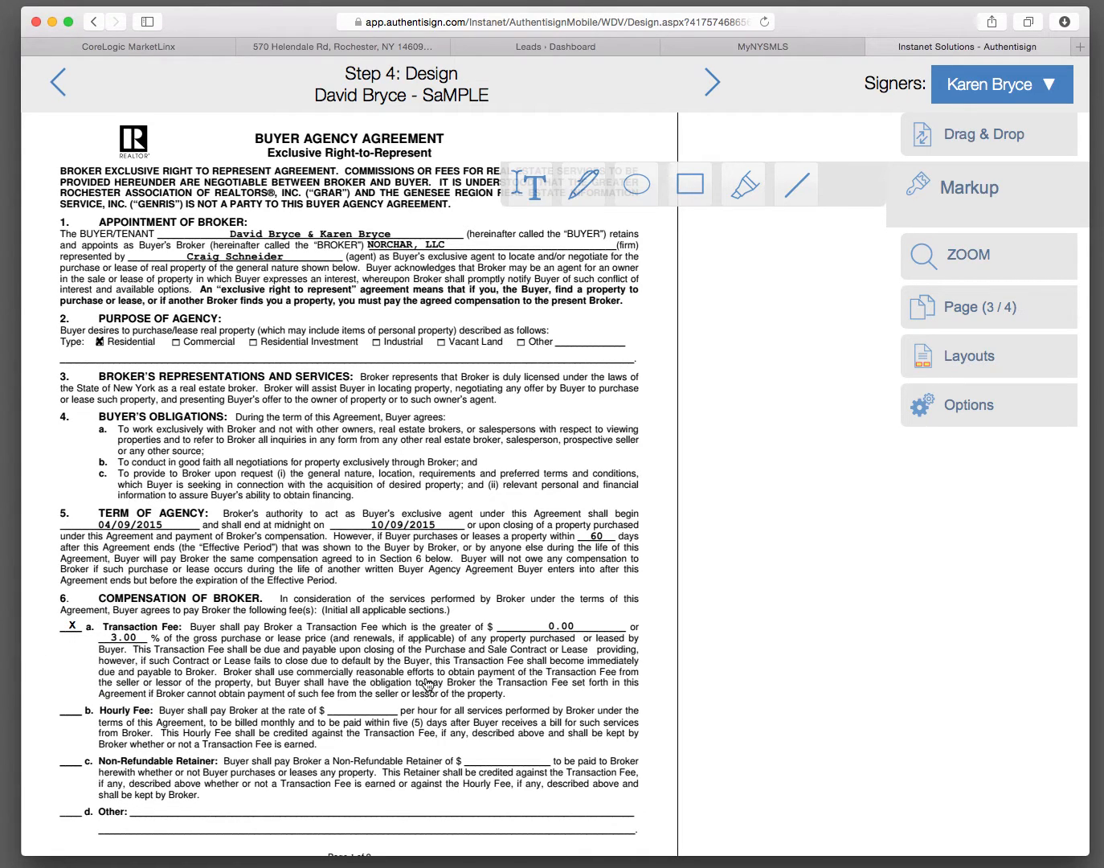
# Step: Check the buyer and broker signature and date fields on the agreement's last page and across the disclosure, closing the markup tools
pyautogui.scroll(-15, 428, 685)
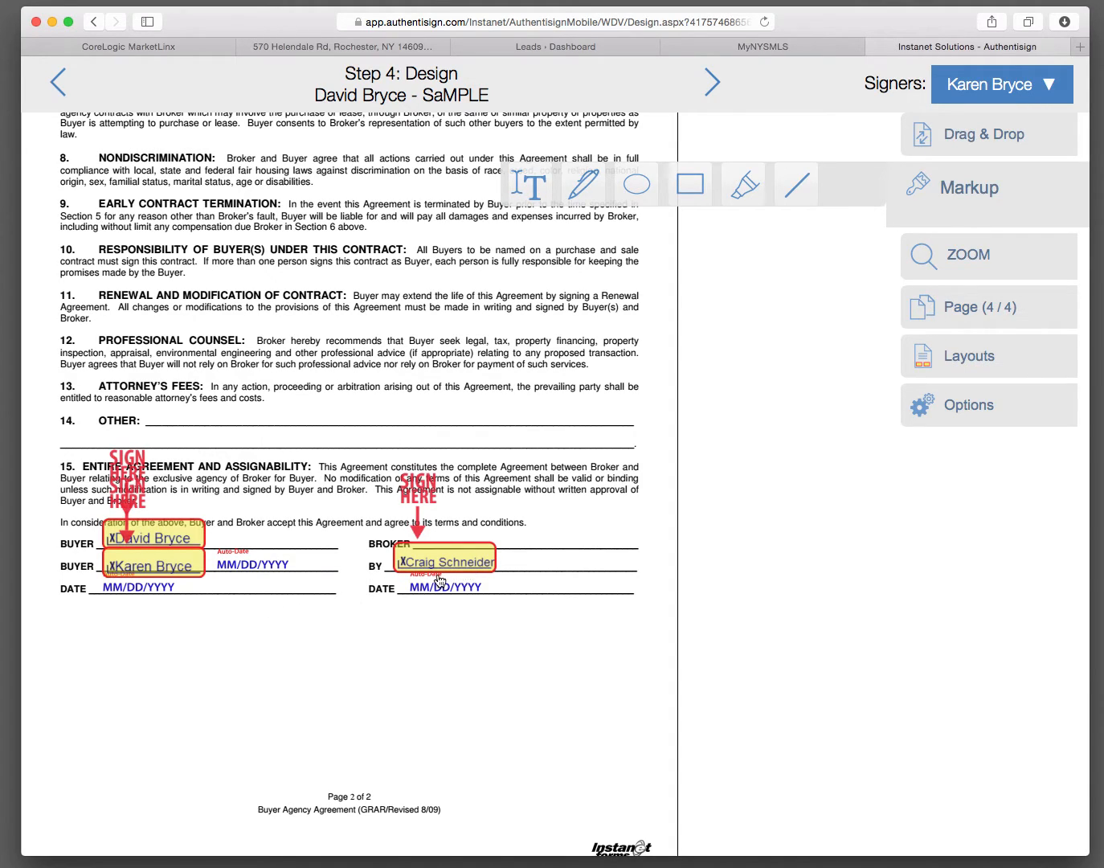
pyautogui.scroll(-2, 471, 664)
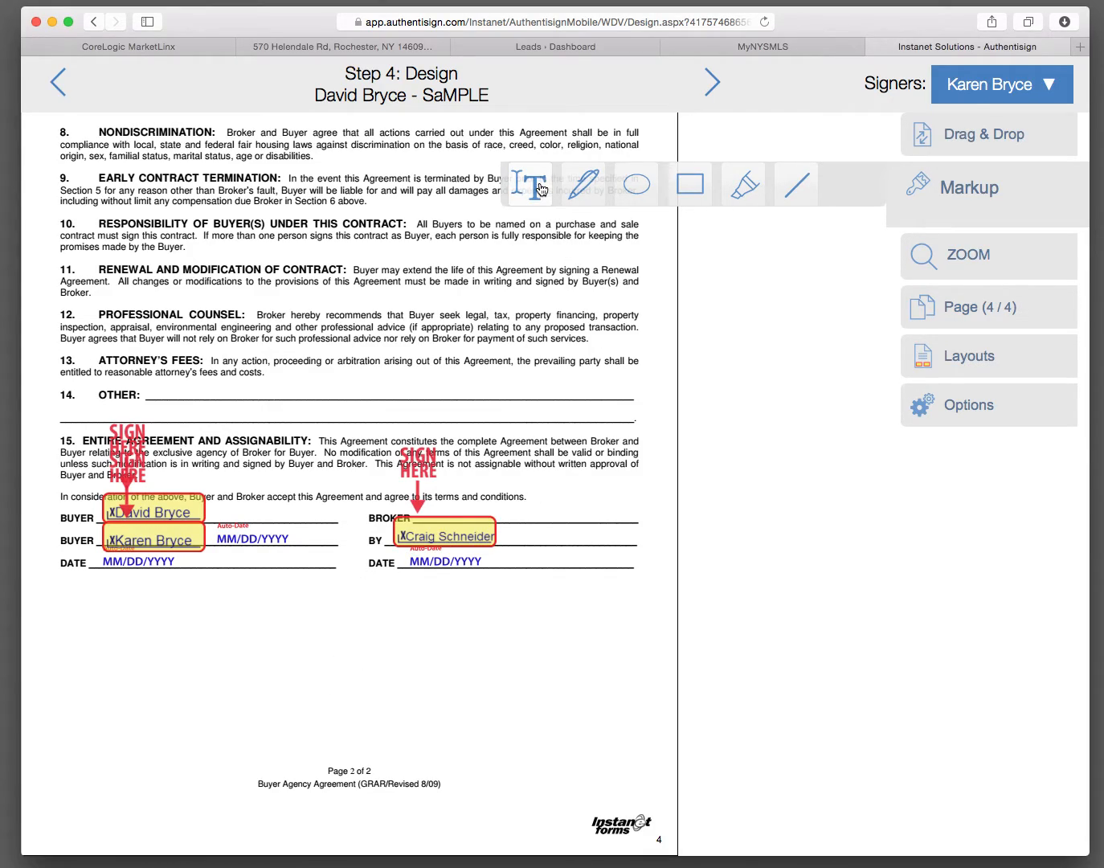
pyautogui.scroll(15, 302, 424)
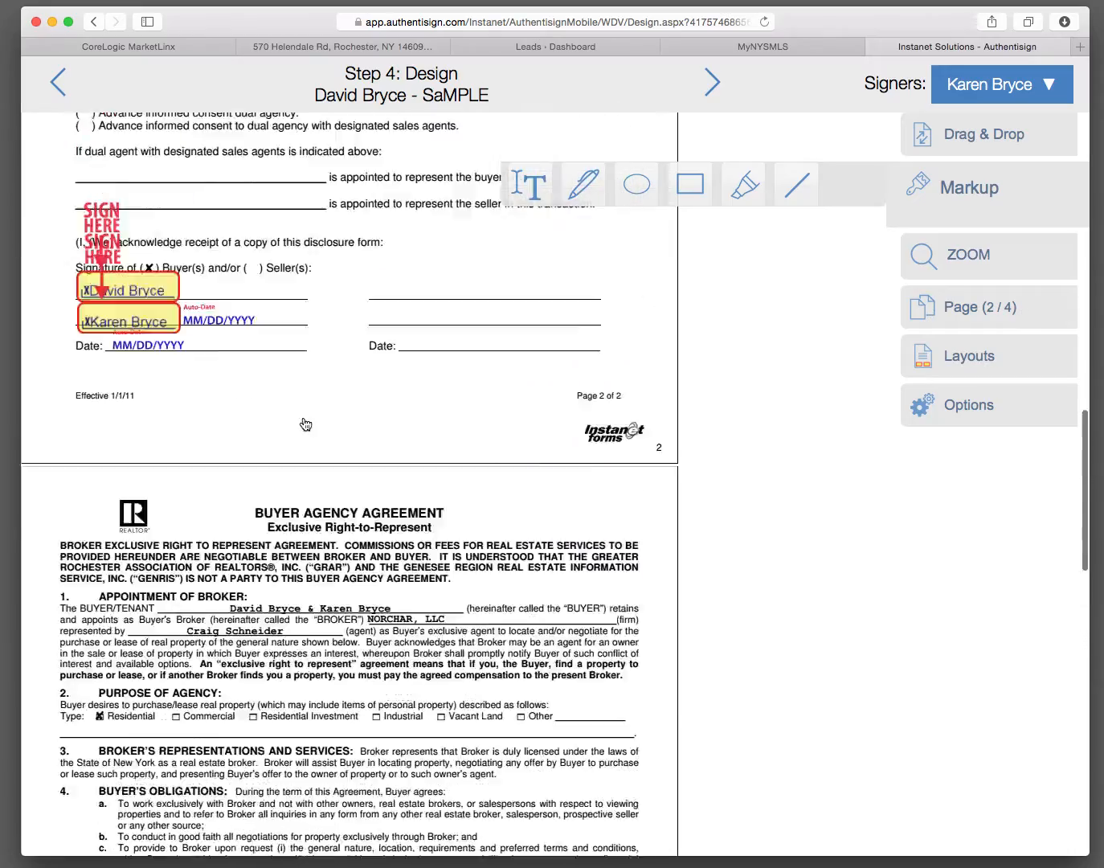
pyautogui.scroll(10, 306, 425)
pyautogui.scroll(-12, 305, 426)
pyautogui.scroll(-12, 305, 430)
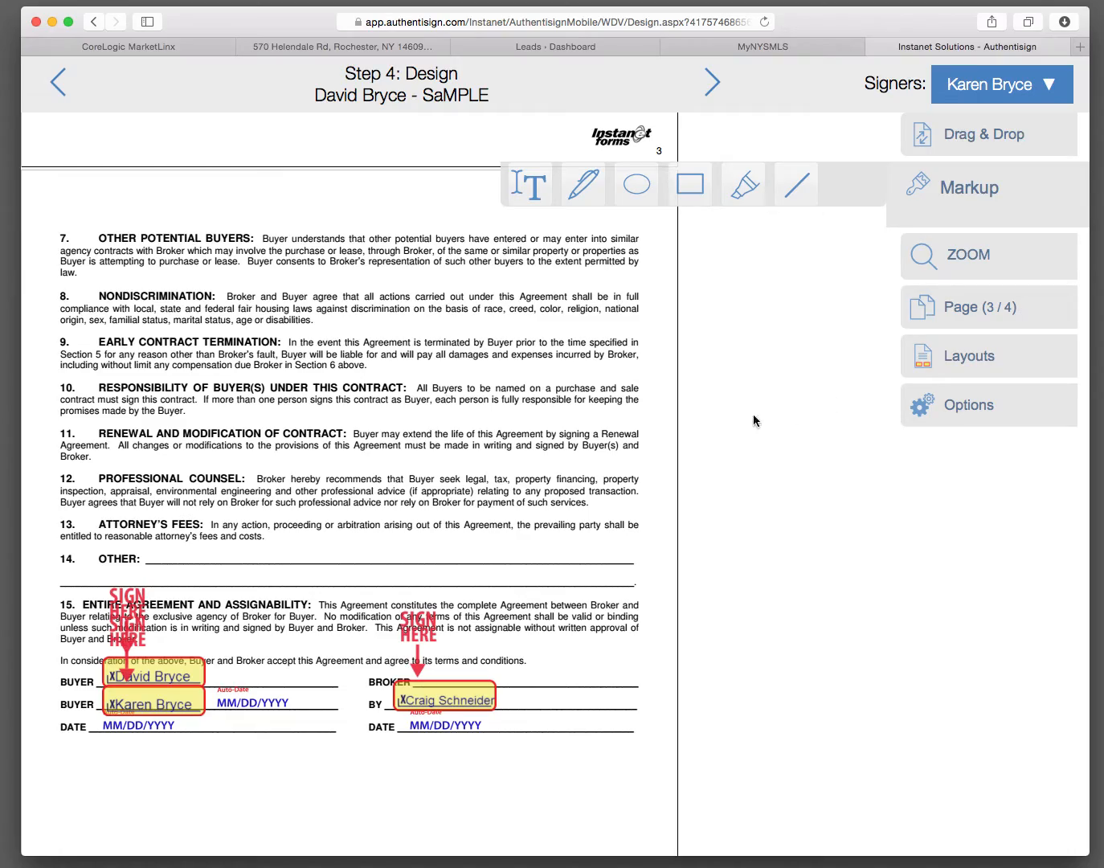
pyautogui.click(962, 202)
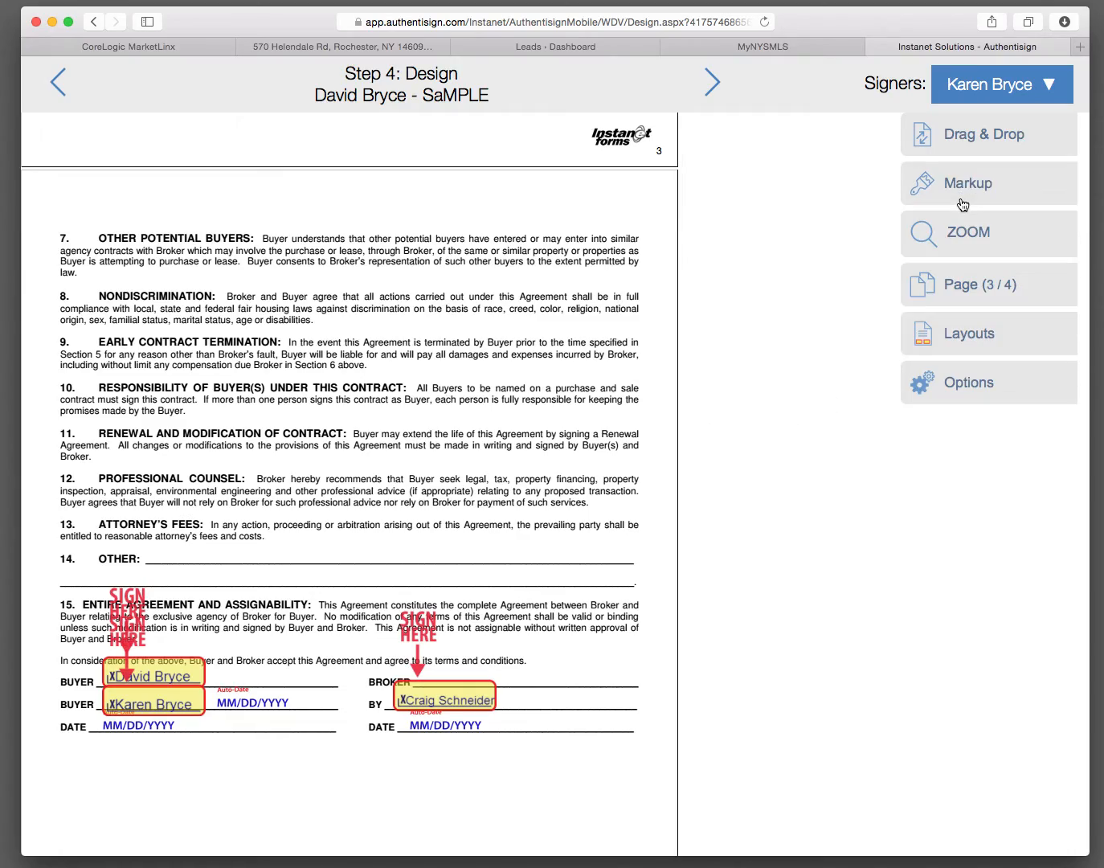
pyautogui.scroll(15, 376, 455)
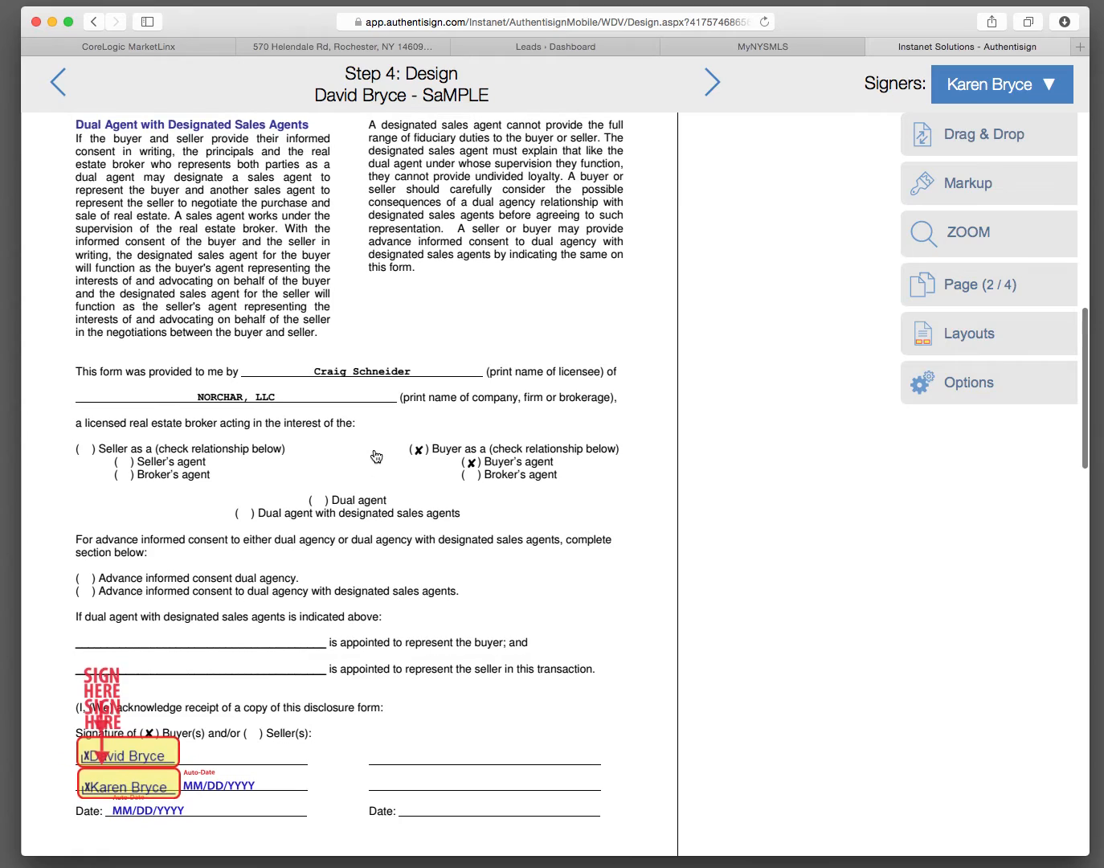